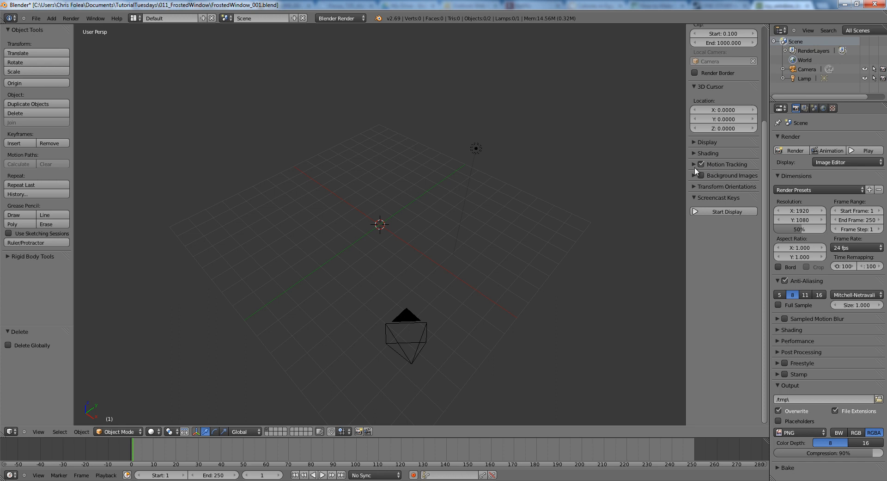
Step: Expand the Display and Shading settings of the 3D view
click(707, 143)
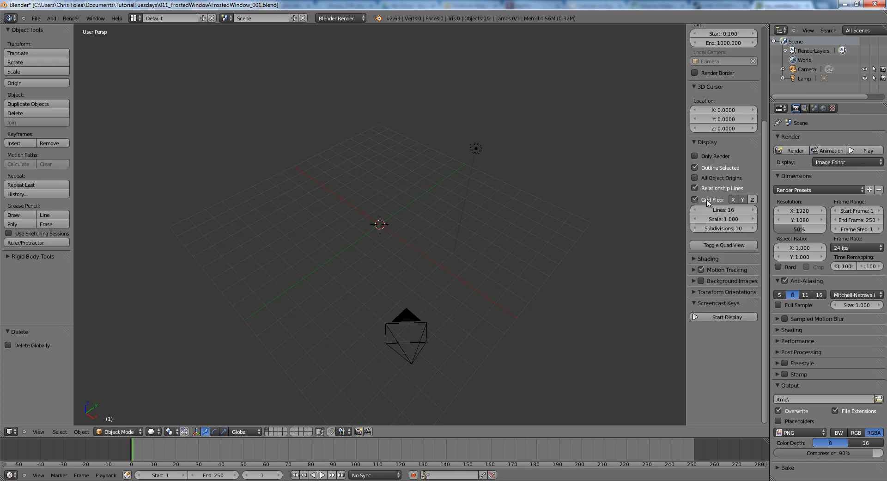
click(709, 259)
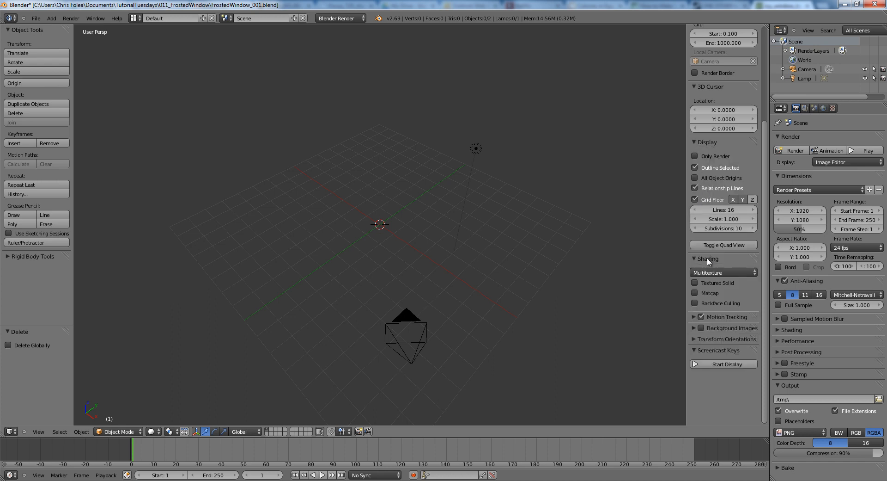
Step: Split a narrow column off the 3D view, divided into two stacked areas with a UV/Image Editor in the lower one
drag(2, 435, 267, 415)
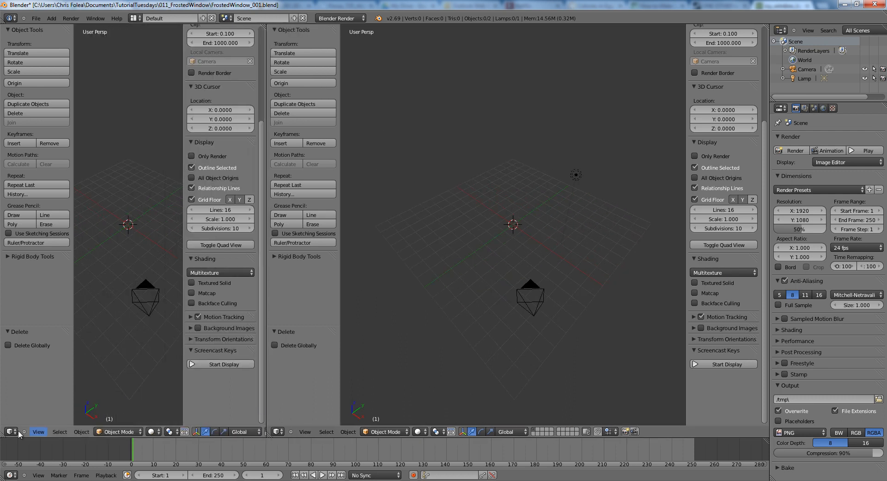
click(9, 431)
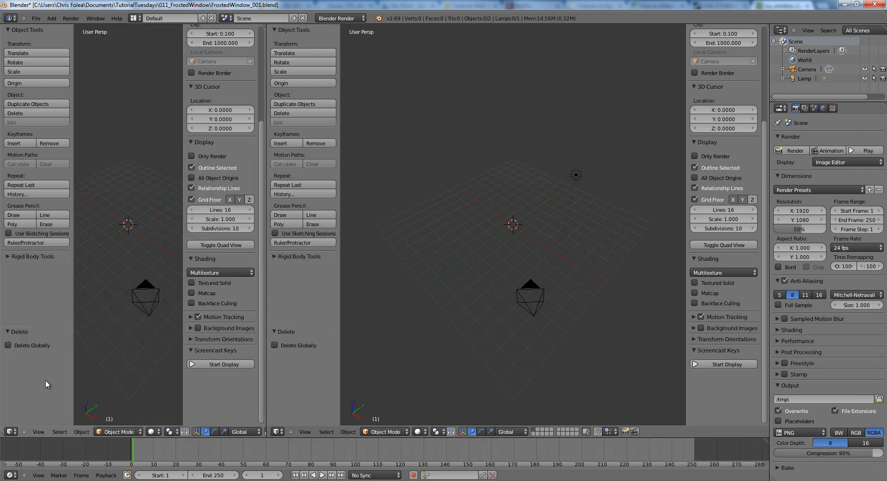
drag(2, 439, 5, 222)
click(10, 431)
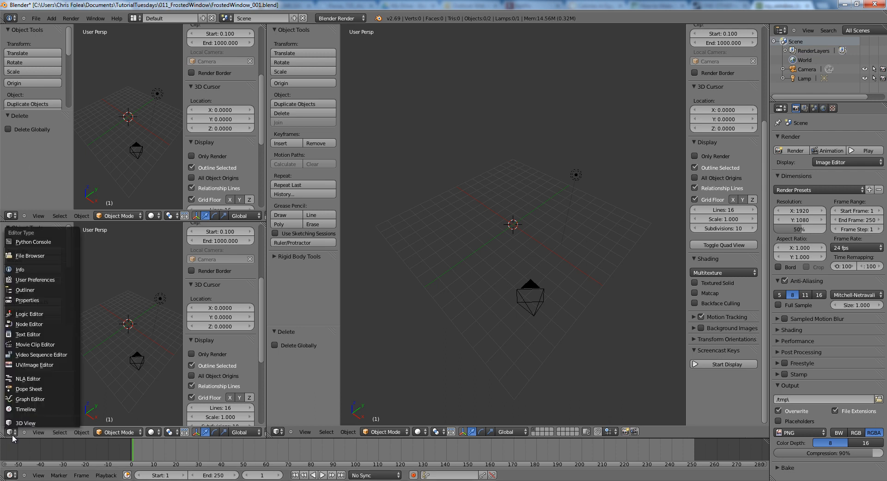
click(24, 363)
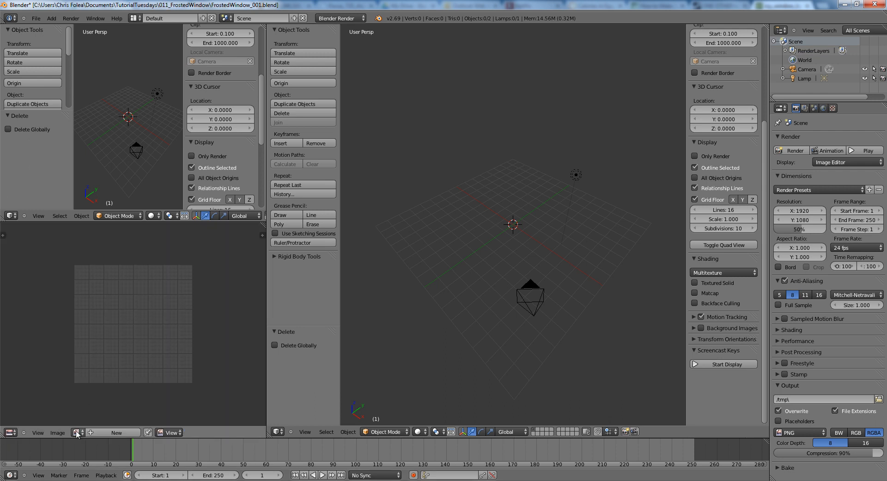
Step: Open the icy_window reference JPG from the project's Reference folder in the UV/Image Editor
click(98, 435)
click(58, 432)
click(73, 415)
click(128, 74)
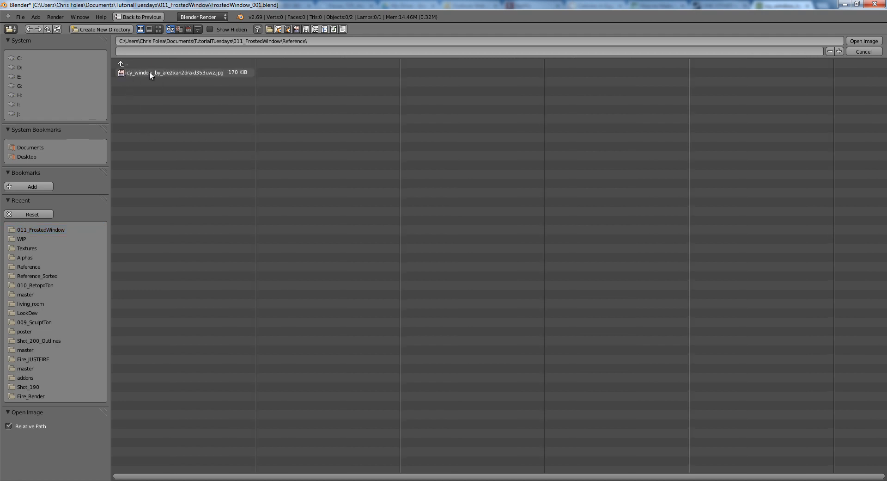
double_click(149, 73)
Step: Examine the frost patterns in the reference image at different magnifications
key(Home)
scroll(150, 311, up, 4)
scroll(150, 313, down, 1)
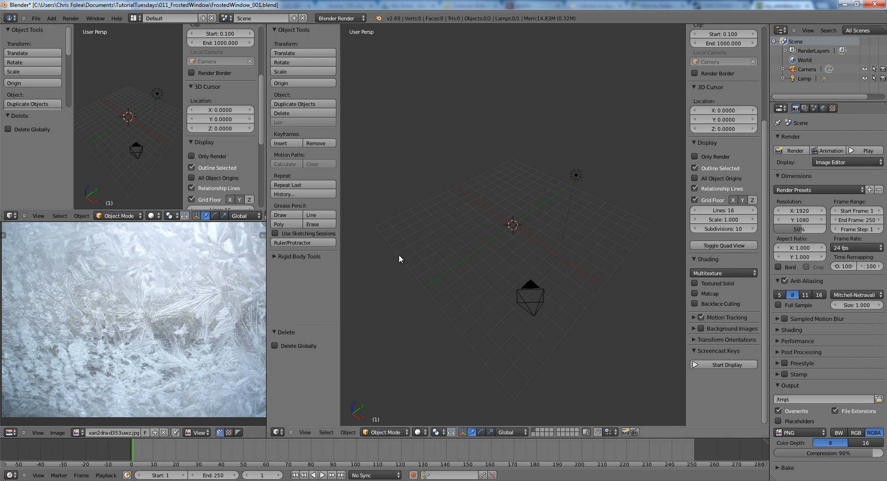
middle_drag(572, 256, 531, 264)
scroll(535, 264, up, 4)
scroll(90, 326, down, 7)
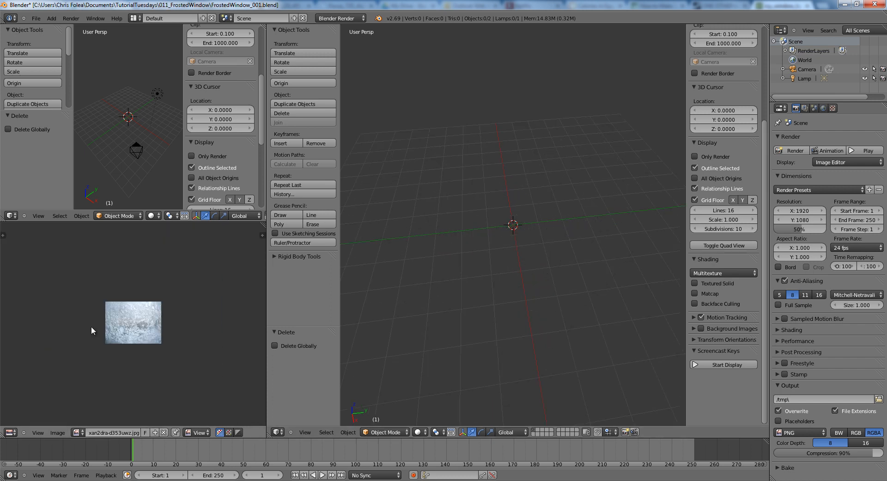
scroll(76, 326, up, 8)
scroll(74, 325, down, 2)
scroll(74, 329, down, 1)
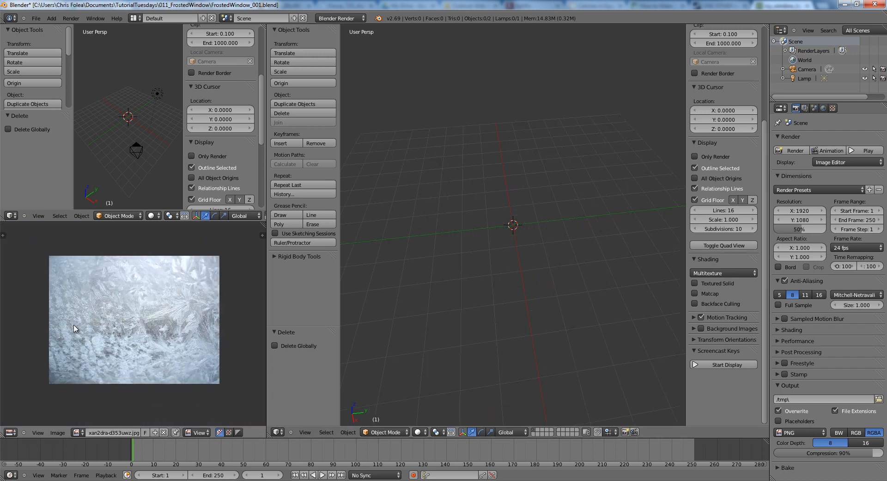
scroll(199, 294, up, 5)
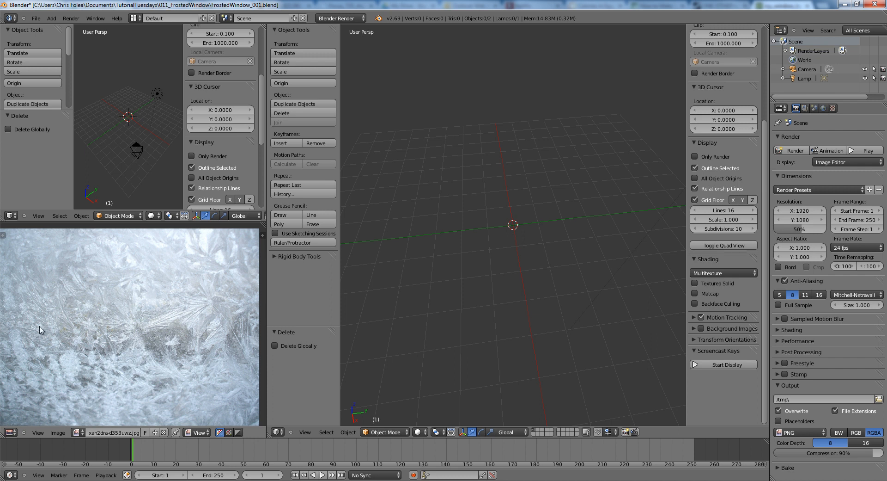
scroll(480, 273, down, 5)
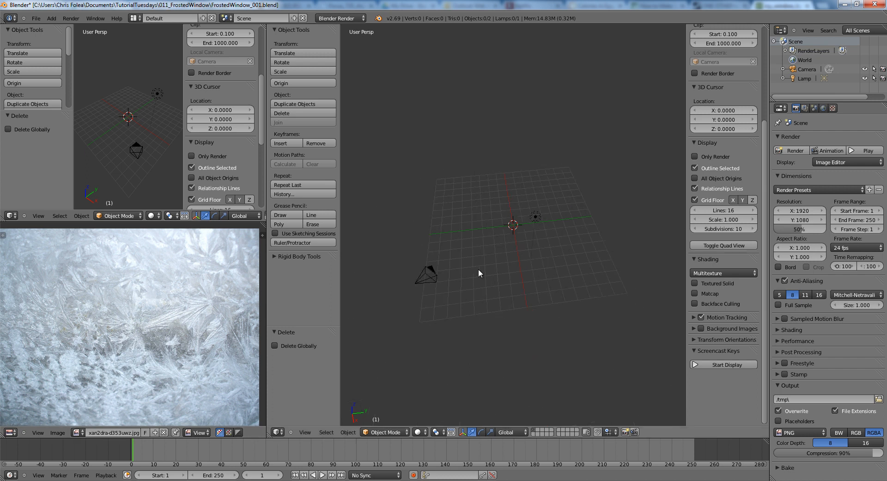
Step: Add a mesh plane at the 3D cursor in the large 3D view
middle_drag(479, 273, 507, 281)
scroll(517, 284, up, 2)
shift+scroll(521, 285, up, 1)
key(shift+a)
mouse_move(522, 286)
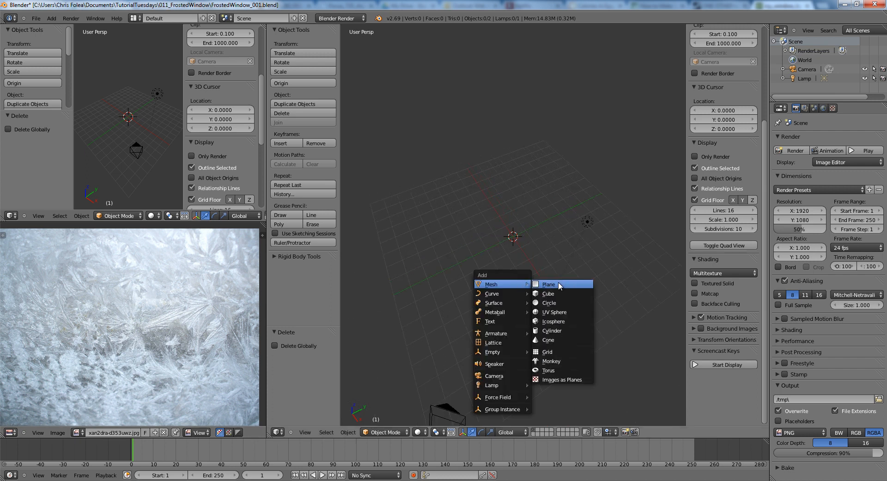
click(549, 284)
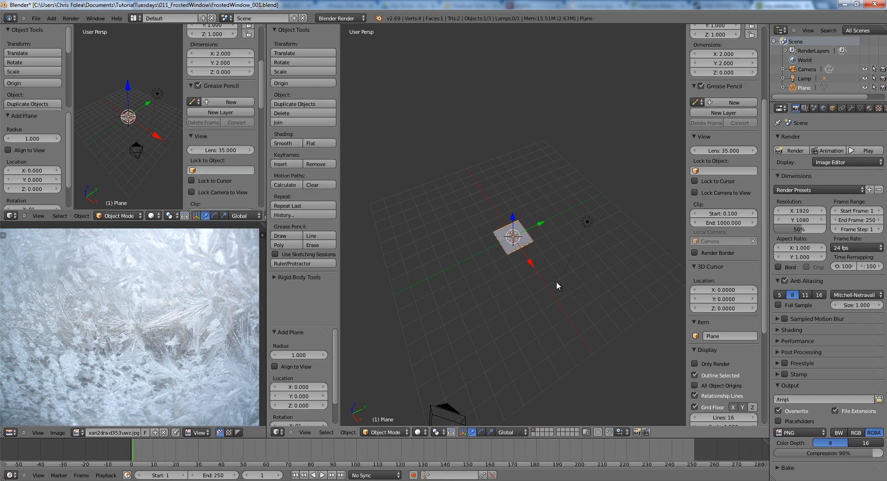
Step: Rotate the plane 90° about the Y axis so it stands upright
key(r)
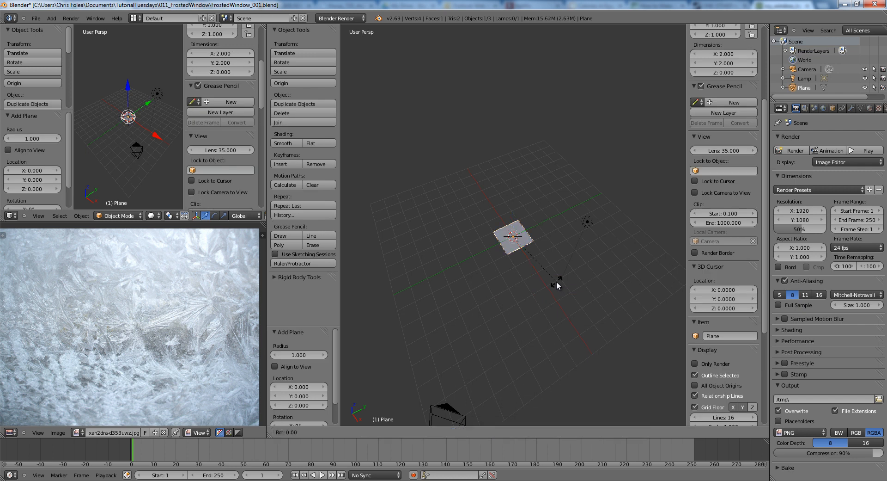
key(x)
key(Escape)
text(ry90)
key(Return)
middle_drag(550, 280, 502, 251)
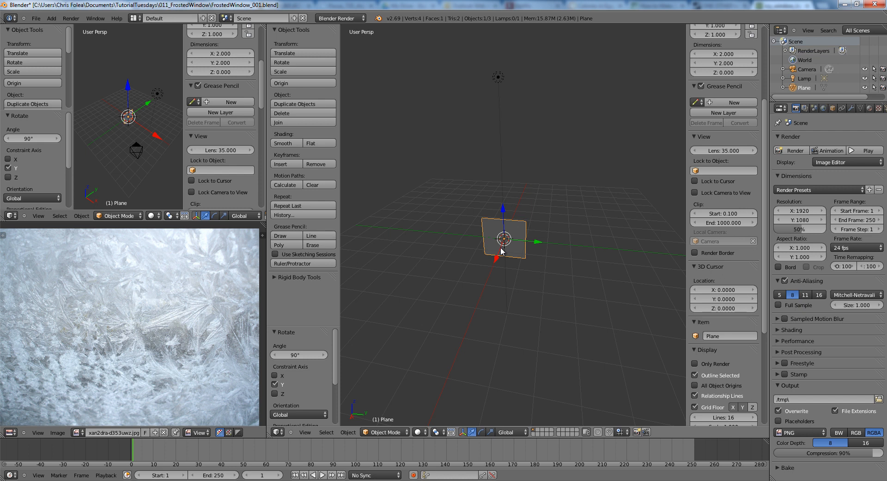
Step: Stretch the plane along Z by about 1.717, and enlarge it uniformly by about 1.943
middle_drag(502, 250, 548, 307)
key(s)
key(z)
click(576, 348)
key(s)
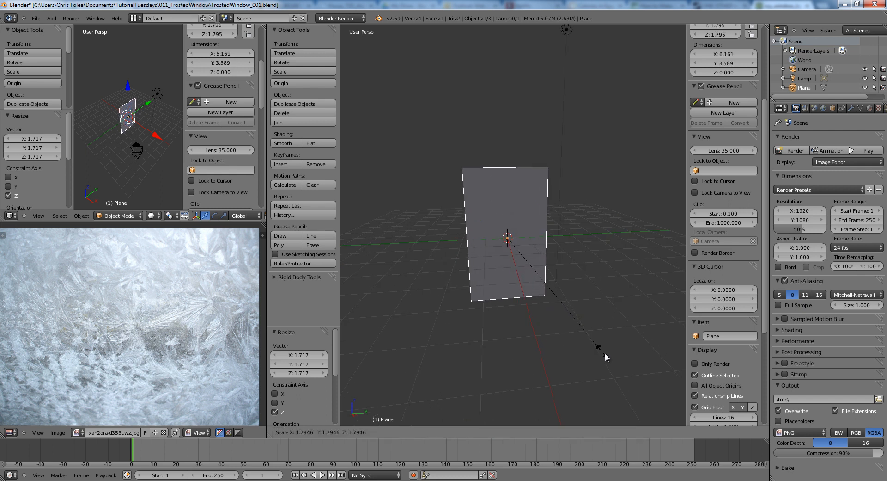
click(612, 358)
Step: Start the Screencast Keys display in the large 3D view
scroll(725, 369, down, 6)
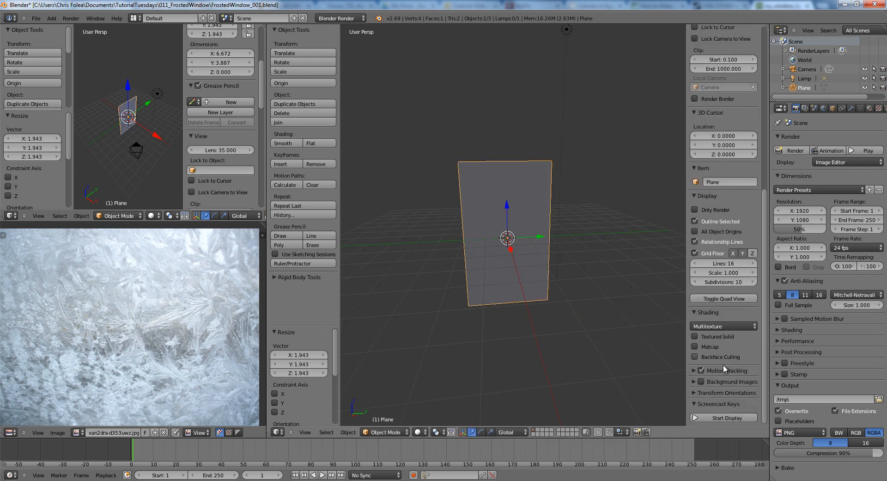
click(724, 418)
middle_drag(534, 269, 509, 296)
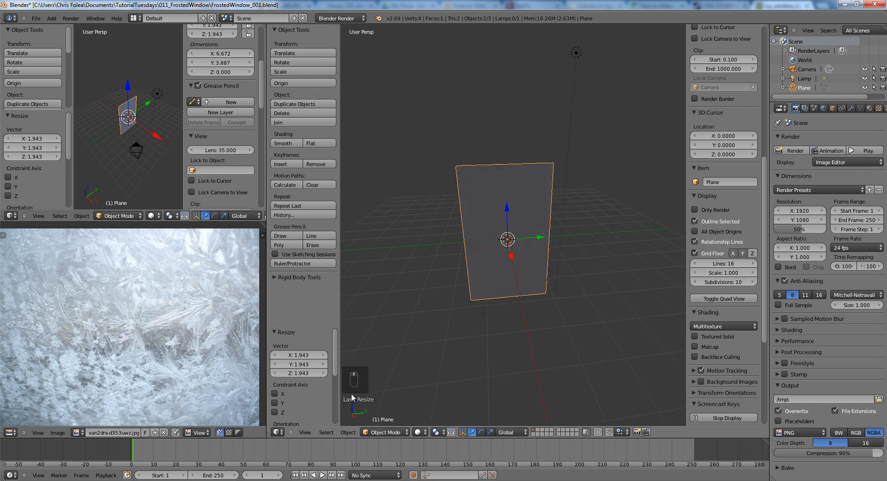
Step: Enter Edit Mode on the upright plane
middle_drag(451, 353, 560, 269)
key(Tab)
scroll(561, 270, up, 2)
scroll(550, 283, down, 2)
key(ctrl+r)
scroll(549, 271, up, 1)
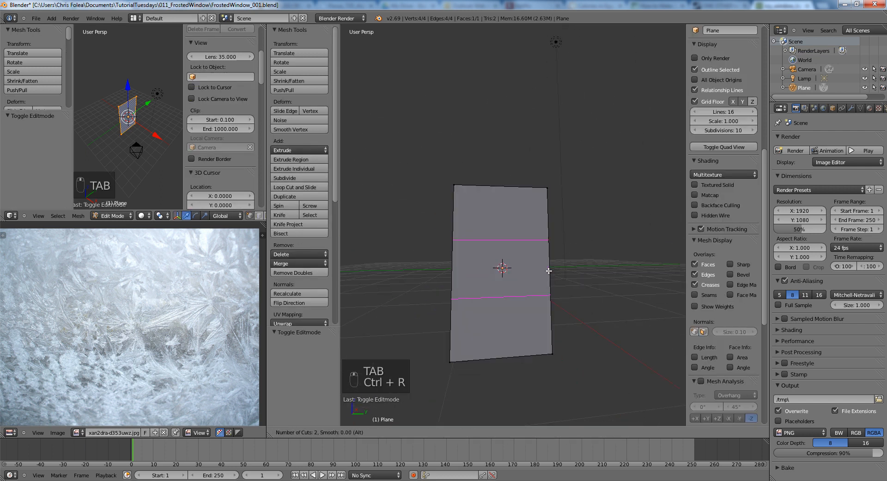
scroll(550, 273, up, 4)
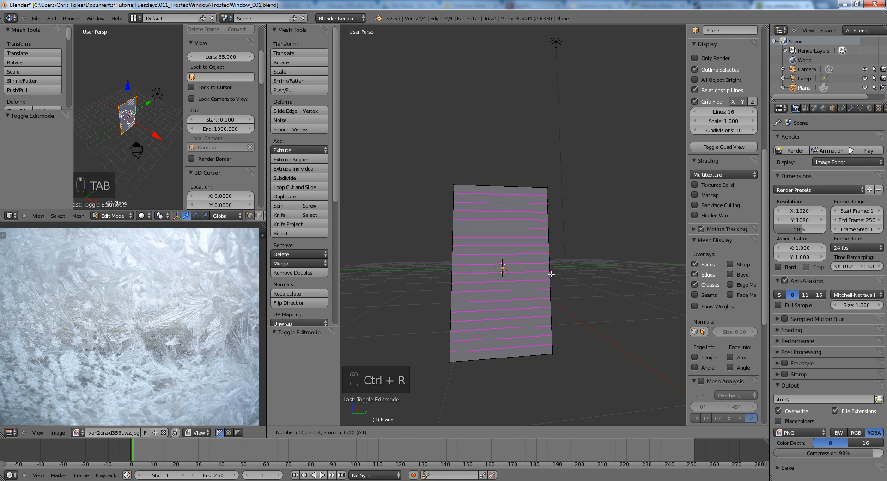
scroll(551, 273, up, 20)
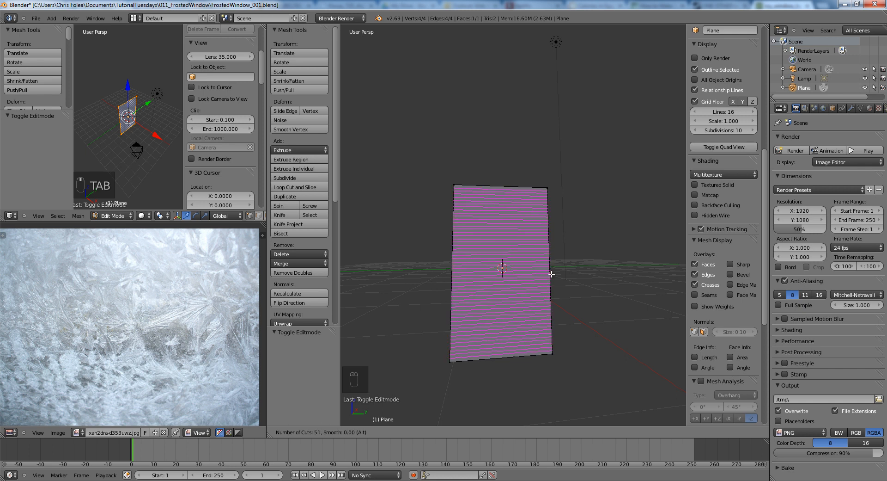
right_click(551, 274)
key(a)
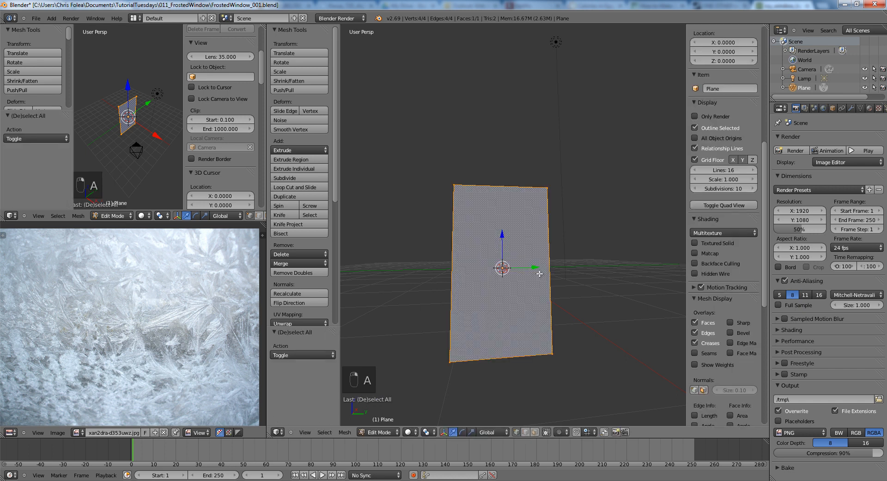
key(a)
Step: Add three evenly spaced horizontal loop cuts and one centred vertical loop cut to the plane, leaving nothing selected
key(ctrl+r)
scroll(554, 265, up, 1)
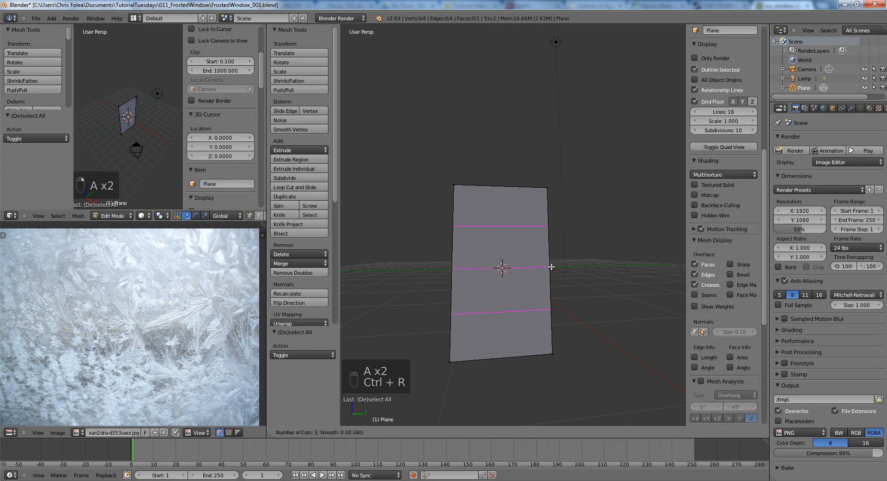
click(552, 266)
right_click(508, 269)
key(ctrl+r)
click(498, 271)
right_click(536, 275)
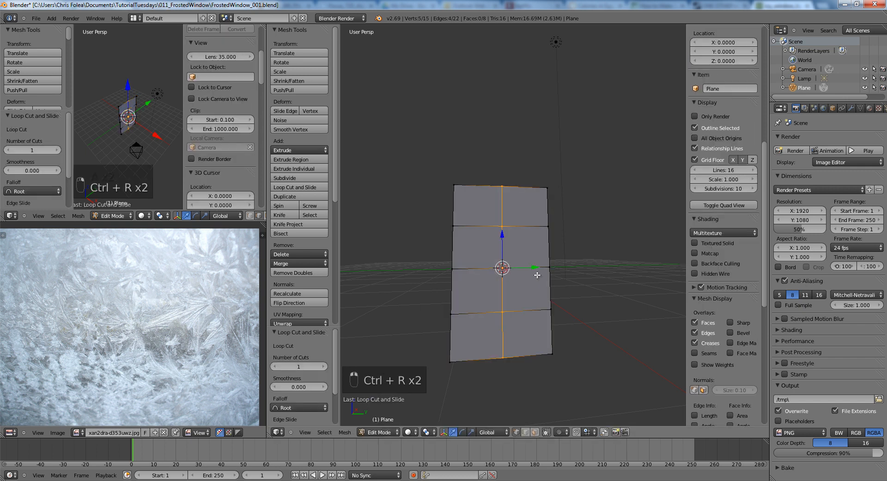
key(a)
middle_drag(537, 275, 530, 303)
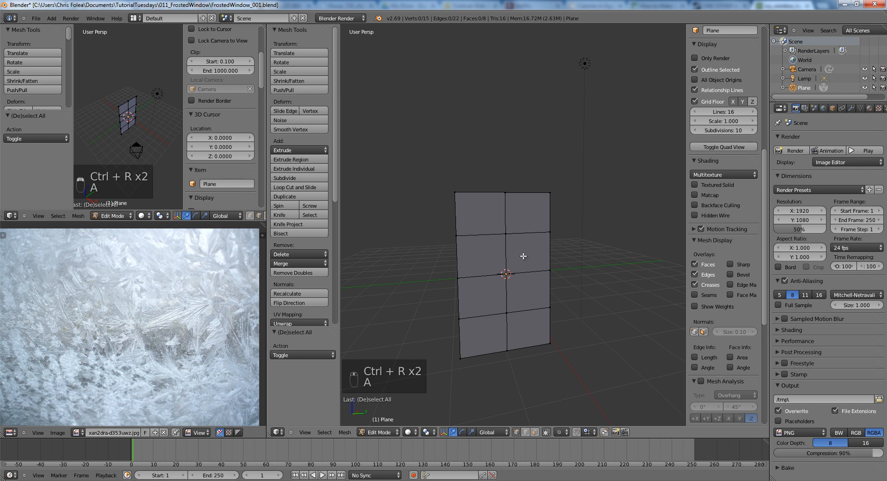
Step: Select the plane's entire mesh, subdivide it five times with one cut each, and return to Object Mode
key(a)
key(s)
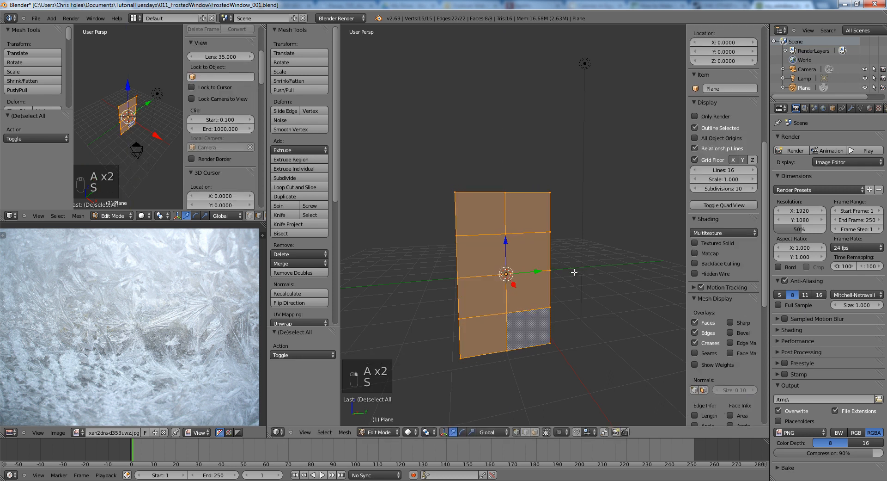
key(a)
key(a)
key(w)
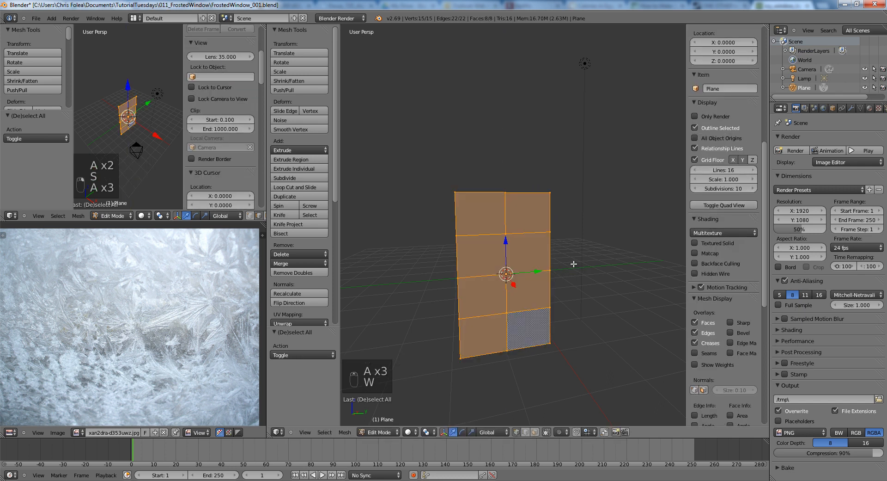
scroll(593, 259, down, 1)
key(w)
click(594, 259)
key(w)
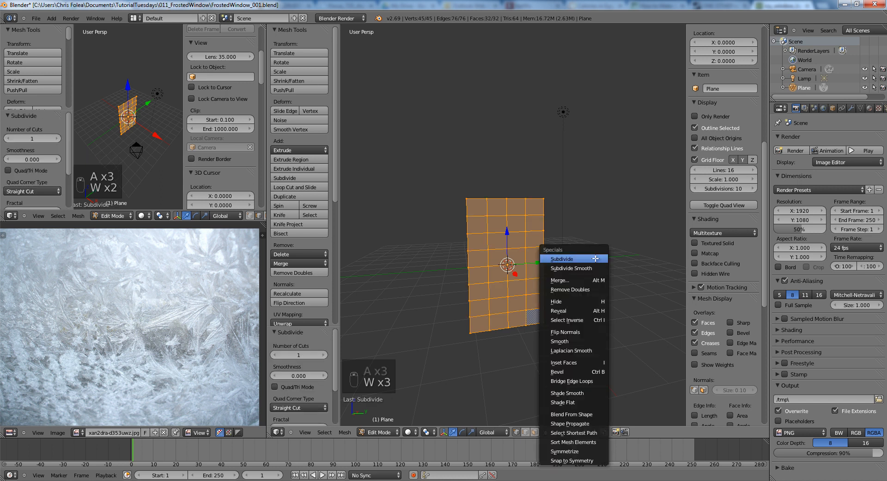
click(595, 258)
key(w)
click(595, 258)
key(w)
click(596, 259)
key(w)
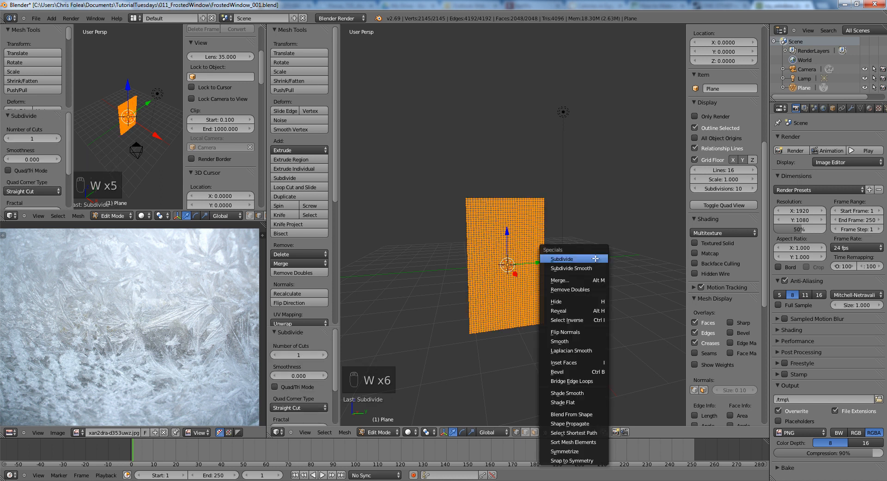
click(595, 258)
scroll(596, 259, up, 2)
middle_drag(596, 258, 574, 279)
key(Tab)
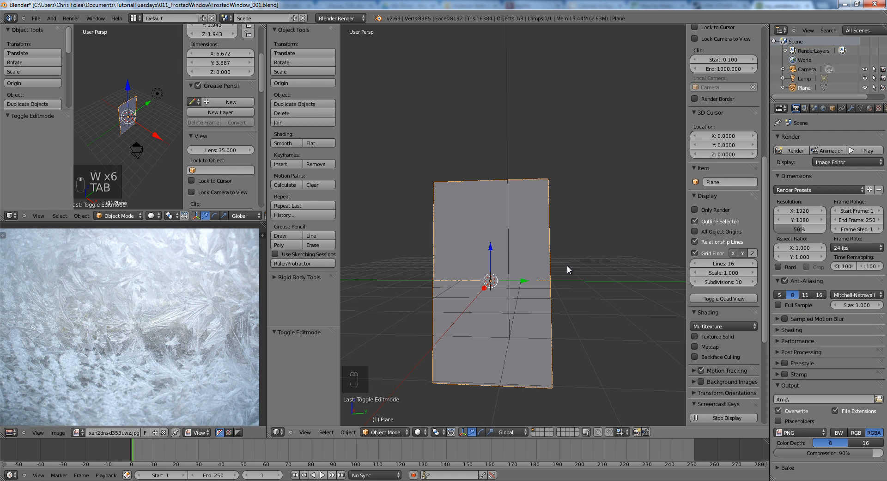
Step: Subdivide the plane's whole mesh once more in Edit Mode and return to Object Mode
key(Tab)
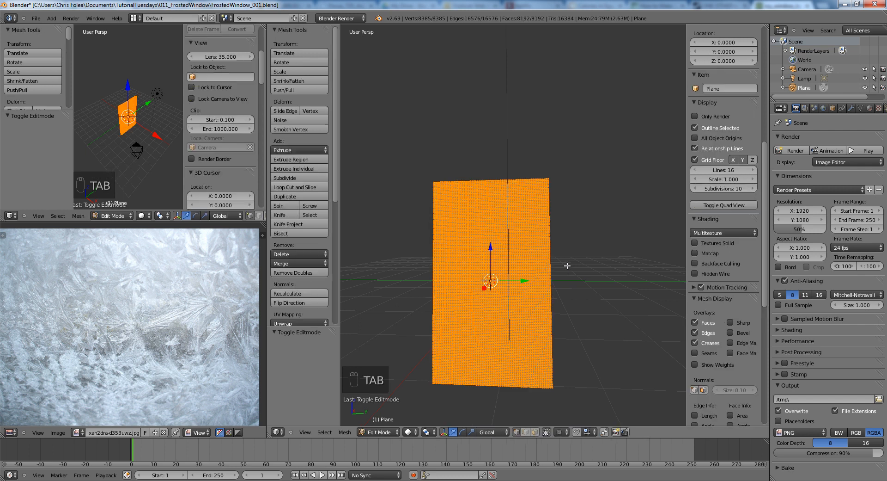
scroll(567, 266, up, 4)
key(w)
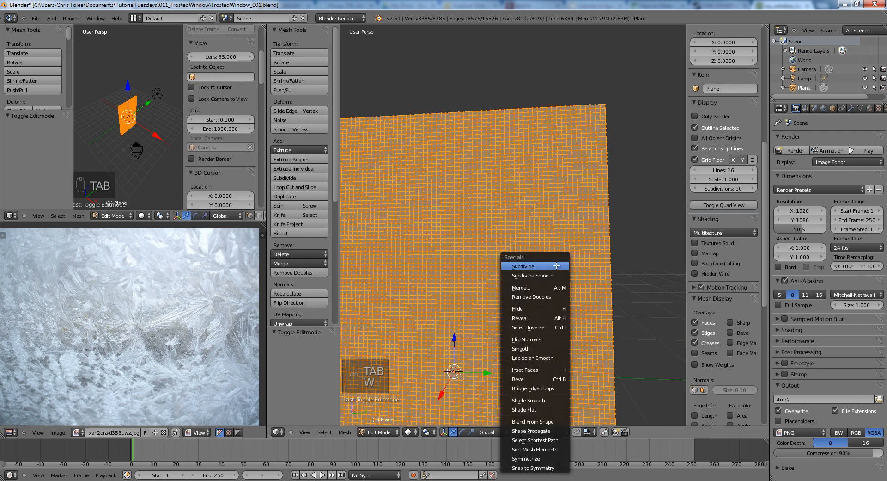
click(557, 267)
scroll(643, 290, down, 8)
key(Tab)
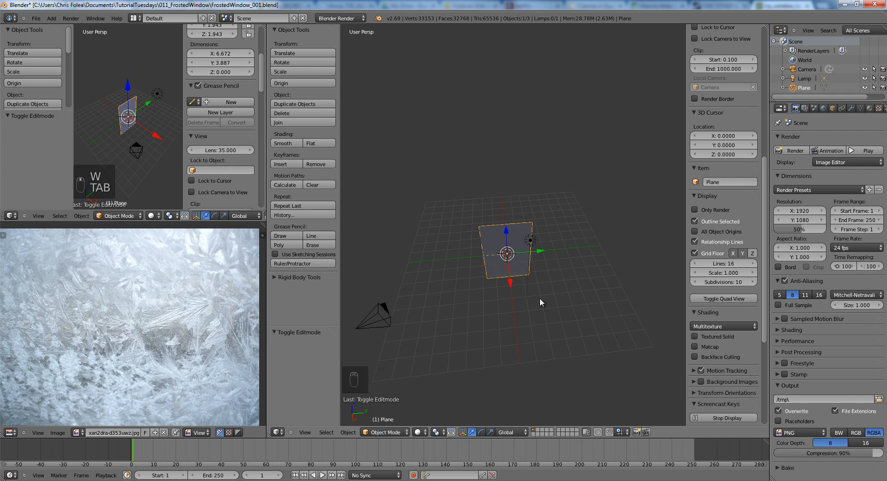
scroll(561, 223, up, 5)
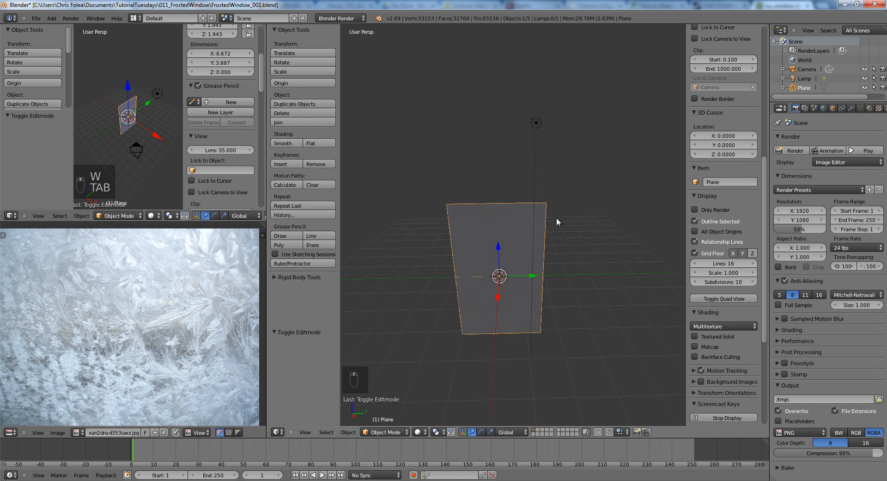
Step: Switch the main viewport to right orthographic view and add a UV sphere to the scene
key(KP_3)
key(KP_5)
scroll(448, 210, down, 2)
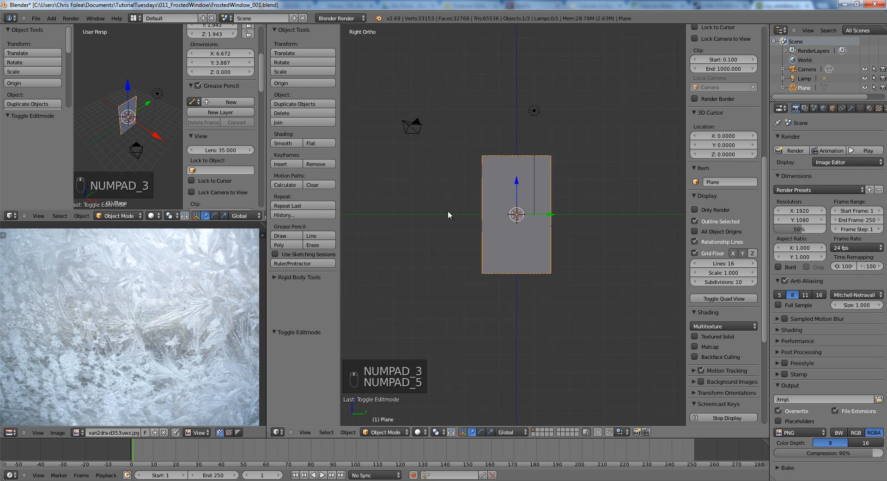
scroll(462, 217, down, 2)
scroll(490, 195, up, 7)
scroll(465, 195, down, 6)
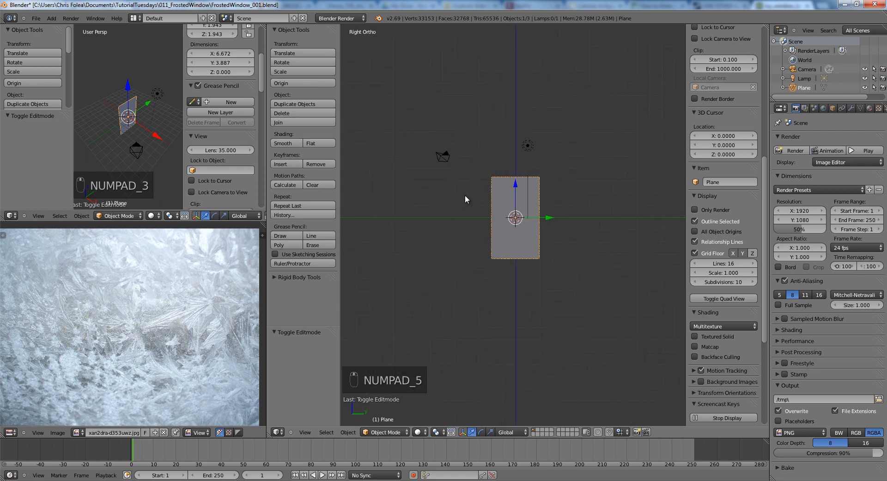
key(shift+a)
mouse_move(503, 246)
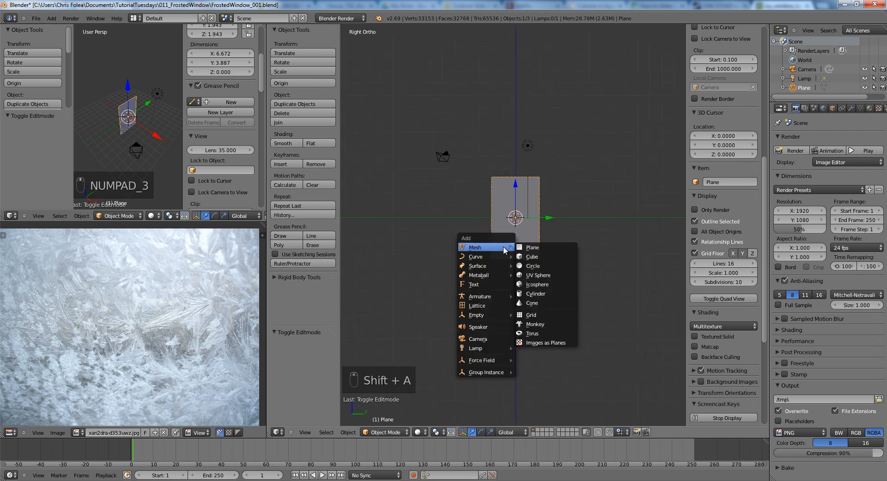
click(527, 276)
Step: Scale the sphere to about 0.506 and place it just outside the window plane's lower-left corner
scroll(565, 197, up, 4)
key(g)
click(504, 294)
key(s)
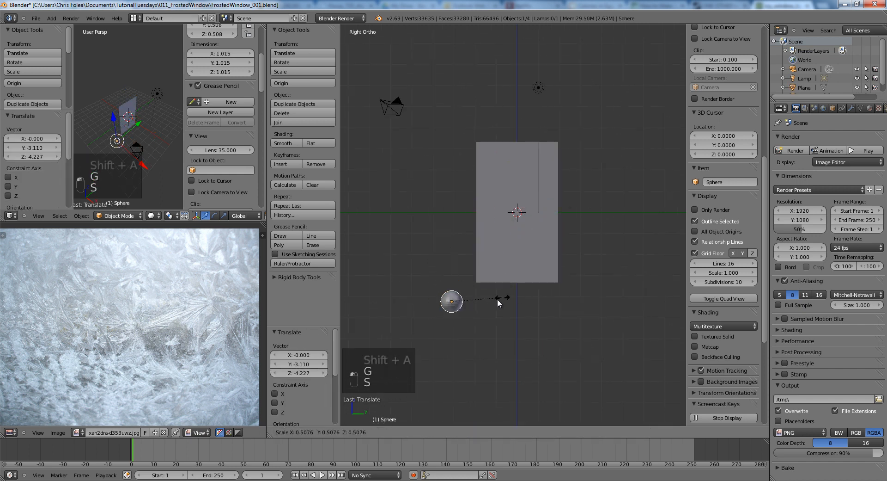
click(499, 299)
key(g)
click(511, 301)
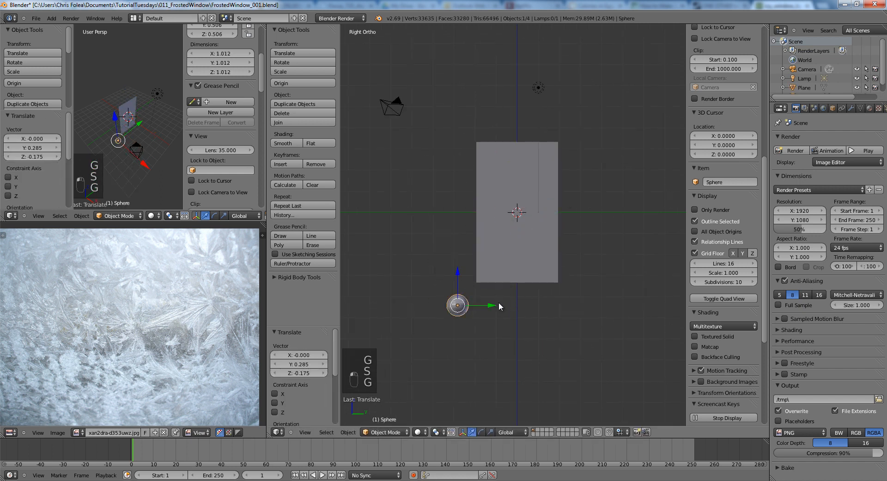
key(g)
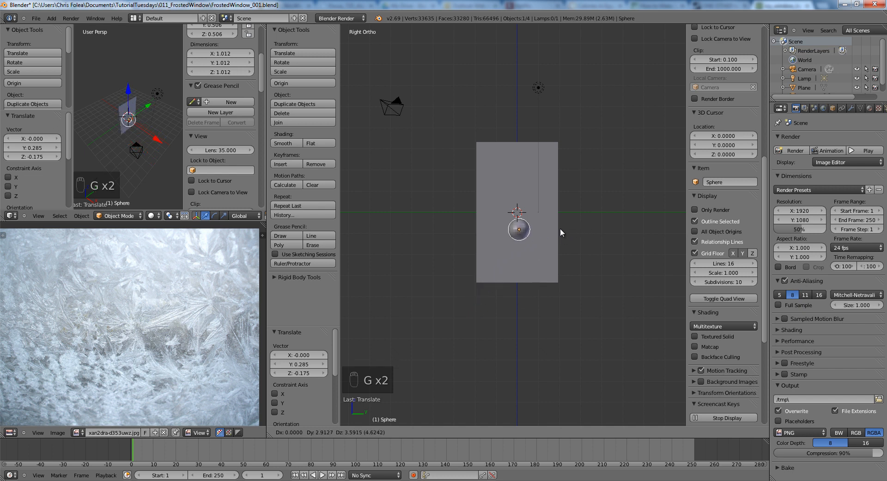
click(502, 318)
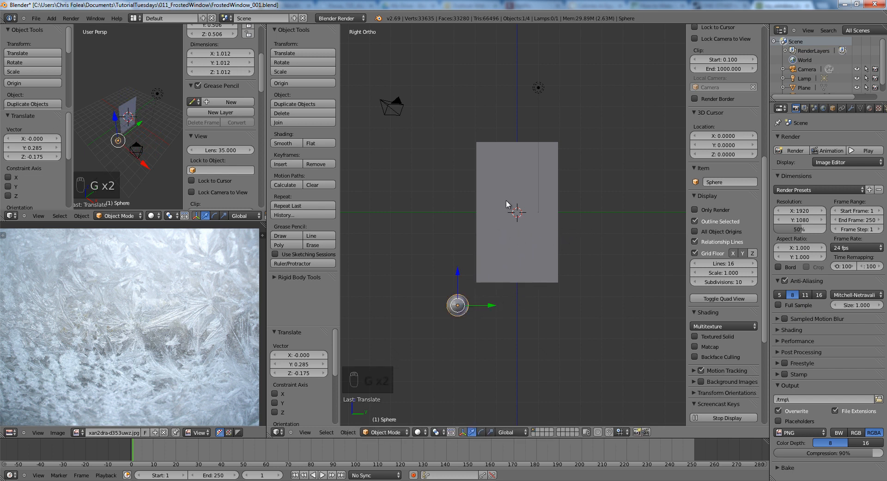
scroll(527, 245, up, 3)
key(g)
click(497, 295)
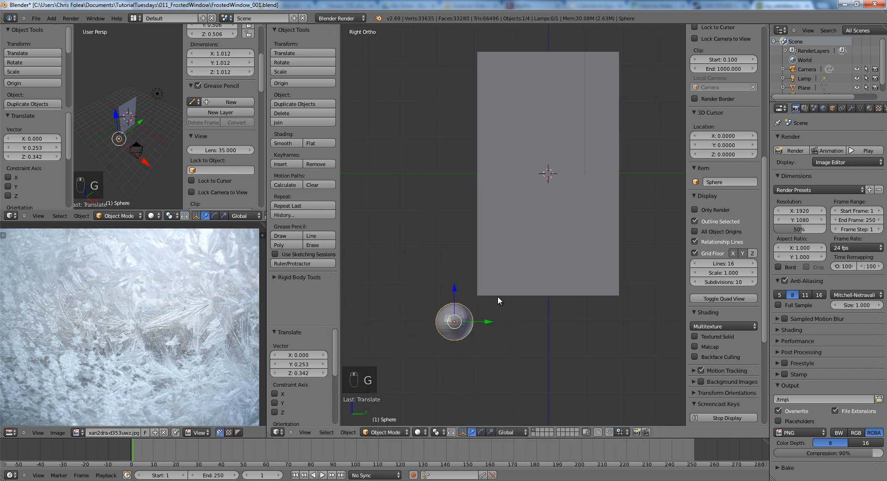
Step: Insert a LocRotScale keyframe for the sphere at frame 1
key(i)
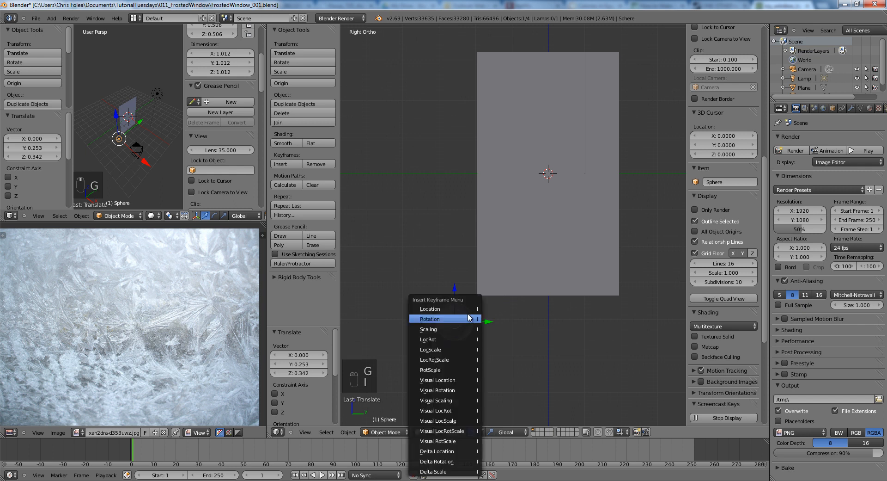
key(i)
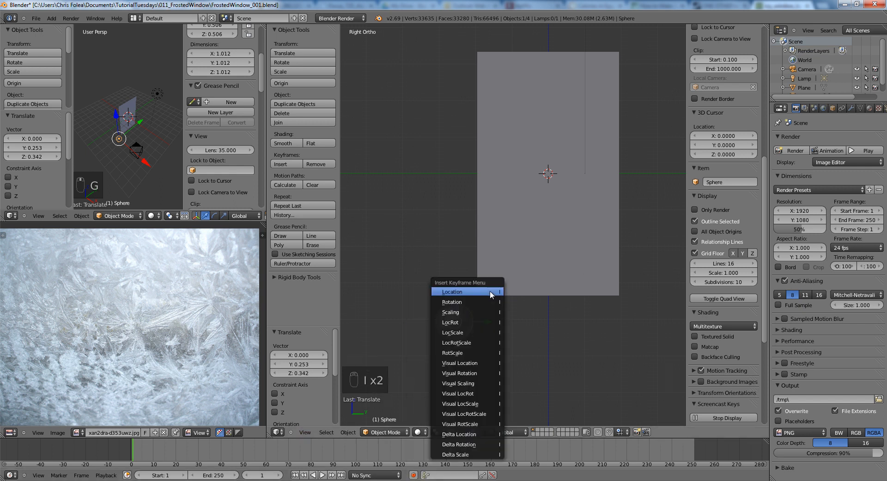
click(468, 345)
Step: At frame 15, move the sphere diagonally onto the plane just below its centre, scale it by 0.0001, and insert a LocRotScale keyframe
key(Right)
key(Right)
key(Right)
key(Right)
key(Right)
key(Right)
key(Right)
key(Right)
key(Right)
key(Right)
key(Right)
key(Right)
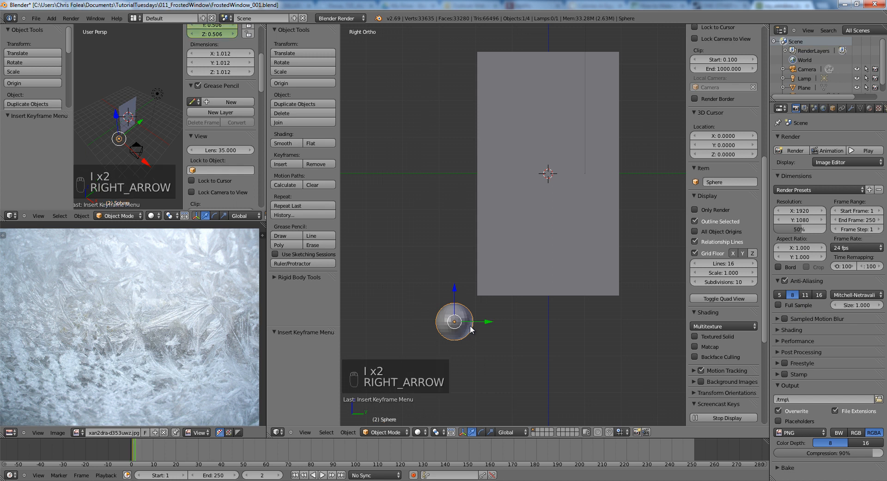
key(Right)
key(Right)
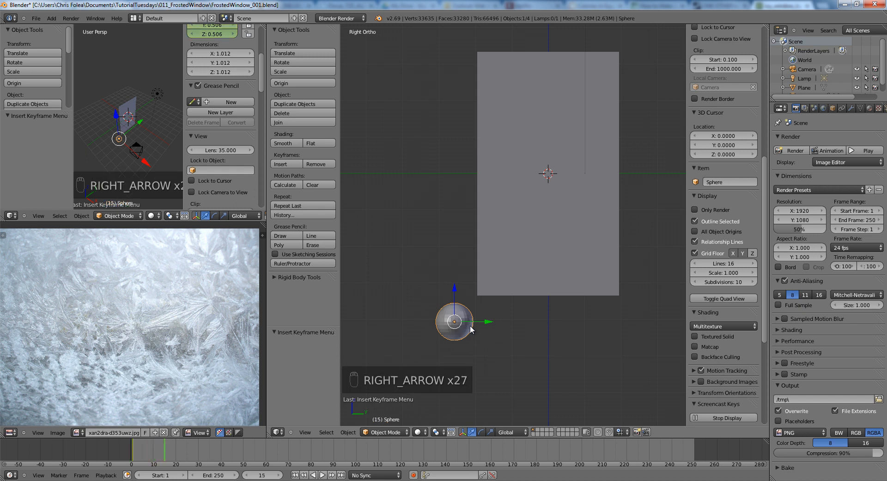
key(g)
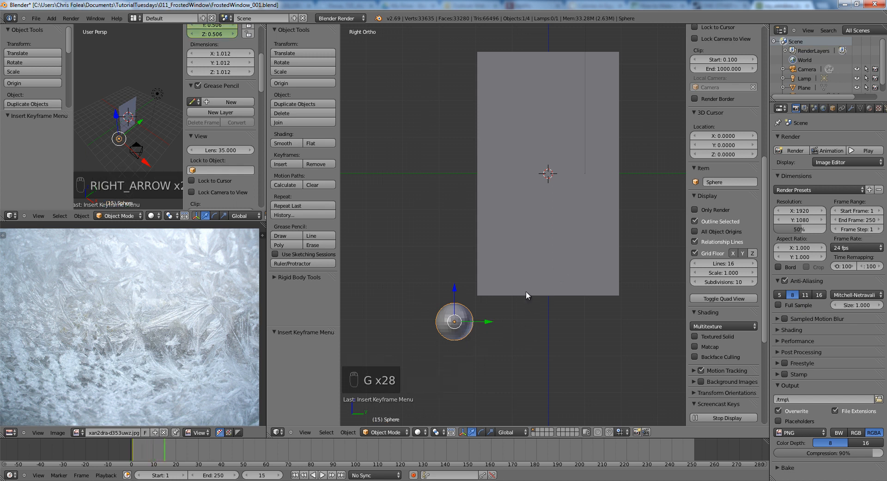
click(589, 212)
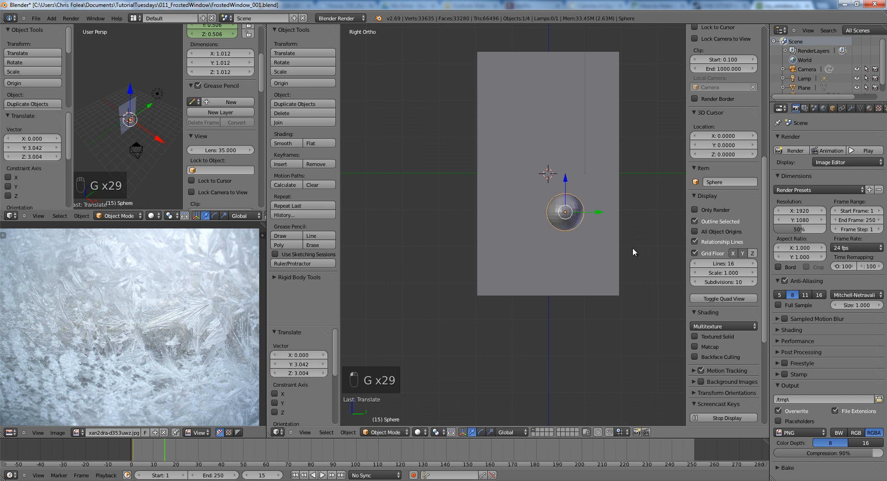
key(s)
click(622, 252)
key(i)
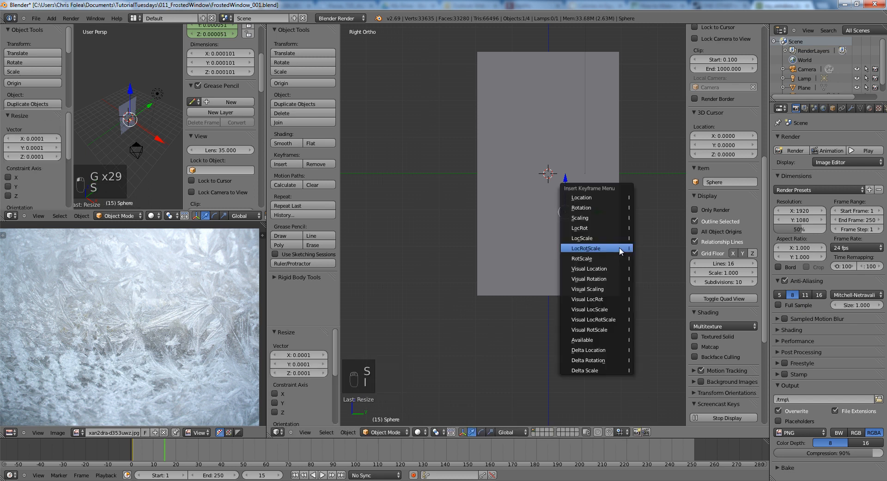
click(622, 252)
Step: Back at frame 1, move the sphere slightly closer to the plane's lower-left corner and insert a new LocRotScale keyframe
drag(162, 448, 135, 464)
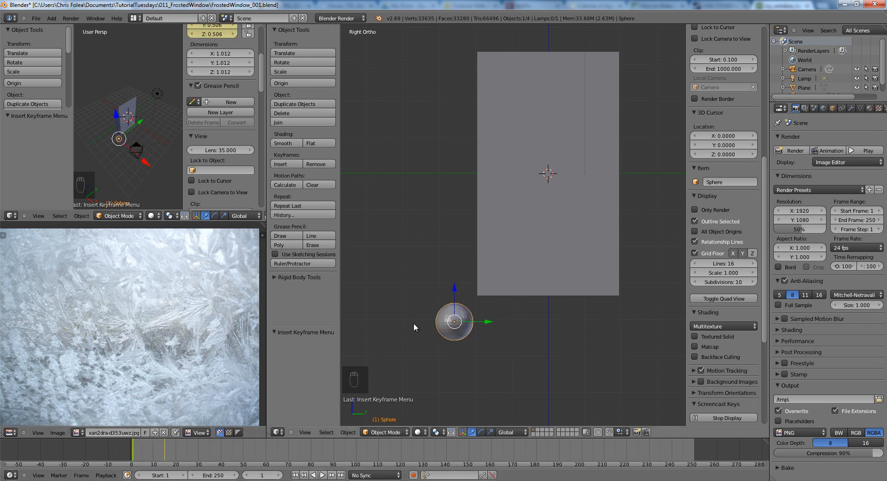
key(g)
click(445, 309)
key(i)
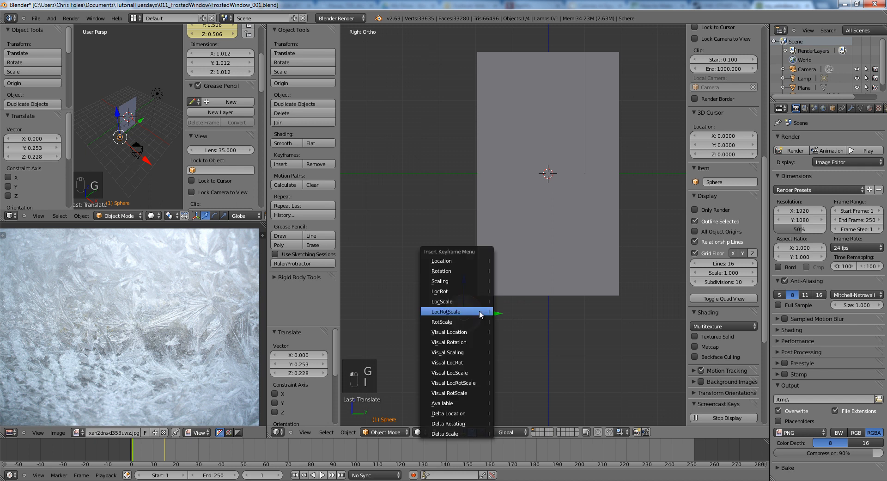
click(478, 309)
Step: Play the sphere's animation, return to frame 1, and scrub to frame 10 to examine its motion and shrinking
key(alt+a)
key(alt+a)
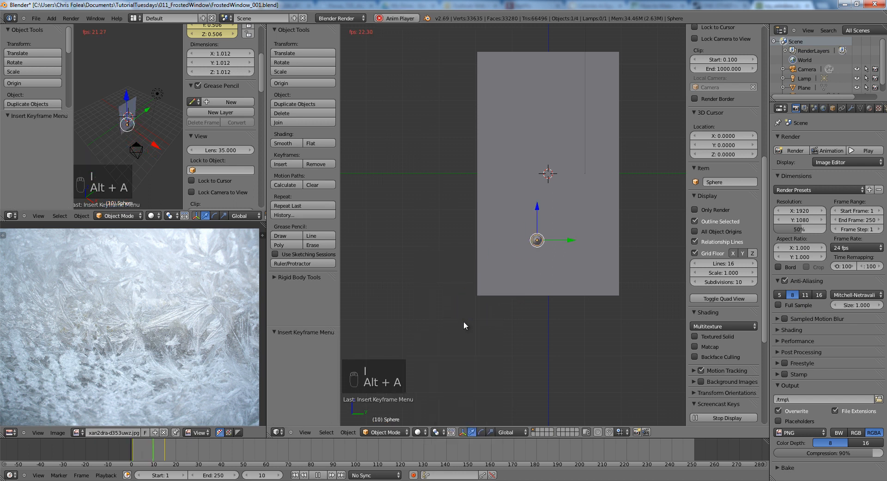
key(shift+Left)
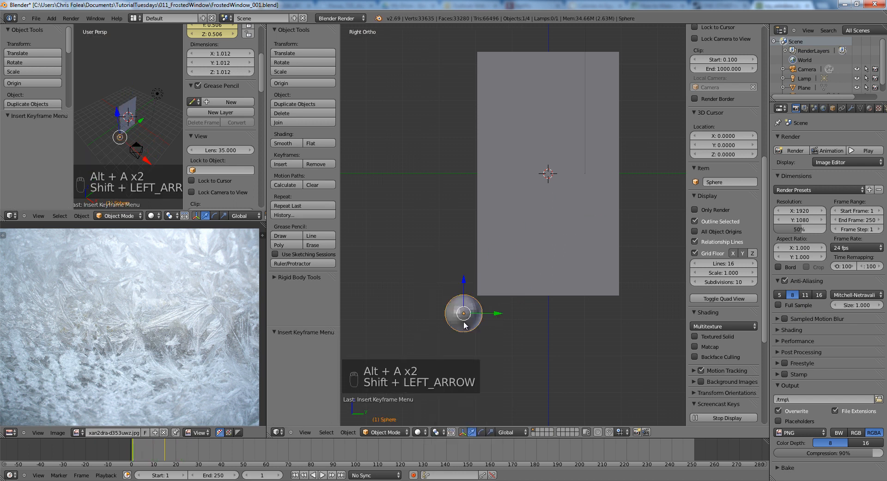
scroll(464, 324, up, 3)
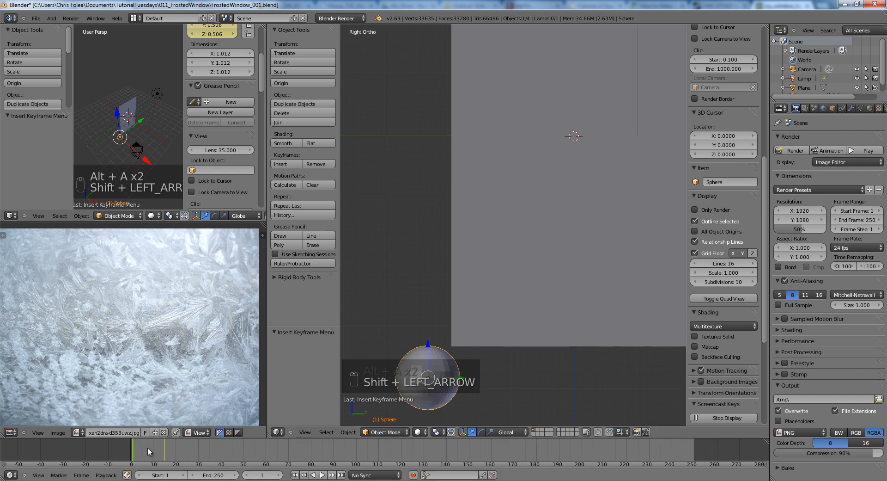
mouse_move(148, 447)
mouse_down()
mouse_move(139, 450)
mouse_move(162, 451)
mouse_move(137, 452)
mouse_move(154, 455)
mouse_up()
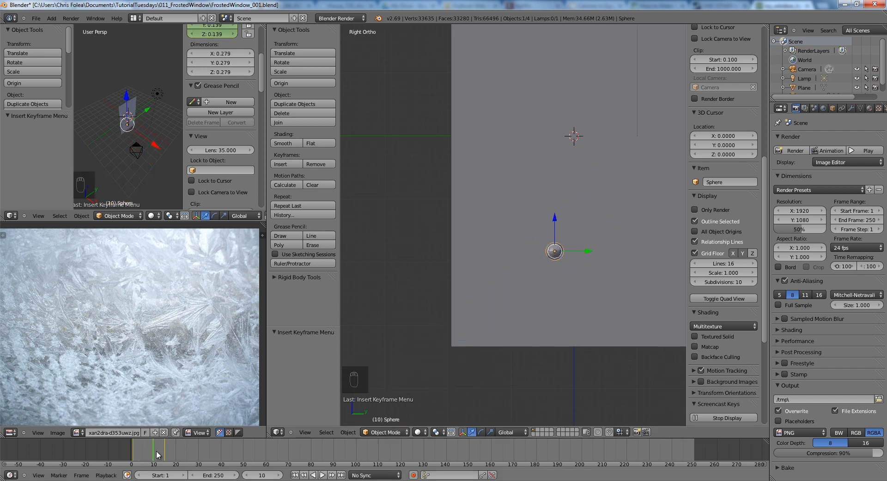
Step: Change the small 3D view above the reference photo to a Graph Editor showing the sphere's animation curves
click(12, 218)
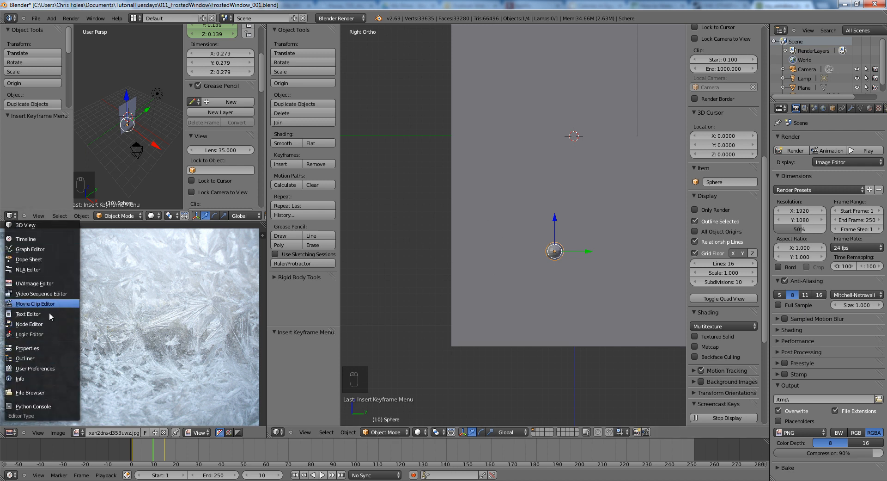
click(30, 249)
middle_drag(148, 85, 186, 70)
scroll(196, 135, up, 3)
middle_drag(193, 132, 229, 127)
scroll(229, 127, up, 2)
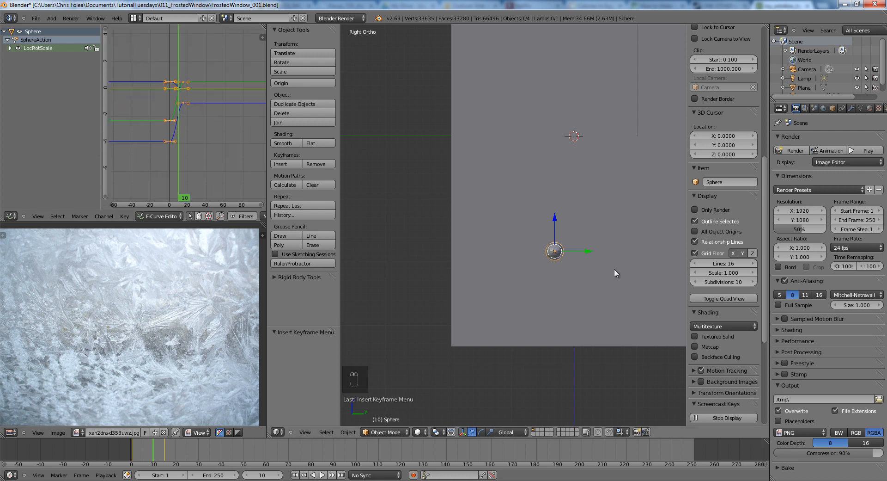
scroll(195, 118, up, 2)
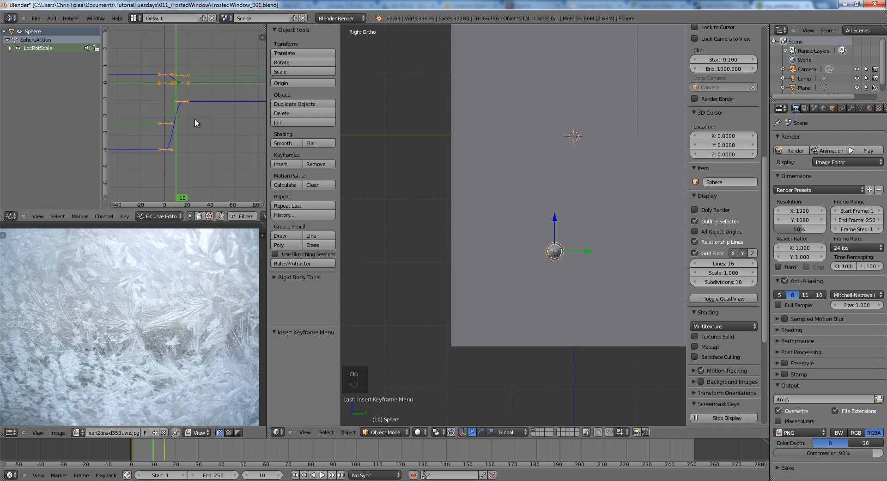
Step: Go to frame 8 and expand the sphere's LocRotScale group, leaving only its Y Location curve visible
click(148, 448)
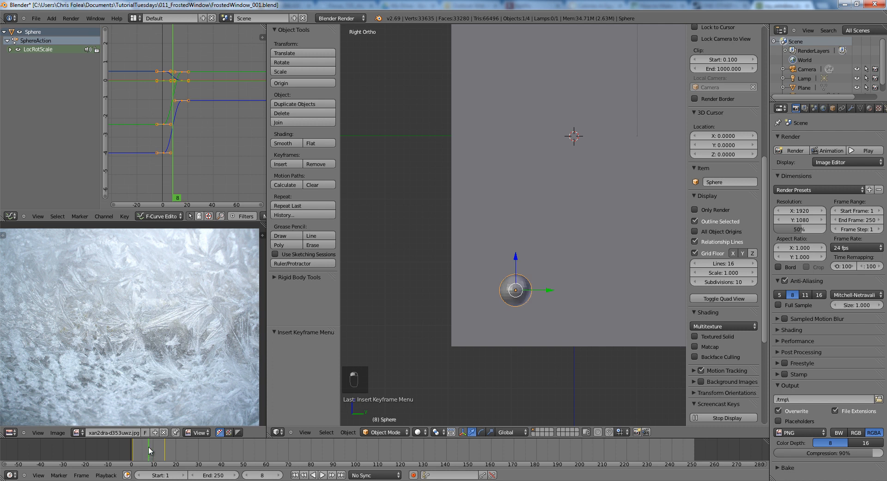
middle_drag(175, 99, 176, 139)
scroll(177, 139, up, 4)
right_click(181, 110)
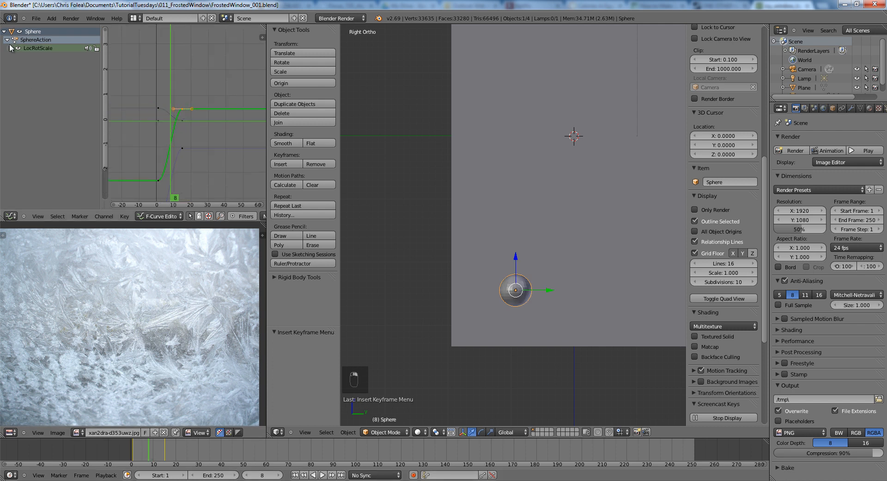
click(18, 48)
click(11, 47)
click(13, 64)
scroll(218, 128, up, 2)
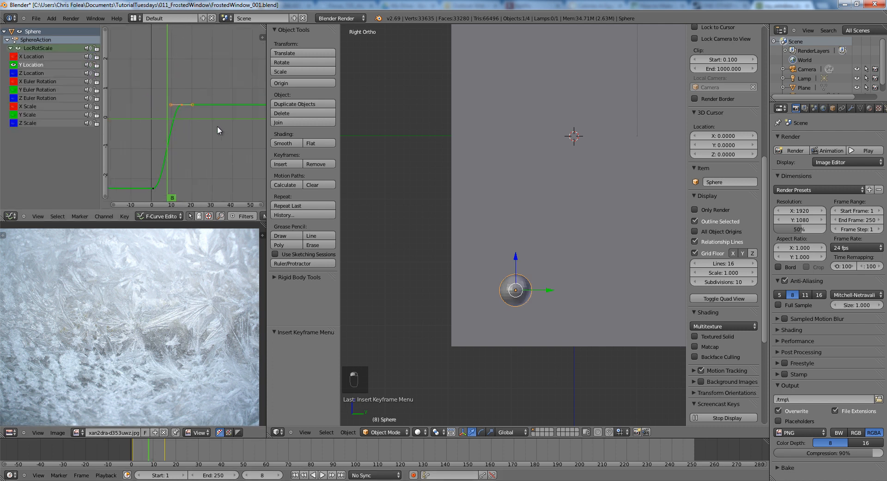
right_click(171, 105)
key(g)
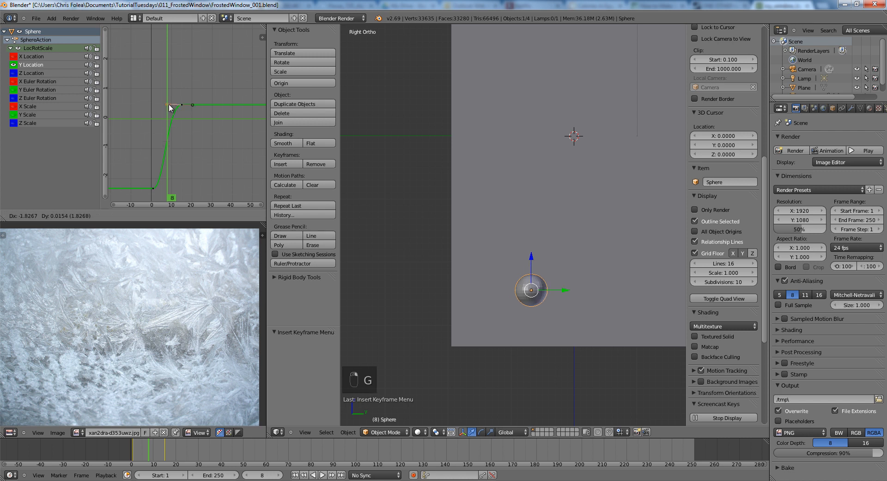
right_click(171, 105)
key(g)
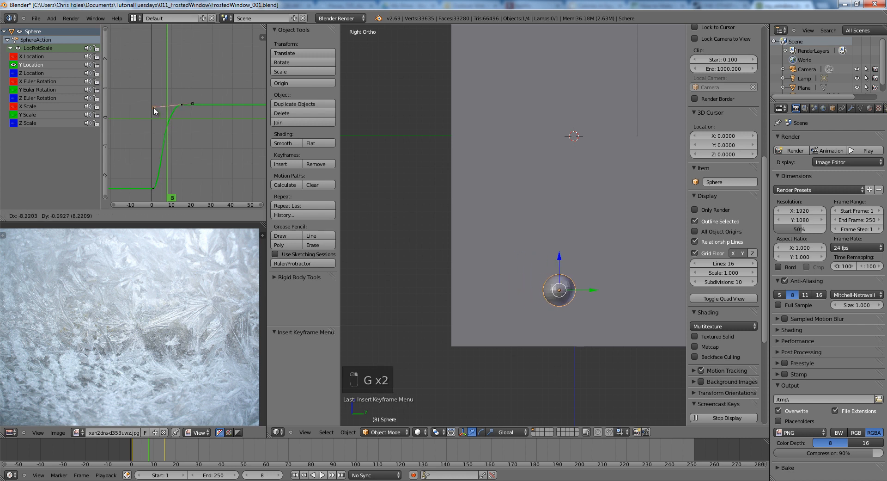
right_click(153, 106)
key(g)
right_click(145, 105)
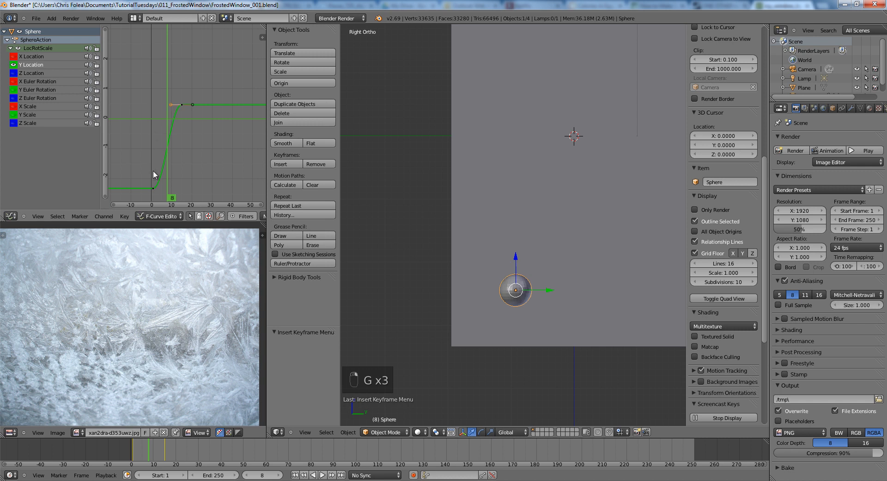
Step: Extend the right handle of the first Y Location keyframe by about 3.65 frames along X and play the animation
right_click(155, 184)
right_click(167, 187)
key(g)
right_click(172, 190)
key(g)
key(x)
key(g)
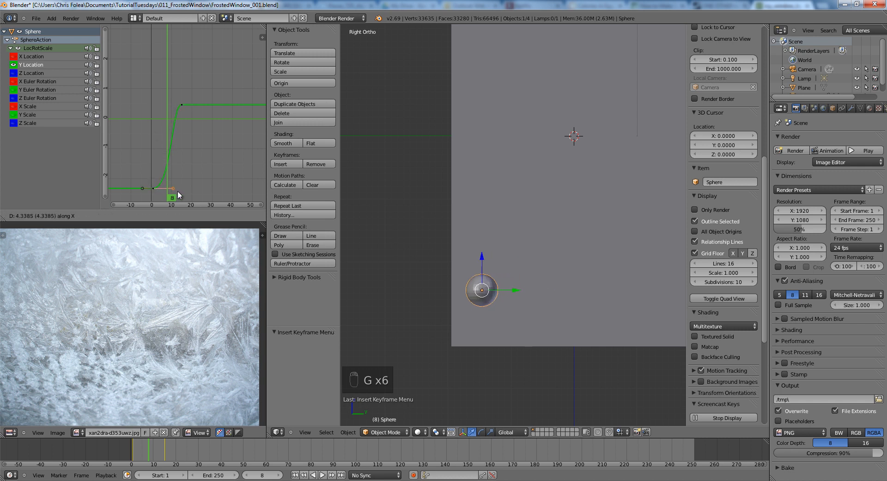
key(g)
click(187, 191)
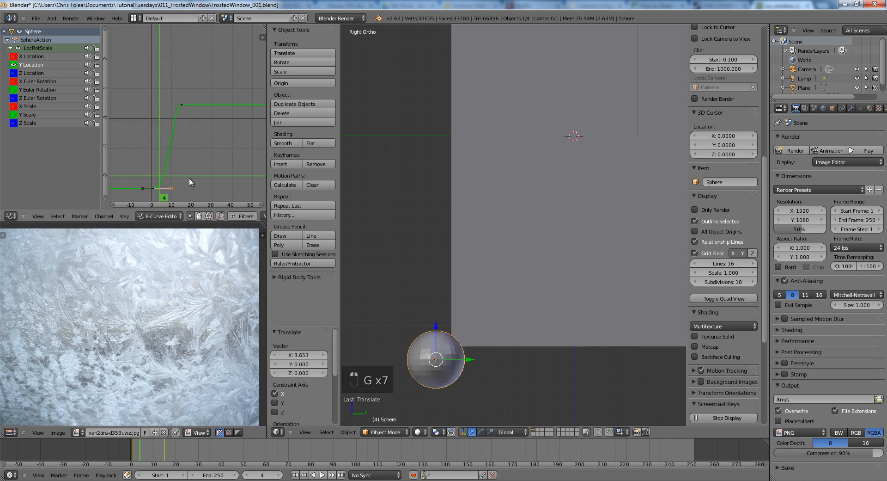
key(alt+a)
key(alt+a)
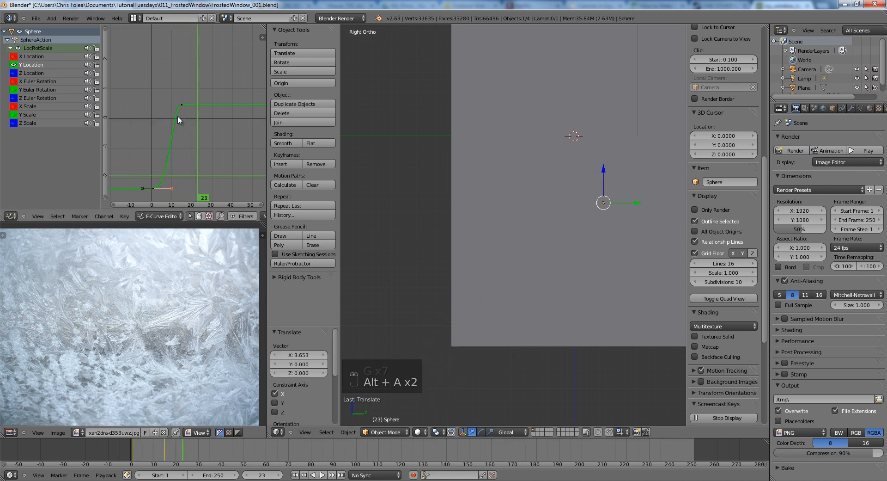
Step: Go to frame 15 and raise the last Y Location keyframe by about 0.479 along Y
drag(177, 115, 182, 116)
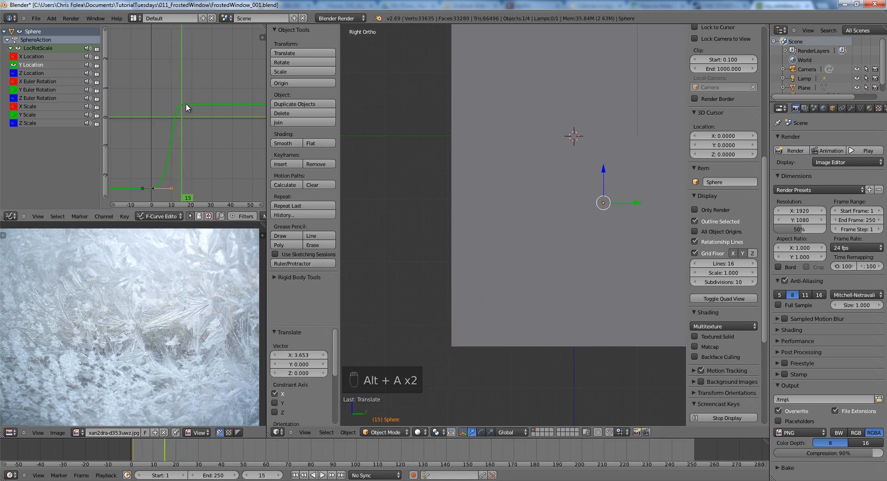
right_click(186, 105)
key(g)
click(185, 97)
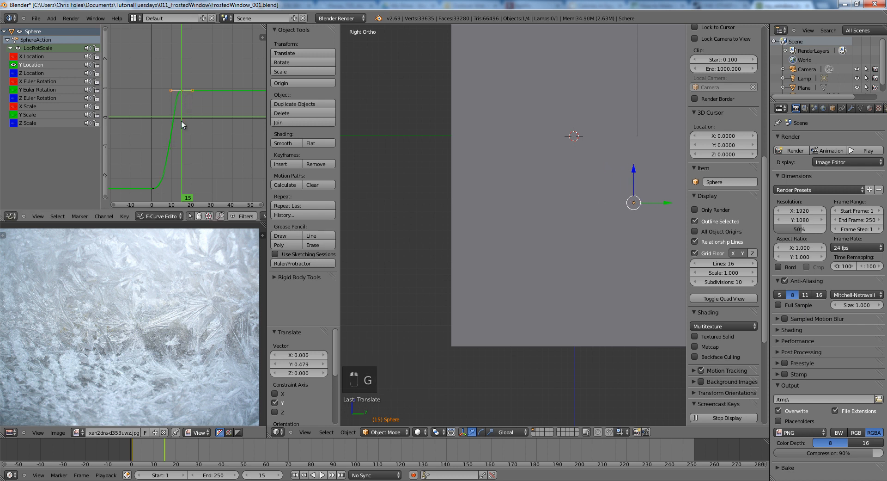
Step: Scale the handles of the last Y Location keyframe by 0.527 and play the animation
key(s)
click(175, 88)
drag(174, 88, 155, 131)
key(alt+a)
key(alt+a)
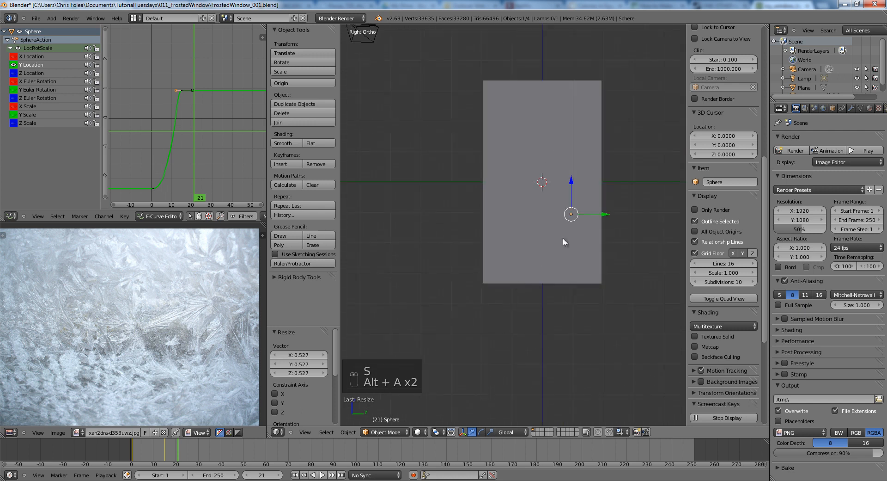
Step: Return to frame 1 and give the sphere Dynamic Paint physics as a brush
drag(167, 447, 139, 448)
middle_drag(531, 300, 564, 307)
key(KP_1)
key(KP_3)
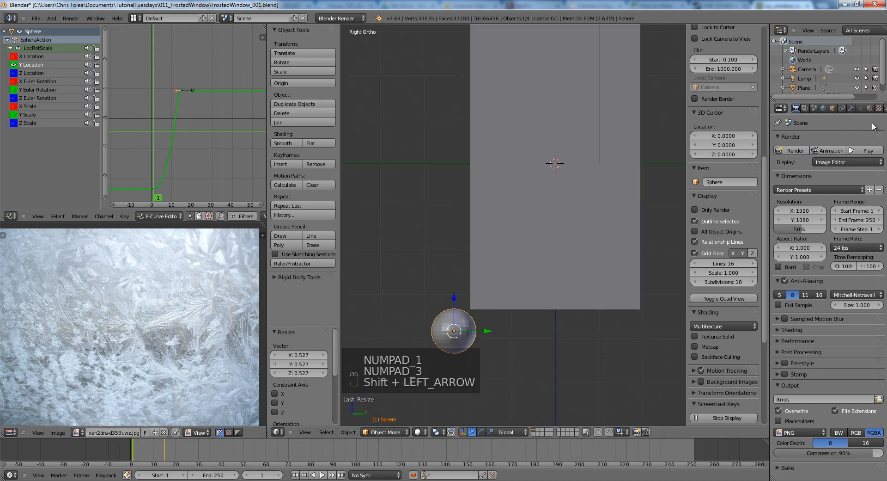
scroll(822, 111, down, 3)
click(837, 107)
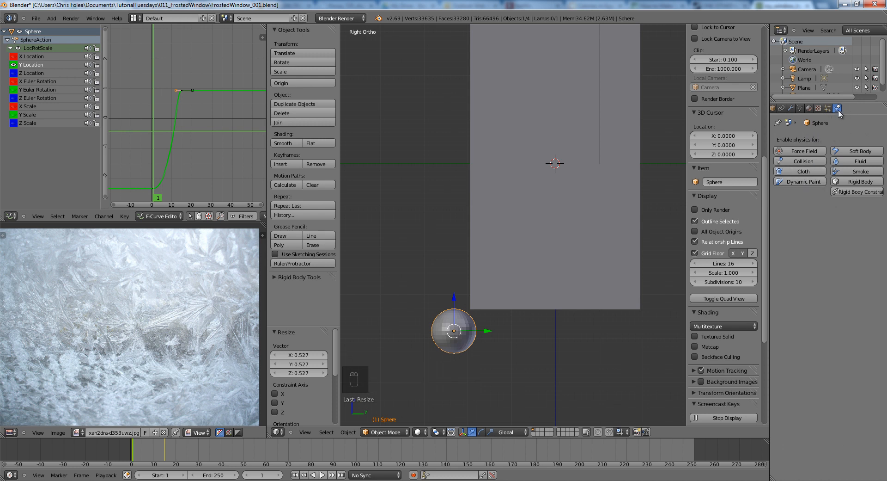
click(800, 181)
click(839, 220)
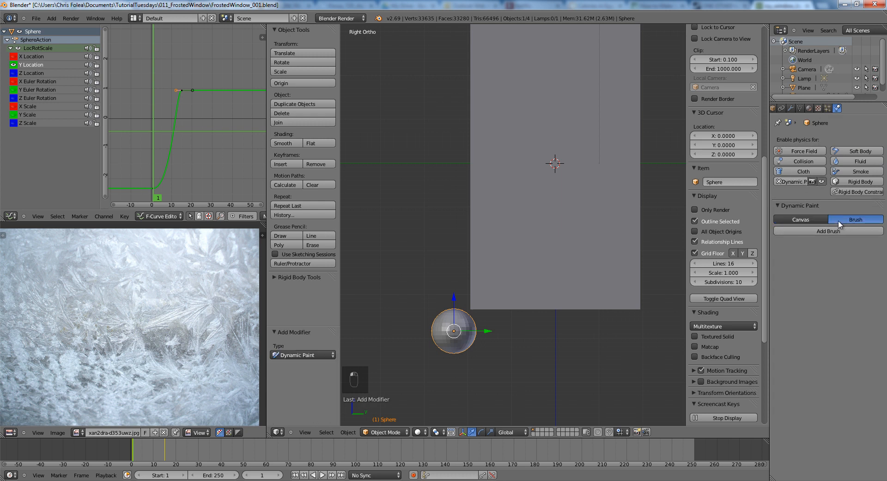
click(830, 232)
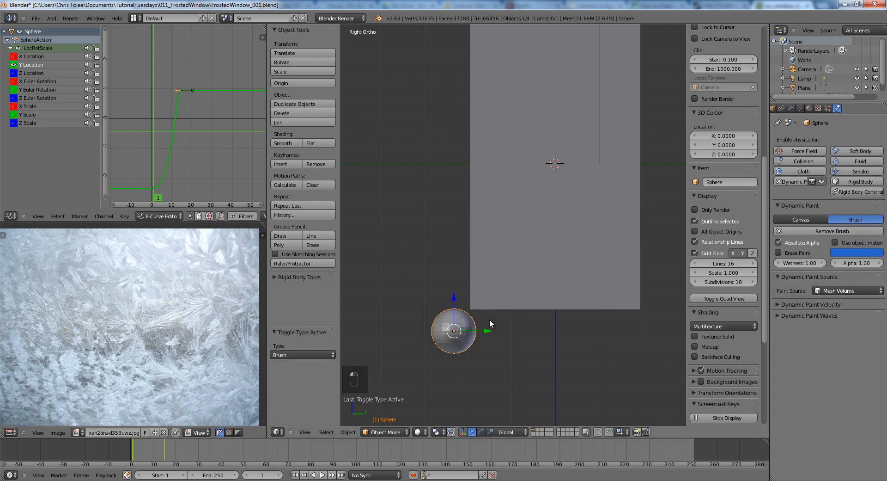
Step: Give the window plane Dynamic Paint physics as a canvas, play the animation and return to frame 1
right_click(497, 292)
click(805, 181)
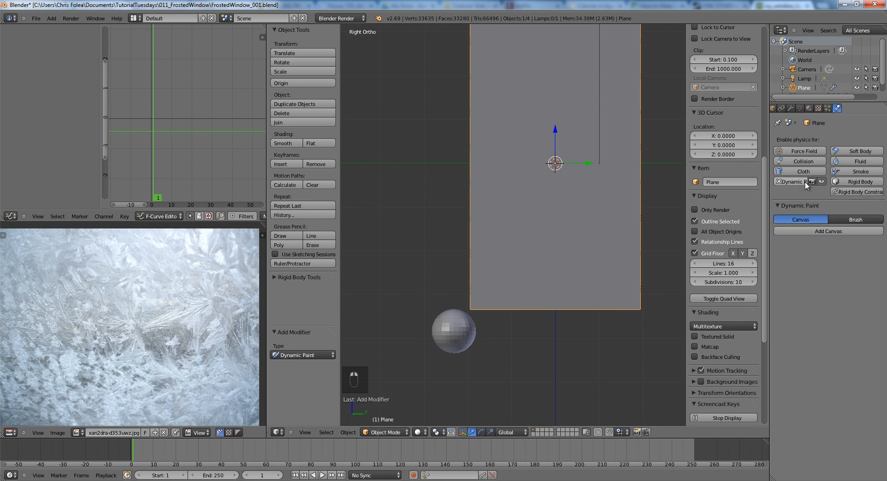
click(802, 229)
scroll(568, 230, down, 2)
key(alt+a)
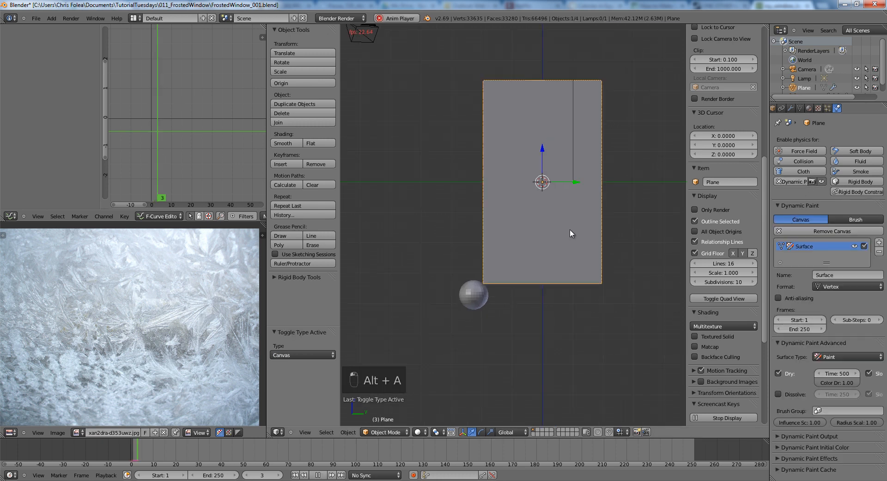
key(alt+a)
scroll(566, 228, up, 2)
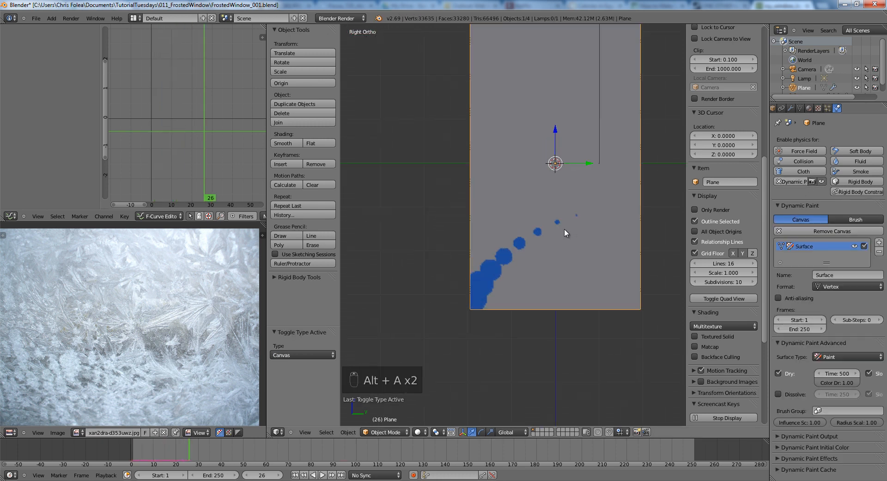
key(shift+Left)
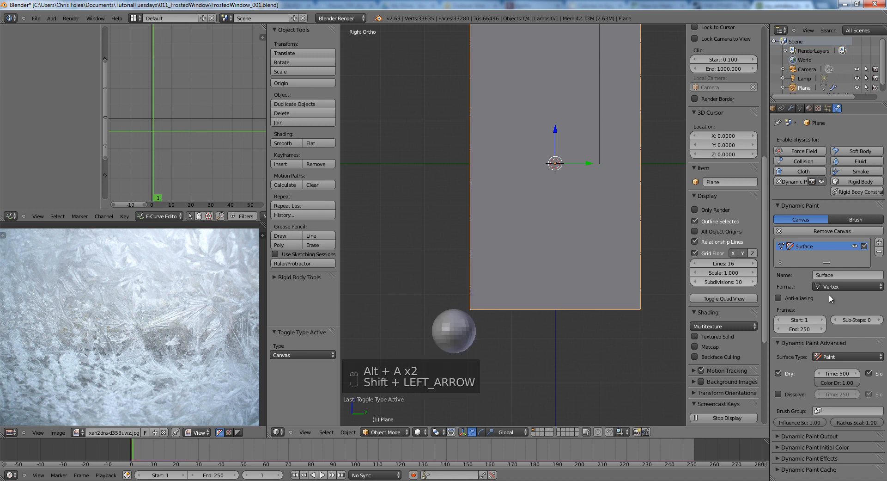
Step: Set the canvas's Dynamic Paint output preview to Wetmap and add the dp_wetmap output layer
scroll(702, 277, down, 3)
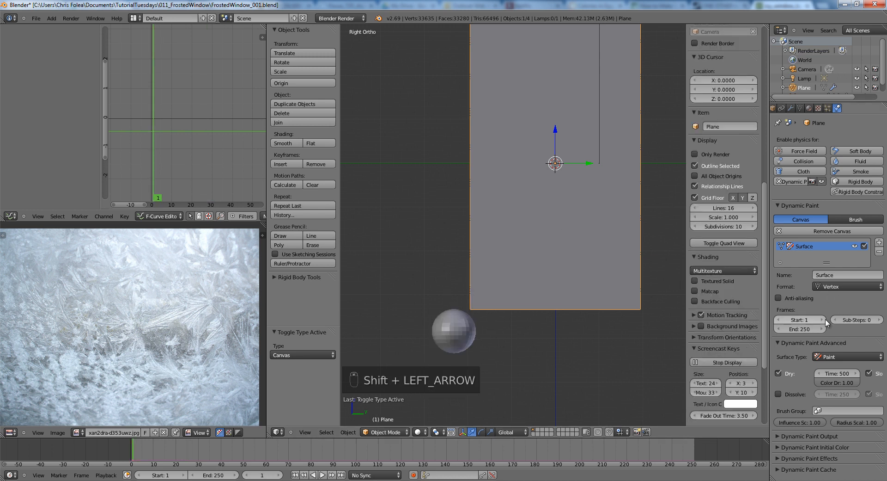
click(797, 434)
scroll(804, 424, down, 2)
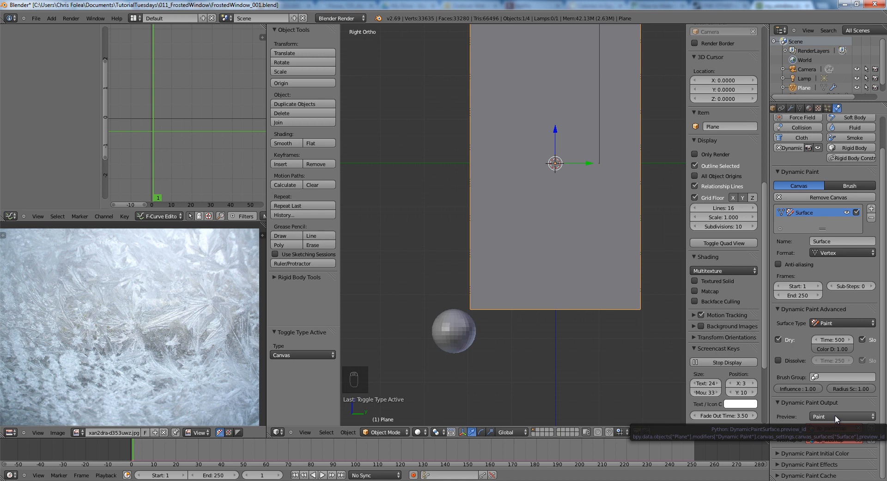
click(836, 414)
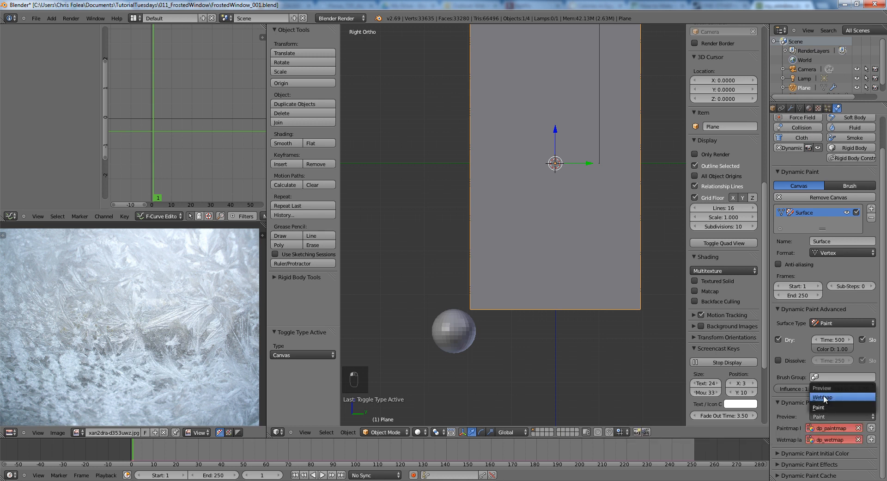
click(824, 397)
click(872, 439)
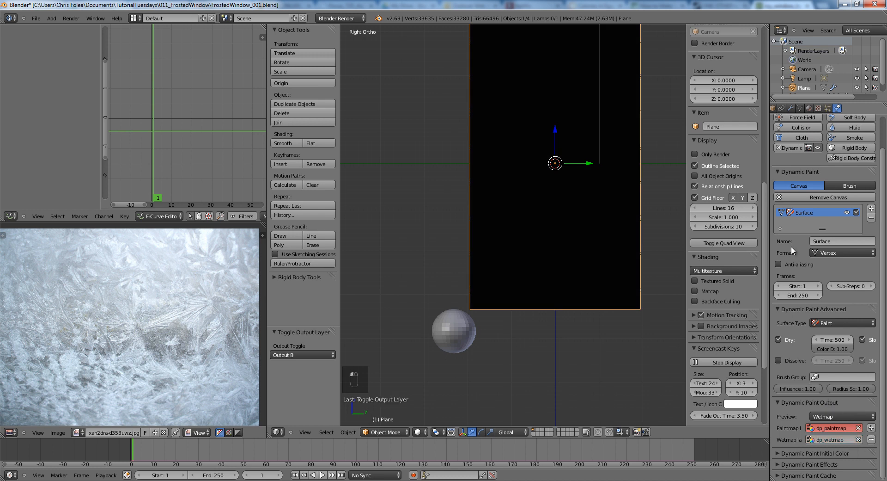
Step: Check the plane's vertex colors for the wetmap layer and replay the painted trail several times from frame 1
click(801, 108)
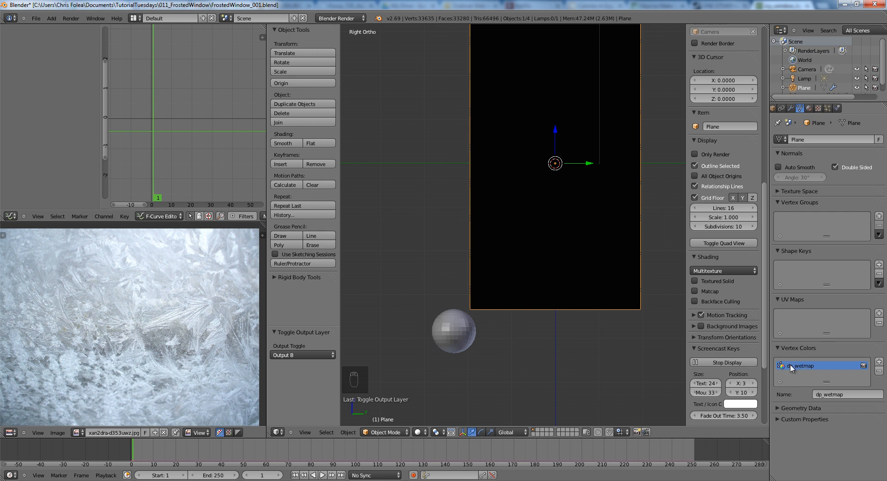
key(alt+a)
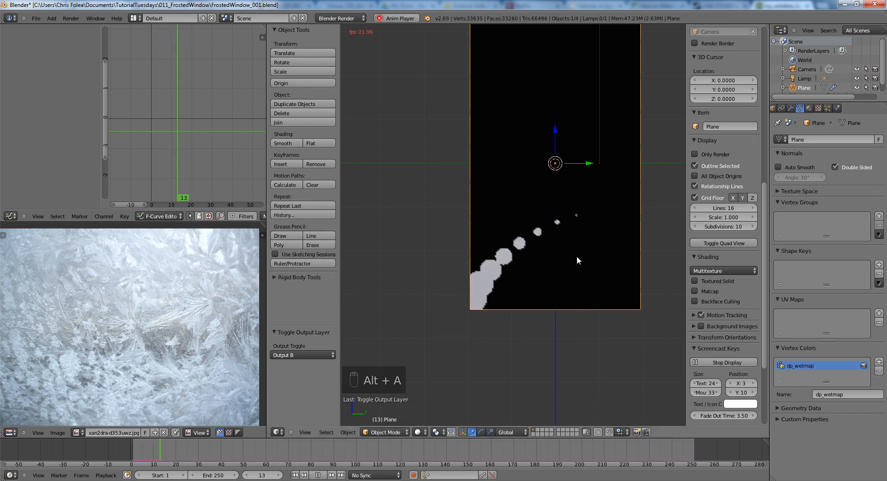
key(alt+a)
key(shift+Left)
key(alt+a)
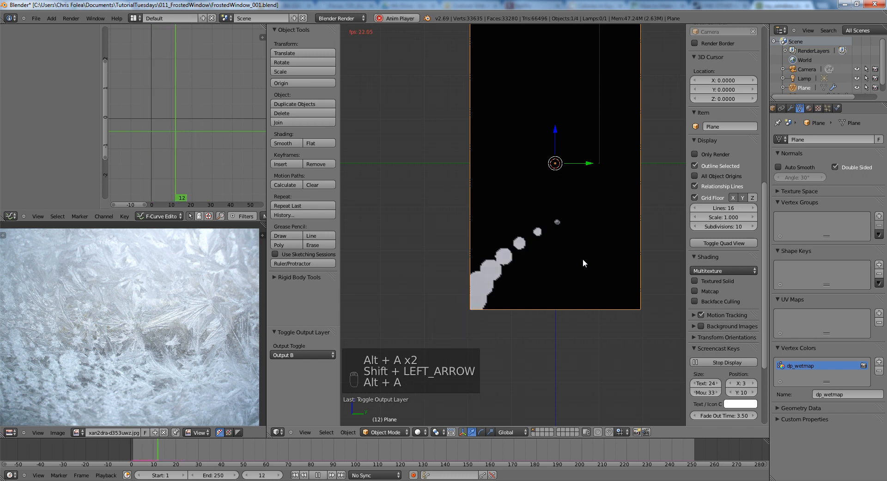
key(alt+a)
key(shift+Left)
key(alt+a)
key(alt+a)
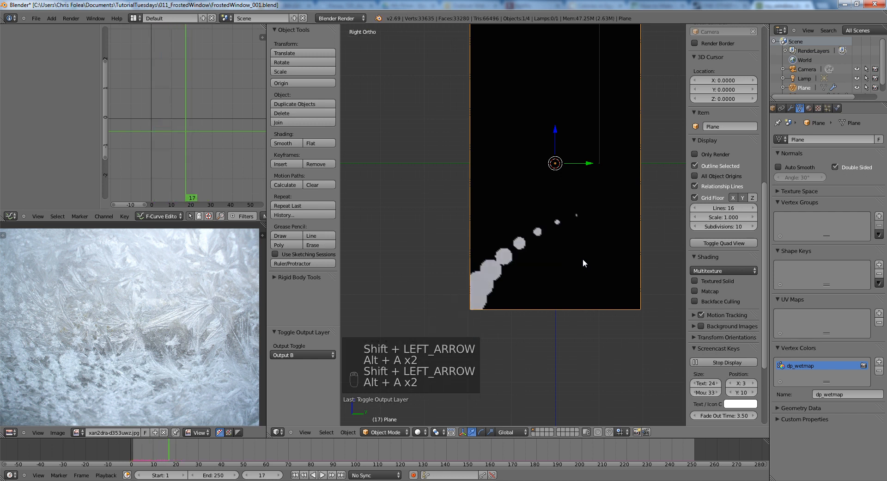
key(shift+Left)
key(alt+a)
key(alt+a)
key(alt+a)
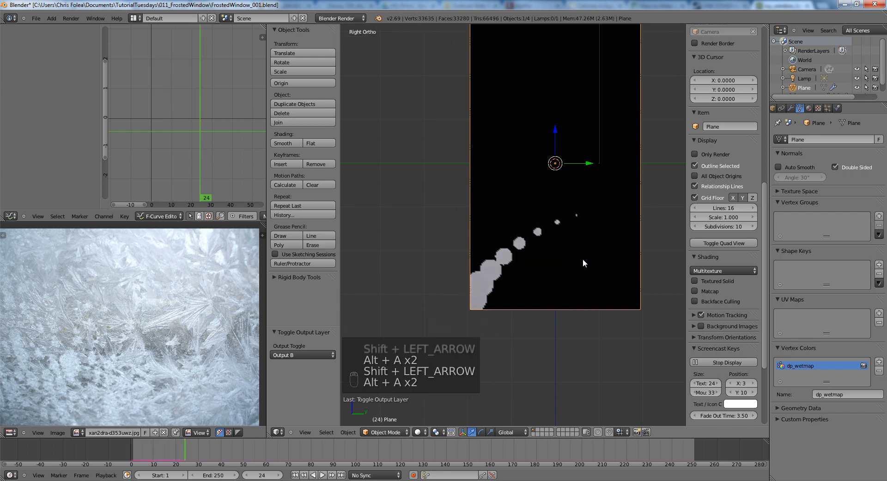
key(shift+Left)
key(alt+a)
key(alt+a)
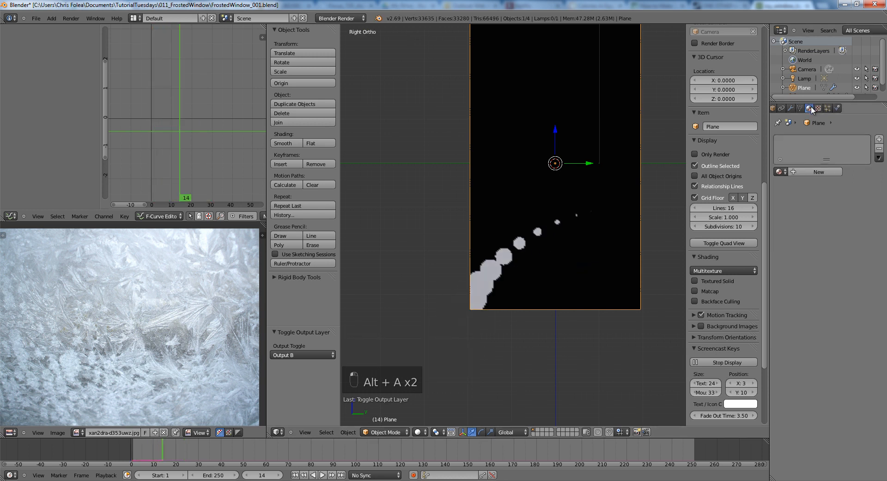
Step: Look through the plane's Dynamic Paint Cache, Effects and Initial Color settings
click(837, 108)
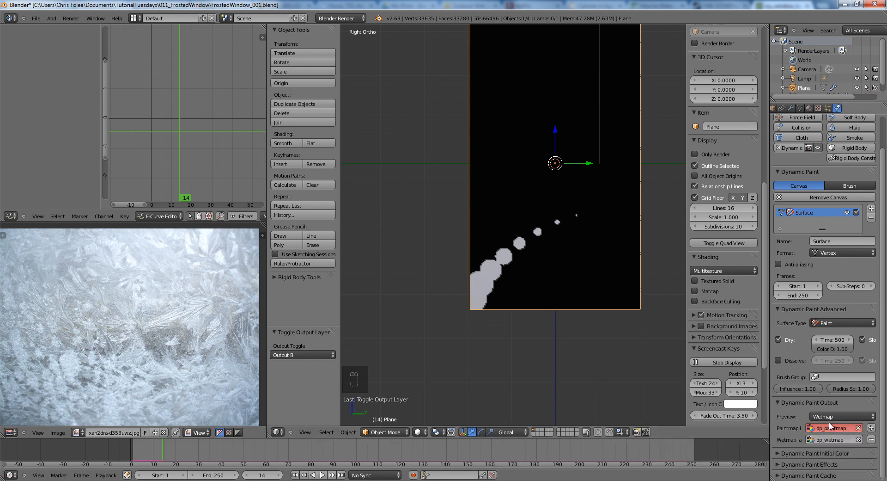
click(809, 476)
scroll(806, 411, down, 5)
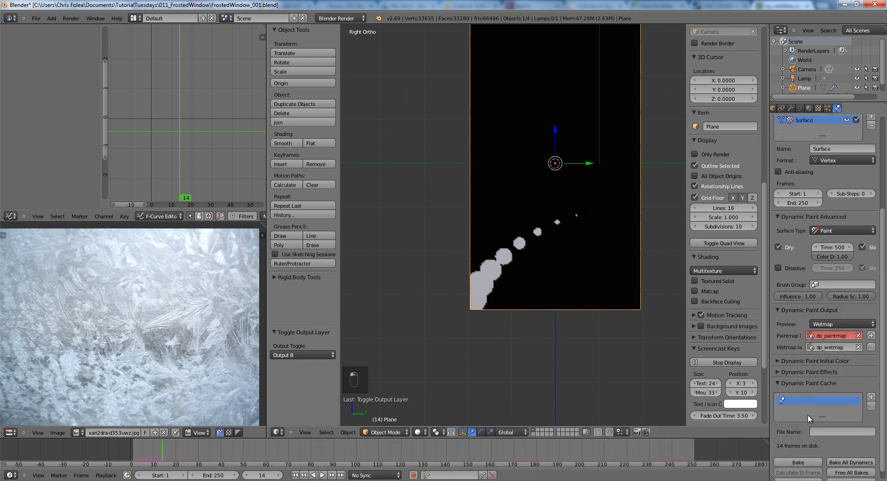
click(795, 363)
scroll(792, 376, down, 2)
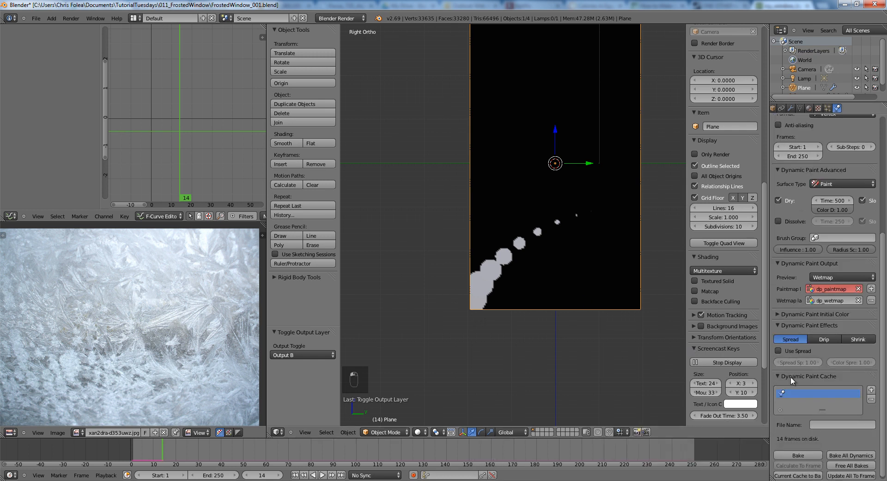
click(784, 311)
click(784, 311)
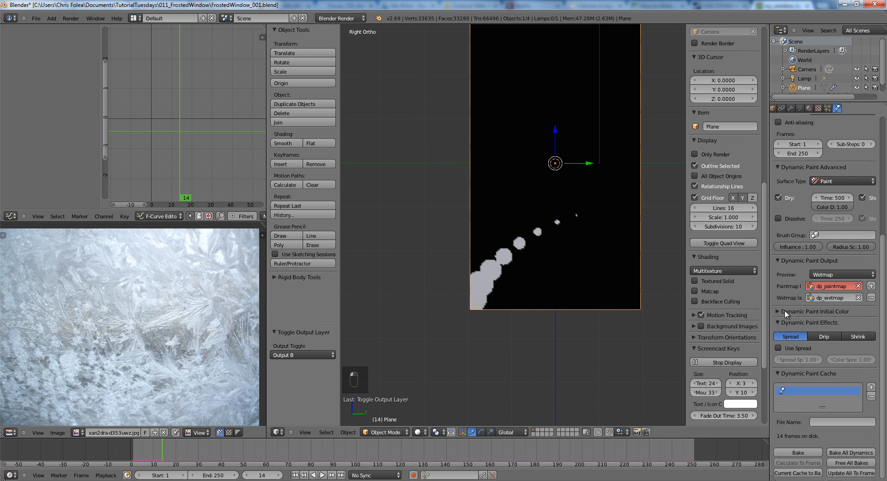
Step: Set the canvas surface's Sub-Steps to 3 and replay the animation from frame 1
scroll(783, 321, up, 7)
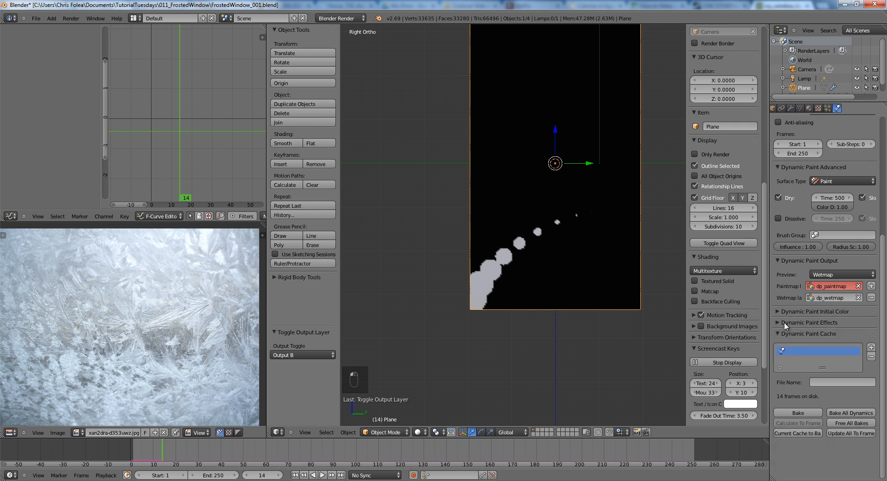
click(872, 292)
click(872, 292)
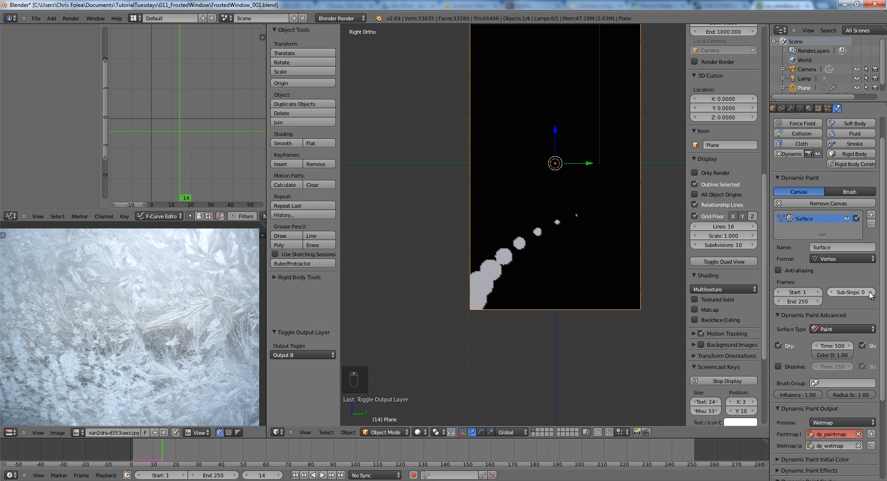
click(873, 293)
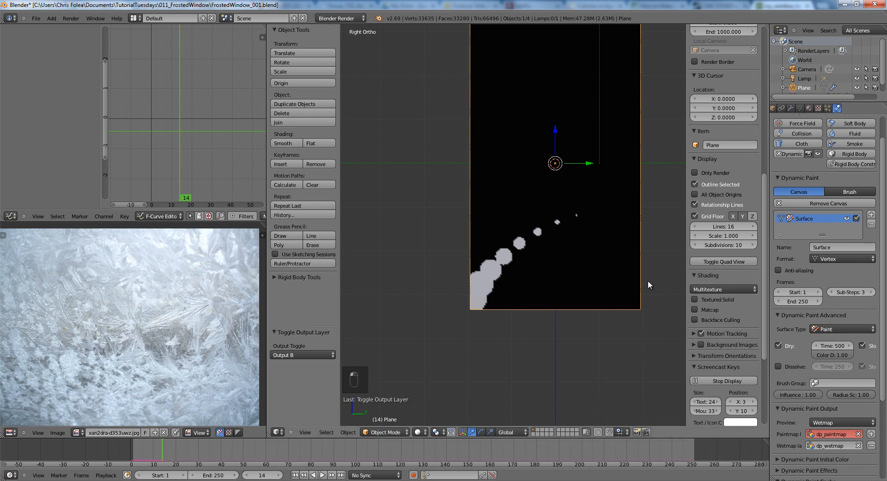
key(shift+Left)
key(alt+a)
key(alt+a)
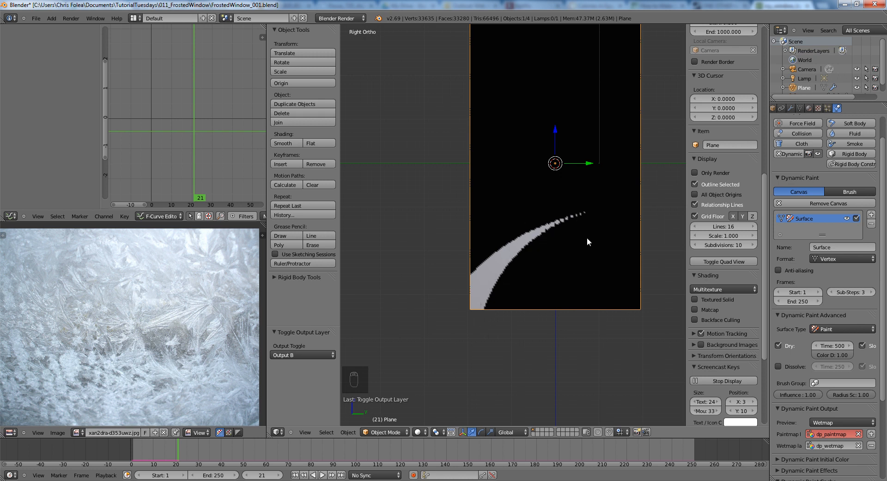
Step: Set the canvas surface's Sub-Steps to 5, replay the animation from the start and return to frame 1
click(847, 292)
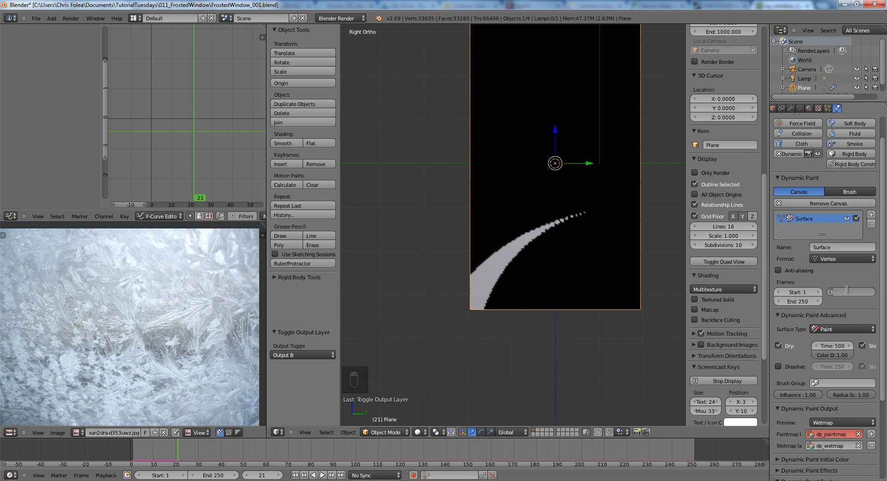
key(Return)
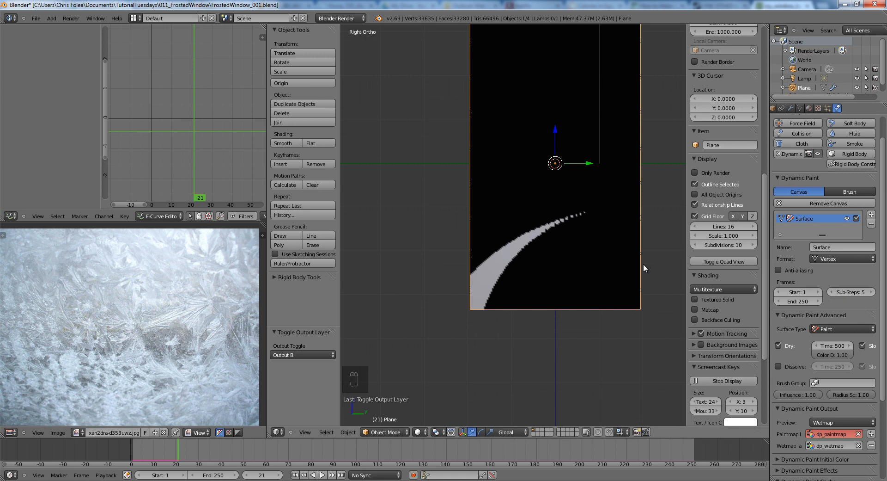
key(shift+Left)
key(alt+a)
key(alt+a)
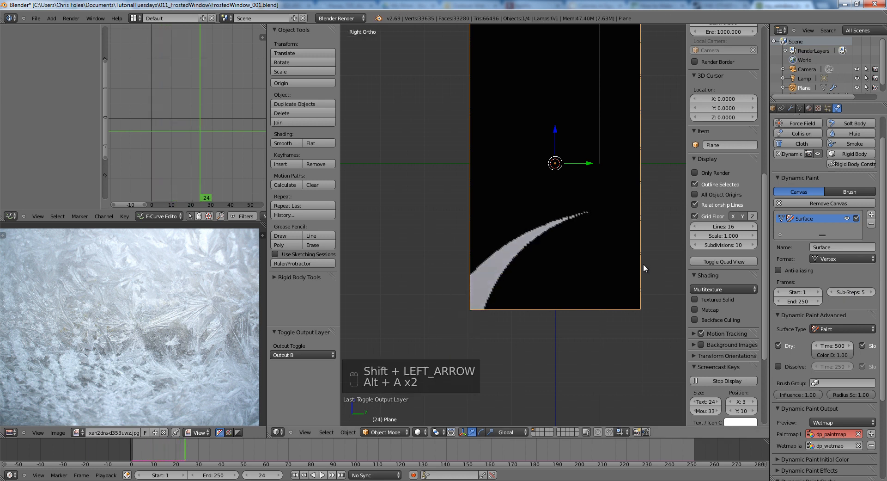
key(shift+Left)
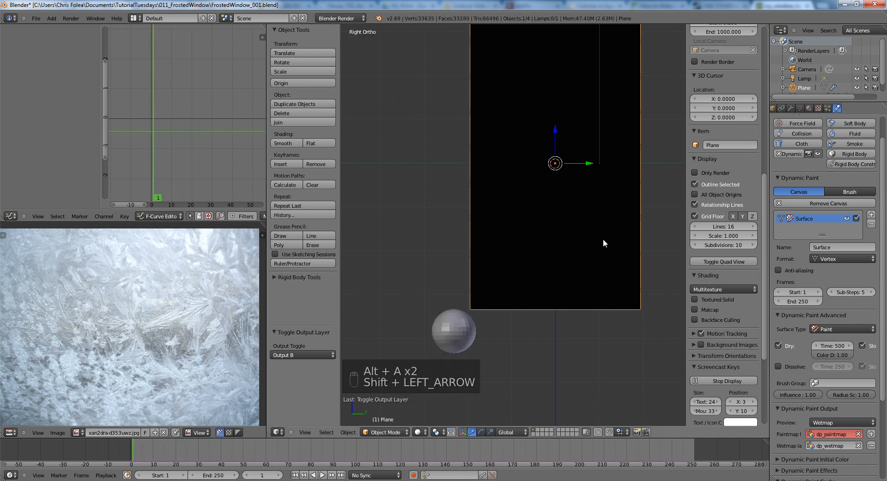
key(alt+a)
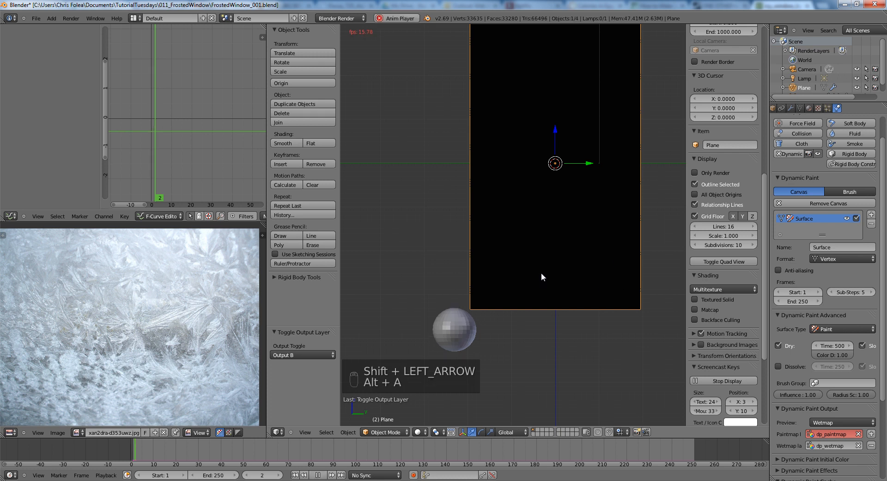
key(alt+a)
key(shift+Left)
Step: Enable the Spread effect for the canvas with a spread speed of 3 and go to frame 1
scroll(838, 386, down, 5)
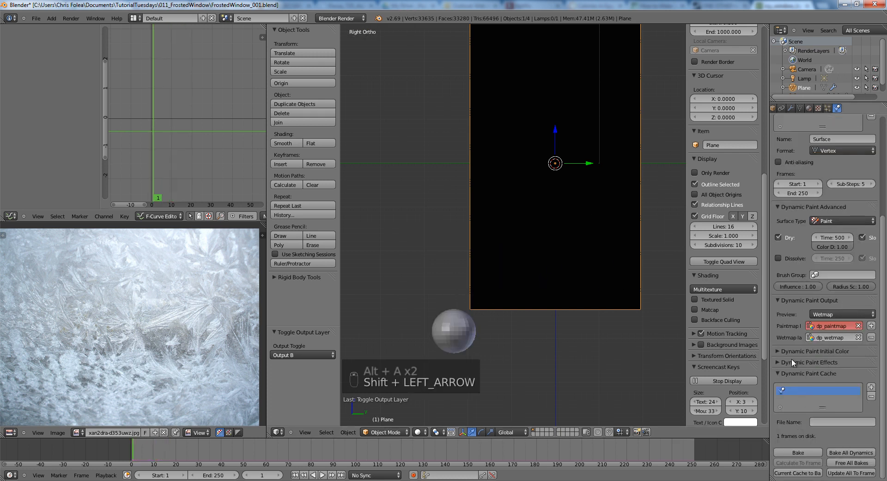
click(791, 360)
click(800, 401)
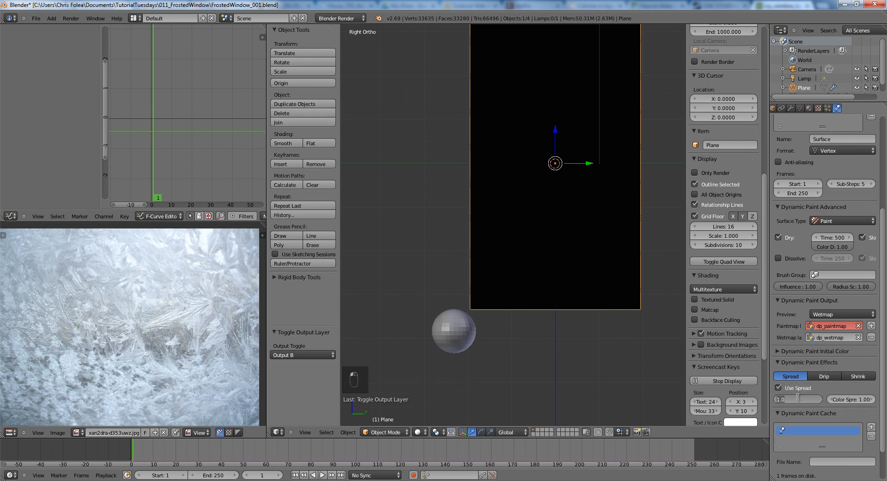
text(3)
key(Return)
key(shift+Left)
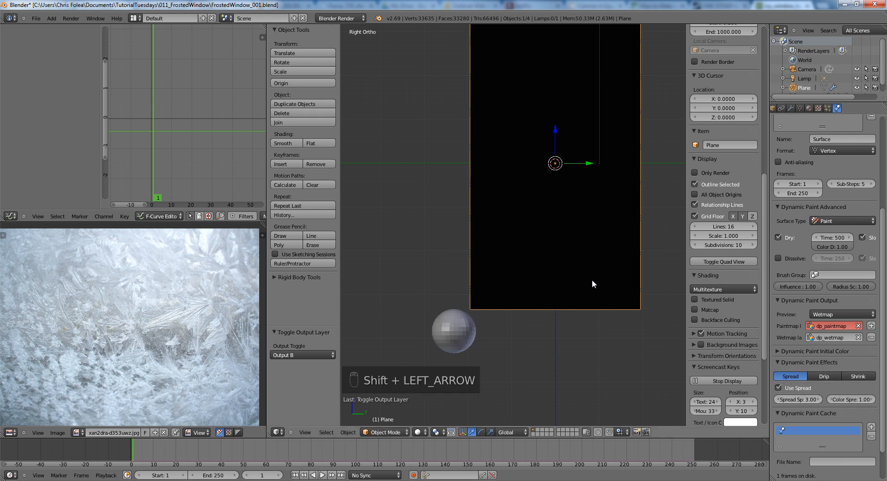
Step: Play the animation to preview the canvas's Spread effect, stop it and return to frame 1
key(alt+a)
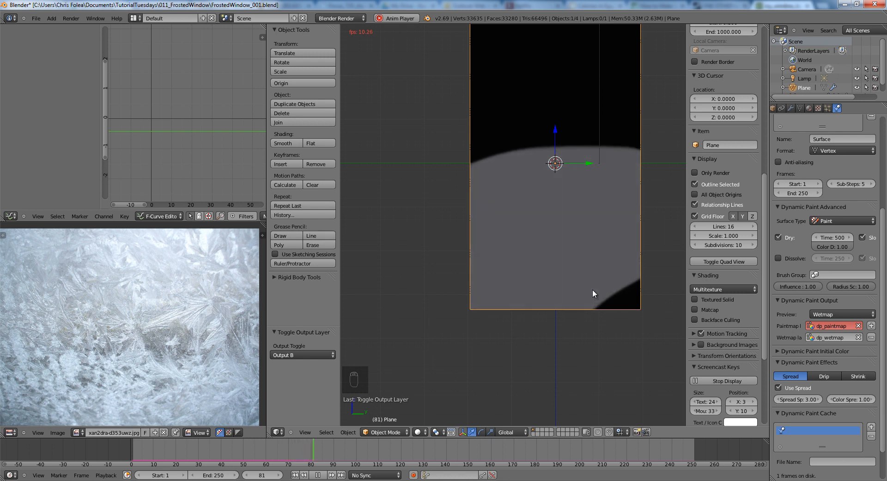
key(alt+a)
key(shift+Left)
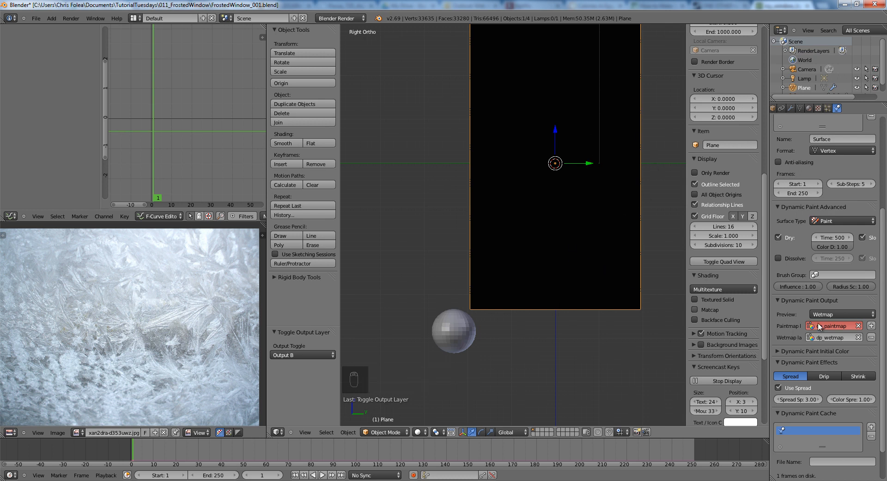
Step: Enable the Drip effect for the canvas with gravity 0, replay the animation and return to frame 1
click(821, 376)
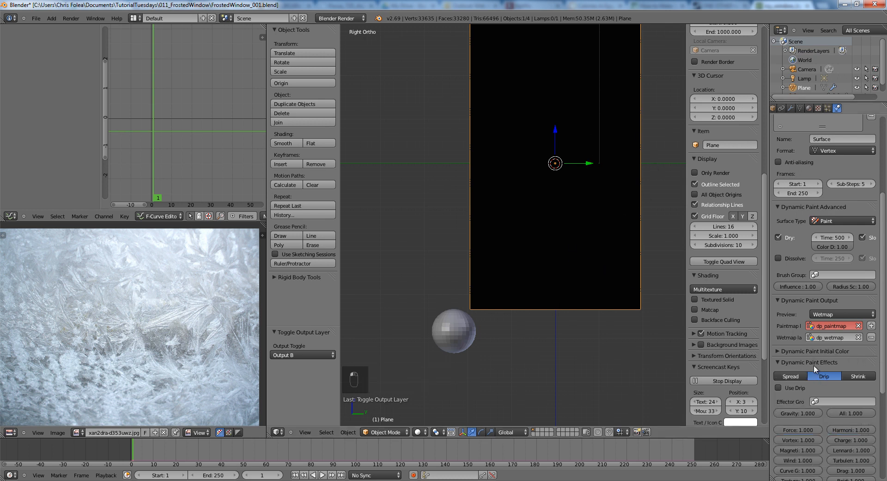
scroll(784, 370, down, 5)
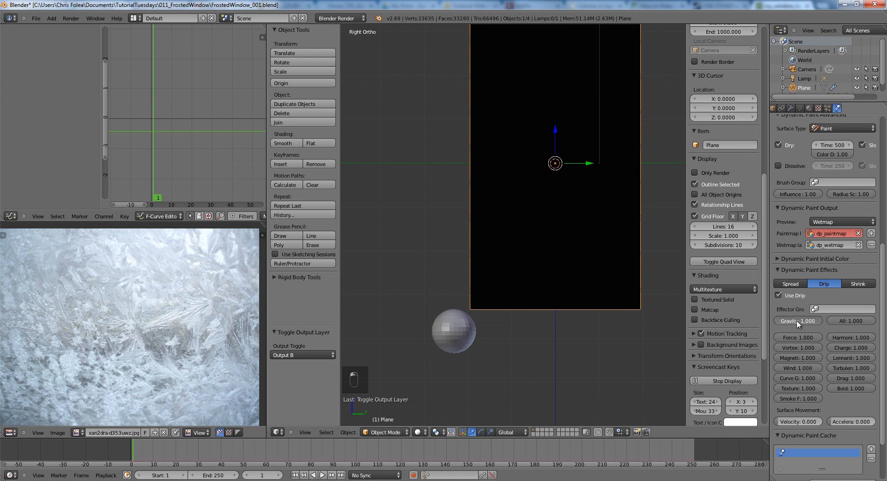
key(shift+Left)
key(alt+a)
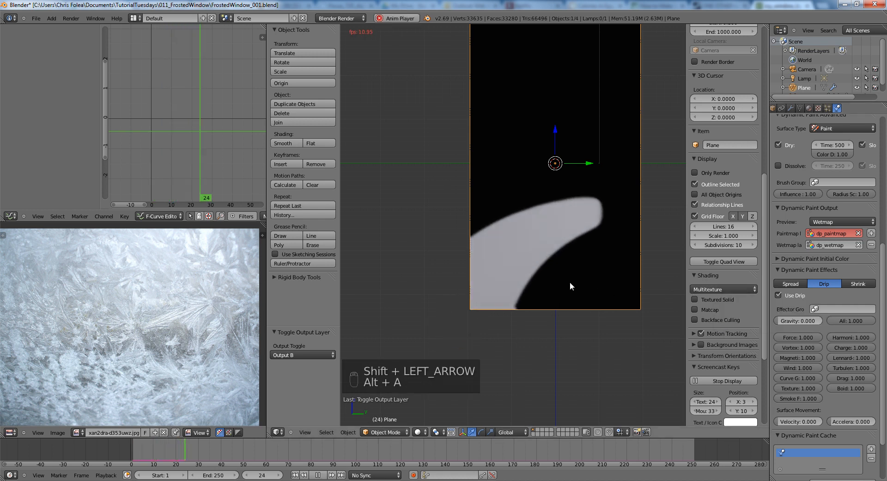
key(alt+a)
key(shift+Left)
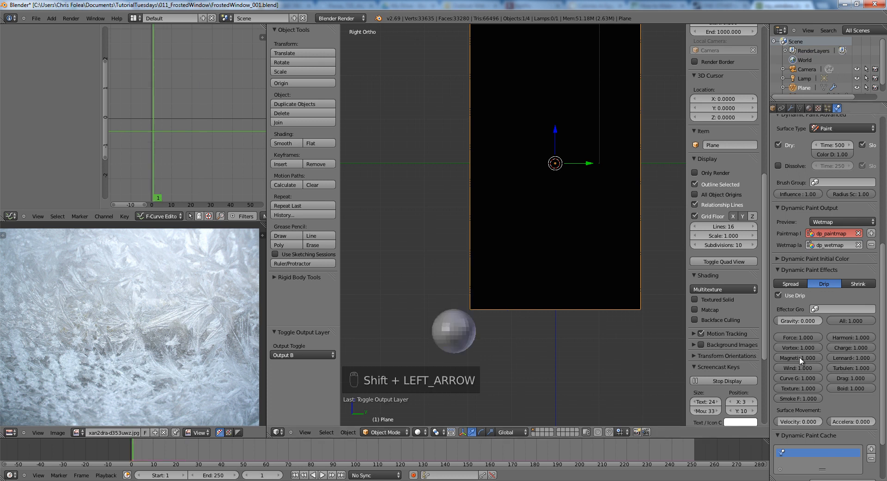
Step: Add an empty and move it beside the window plane, about -4.1 in Y and -0.94 in Z
ctrl+scroll(425, 185, up, 3)
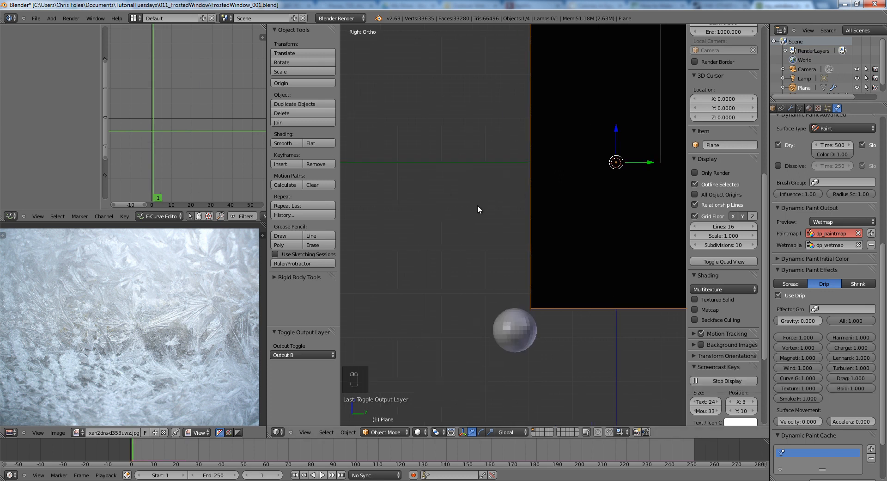
key(shift+a)
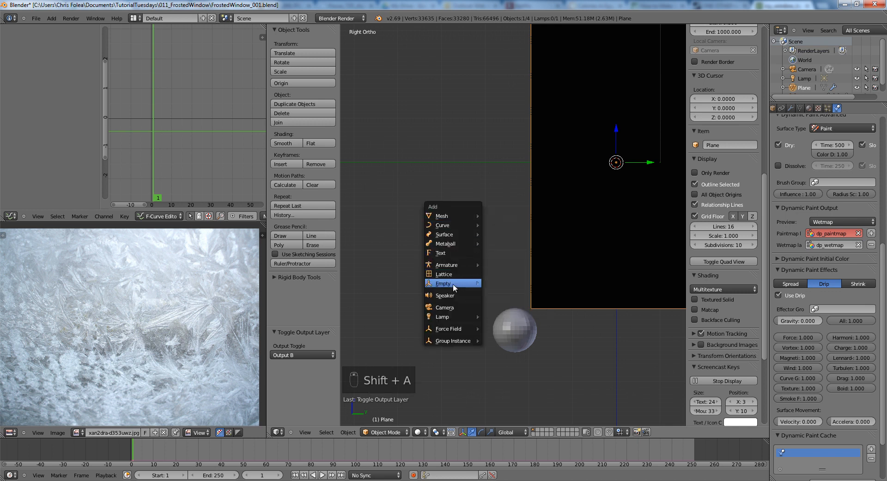
mouse_move(453, 283)
click(510, 283)
key(g)
click(419, 231)
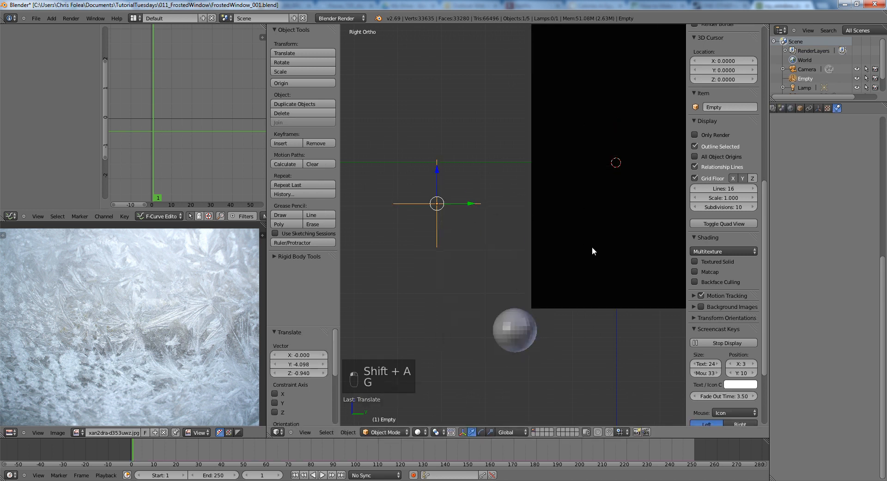
Step: Give the empty a Turbulence force field and play the animation to see its influence on the wetmap
click(800, 150)
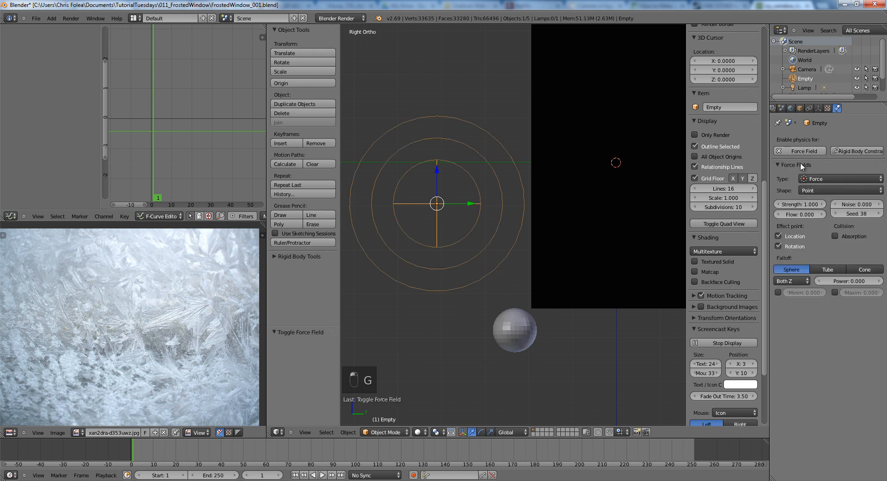
click(813, 179)
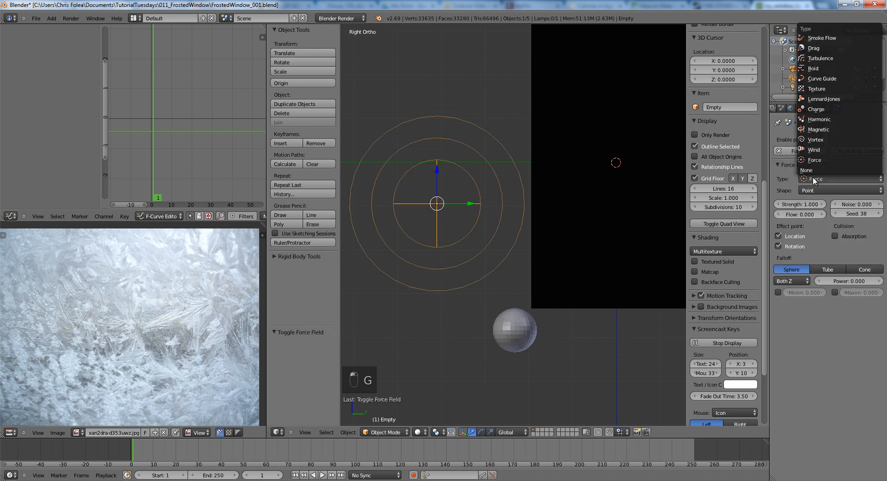
click(821, 58)
key(alt+a)
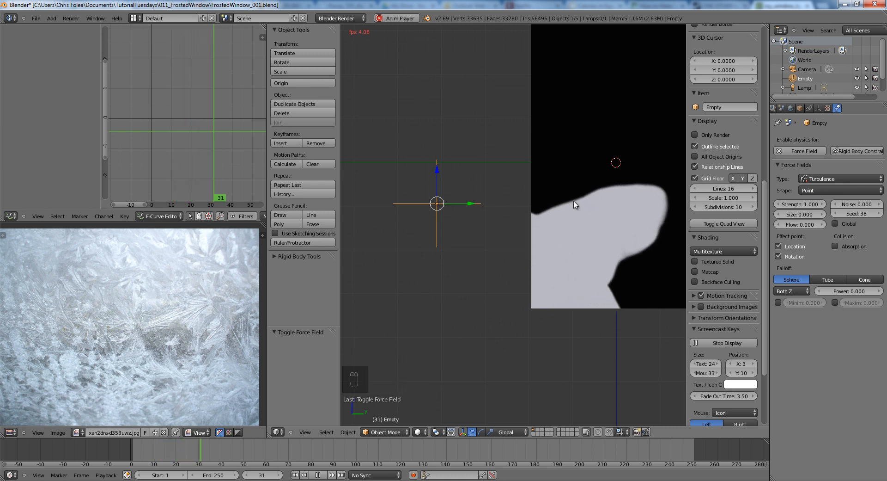
key(alt+a)
Step: Set the turbulence strength to 12 and replay the animation from frame 1
click(800, 204)
text(12)
key(Return)
key(shift+Left)
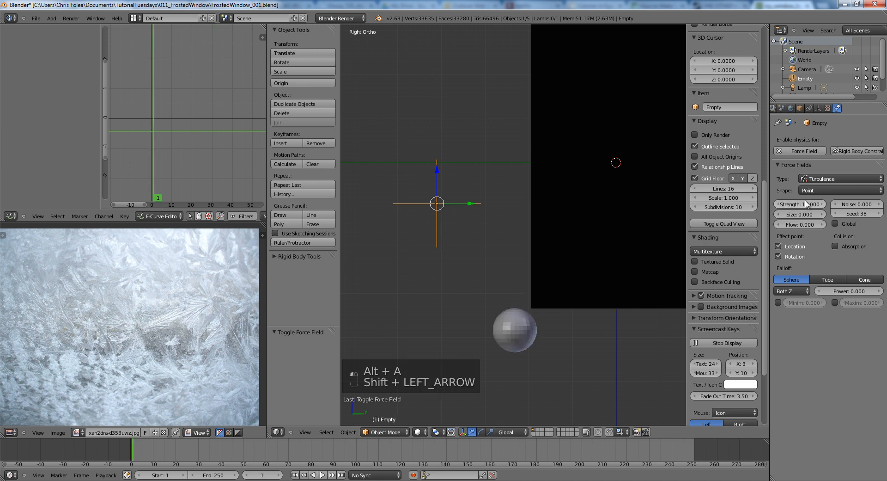
key(alt+a)
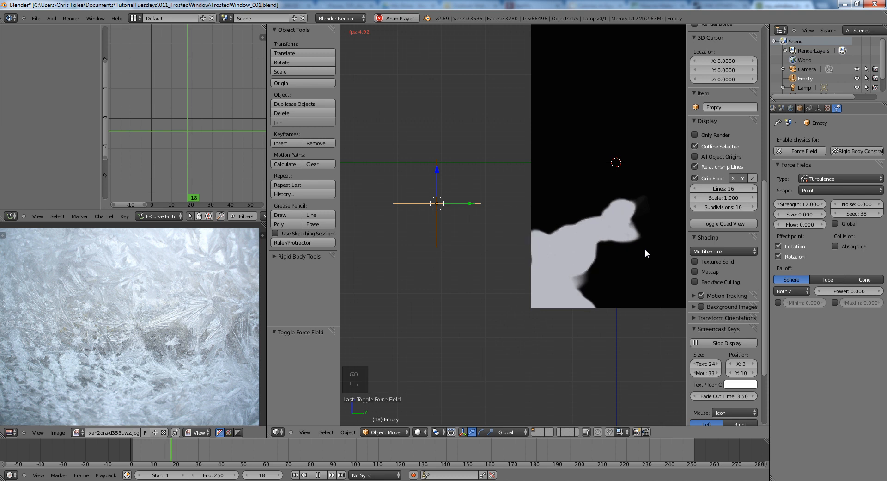
scroll(604, 250, down, 2)
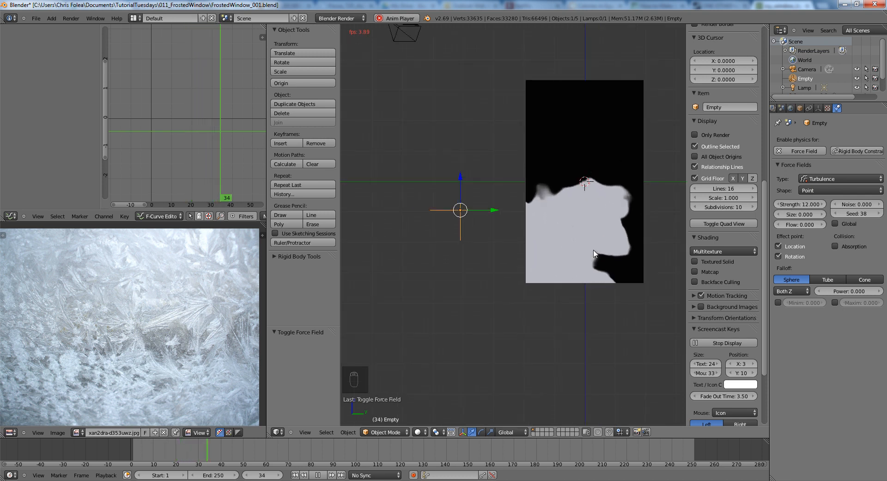
key(alt+a)
Step: Set the turbulence size to 0.5 and replay the animation from frame 1
click(802, 212)
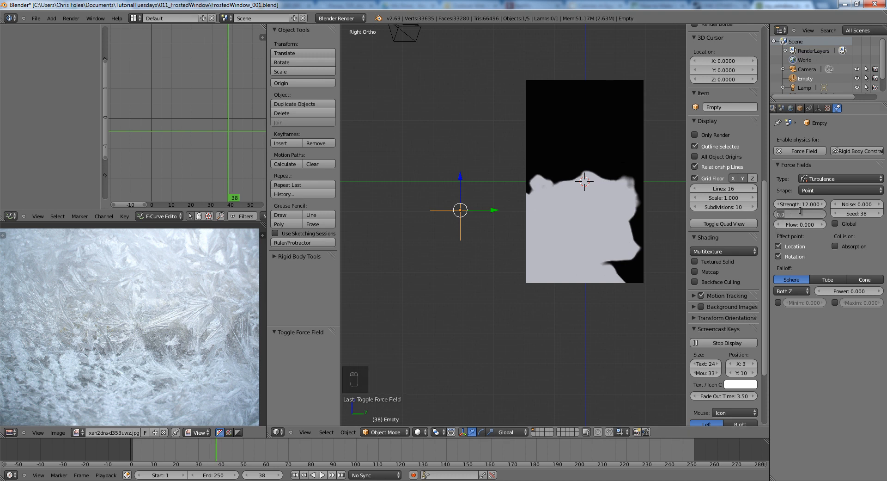
text(0.5)
key(Return)
key(shift+Left)
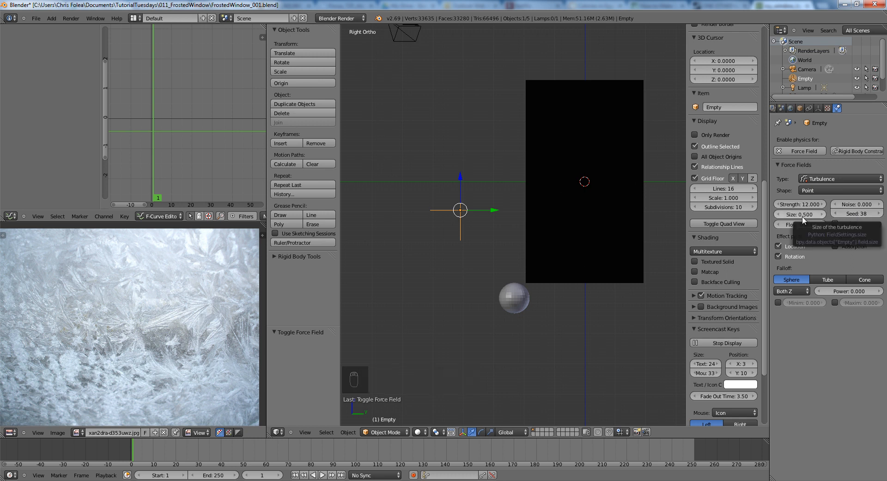
key(alt+a)
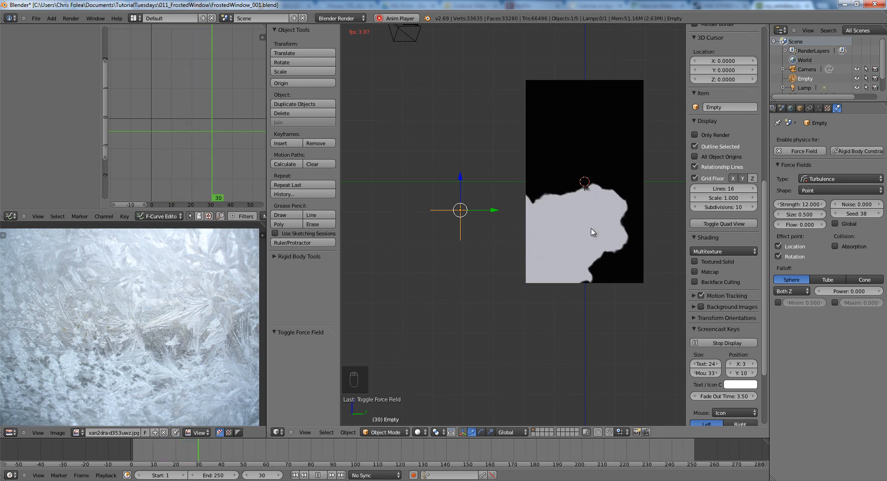
key(alt+a)
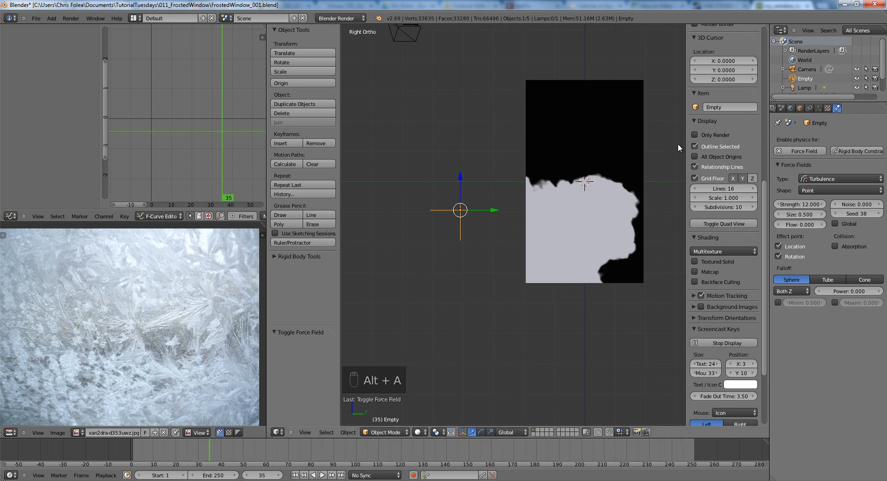
Step: Set the window plane's spread speed to 2, replay the animation from the start and return to frame 1
right_click(630, 144)
scroll(831, 390, down, 2)
scroll(825, 386, down, 6)
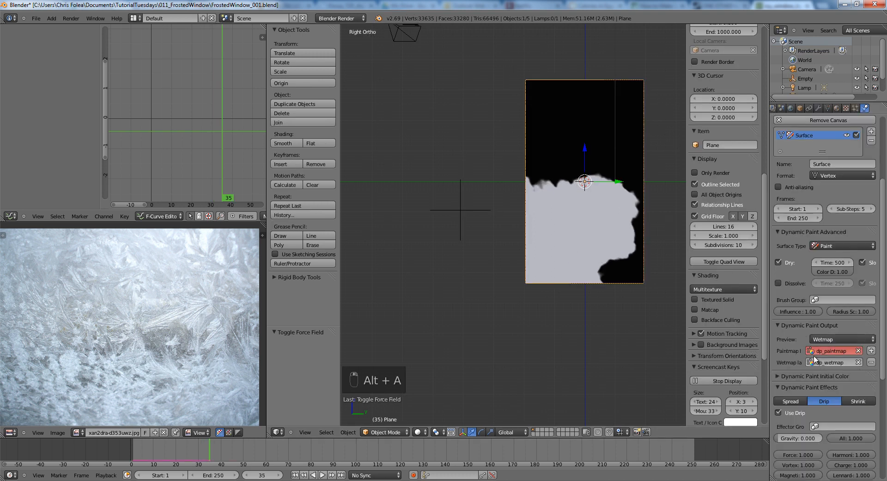
click(796, 348)
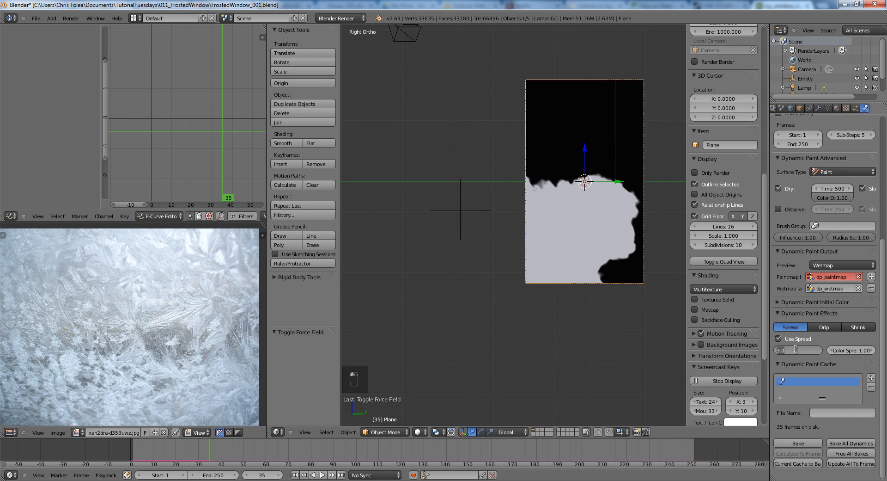
key(Escape)
key(shift+Left)
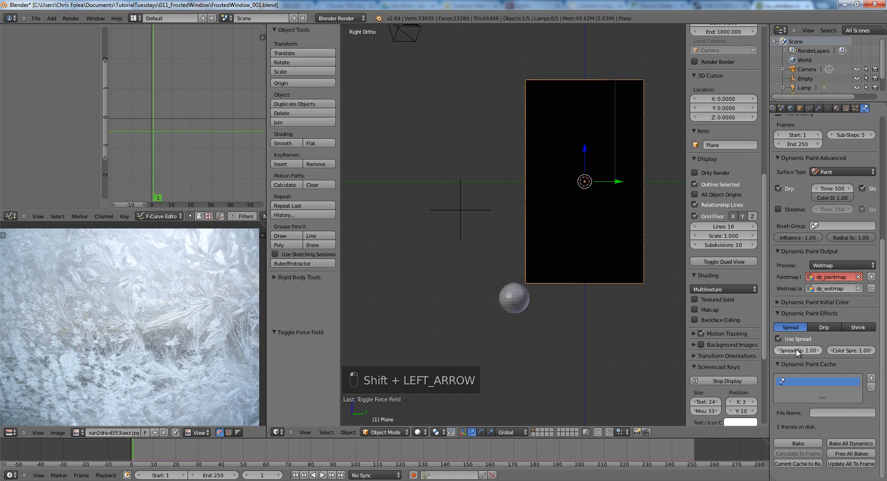
key(shift+Left)
key(alt+a)
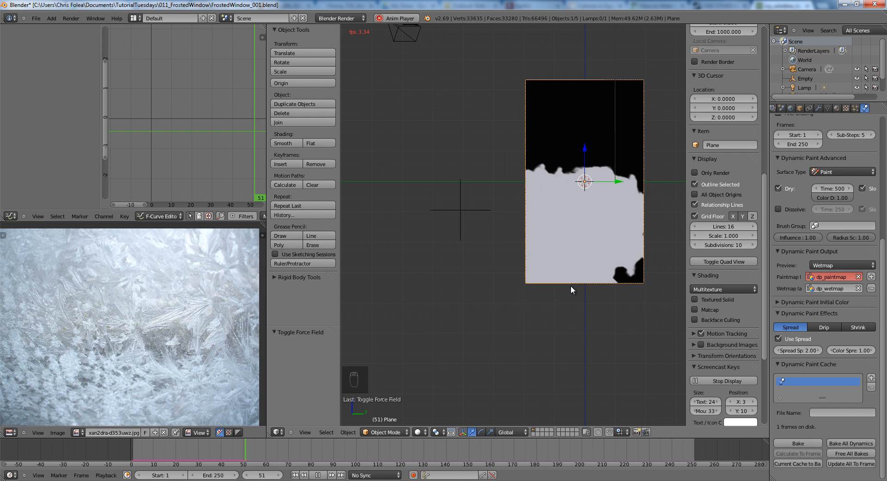
key(alt+a)
key(shift+Left)
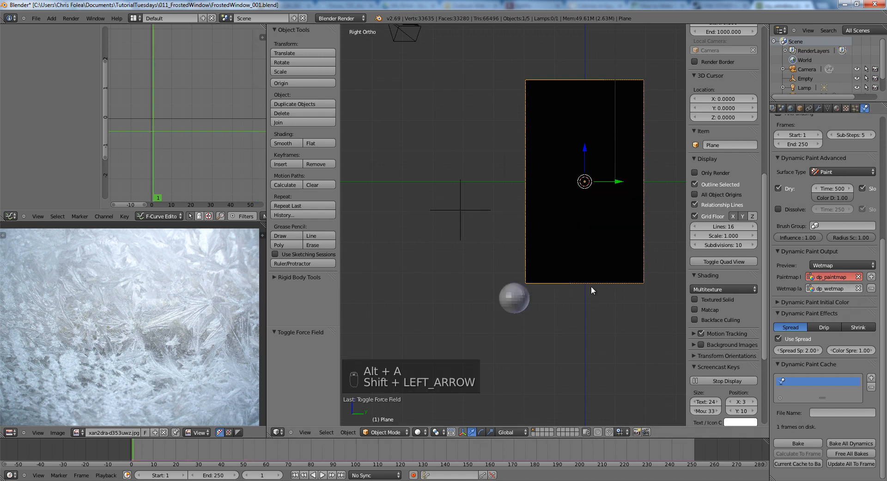
Step: Save the scene over the existing file FrostedWindow_001.blend
scroll(578, 292, down, 4)
scroll(571, 295, up, 4)
scroll(821, 307, up, 2)
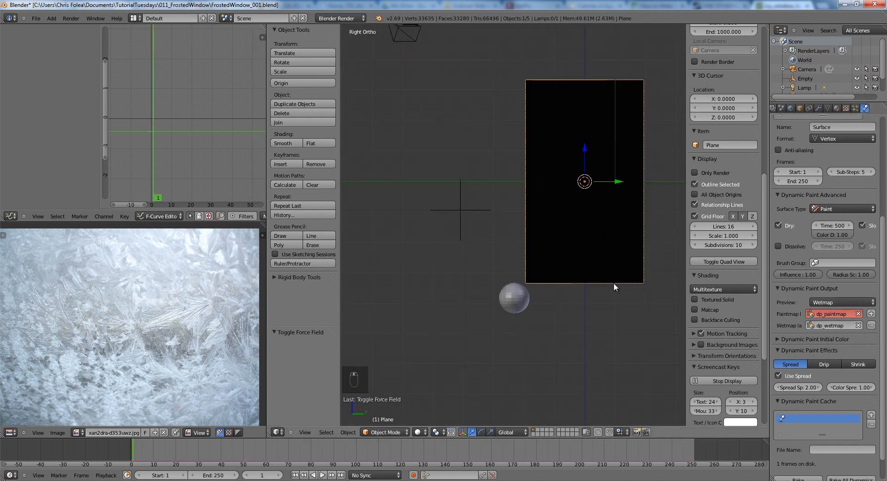
key(ctrl+s)
click(593, 282)
shift+middle_drag(662, 303, 603, 313)
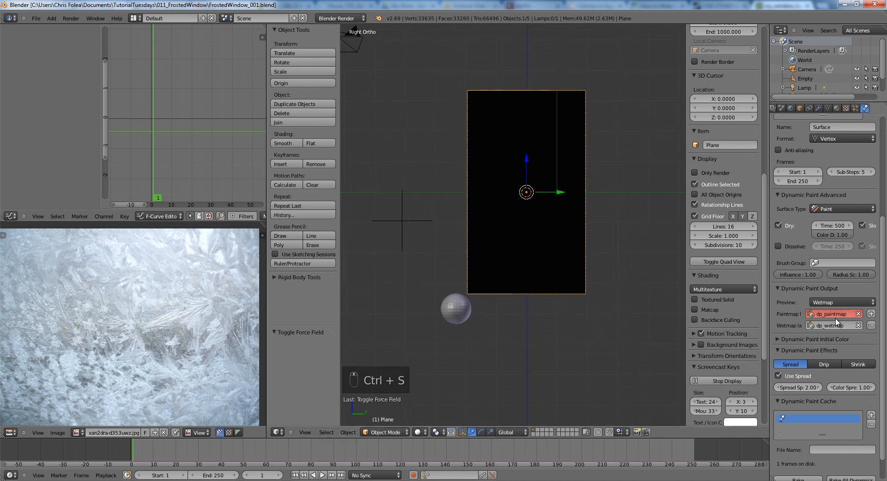
Step: Review the plane's Dynamic Paint canvas settings and compare its Spread, Drip and Shrink effect options
scroll(837, 389, down, 2)
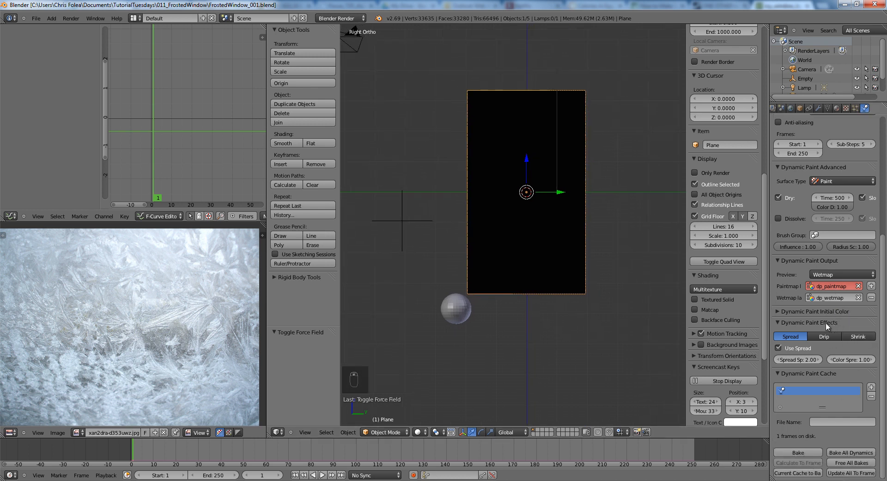
click(828, 338)
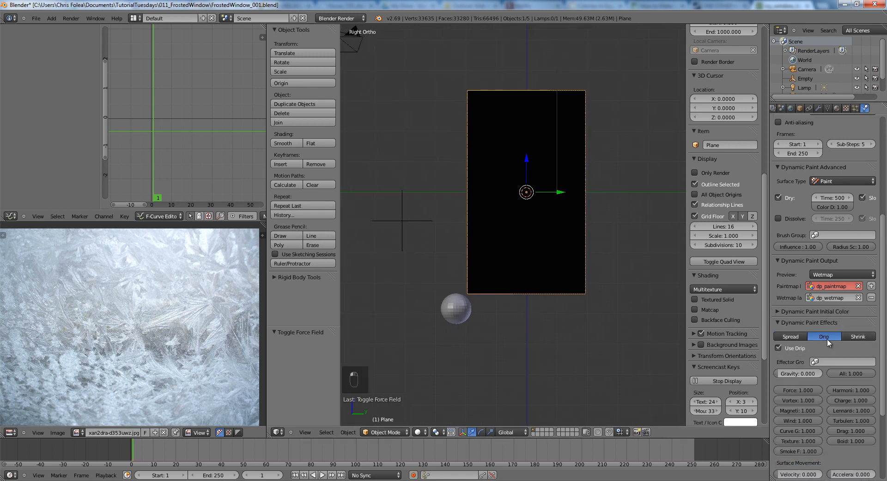
scroll(827, 338, down, 6)
scroll(828, 349, up, 8)
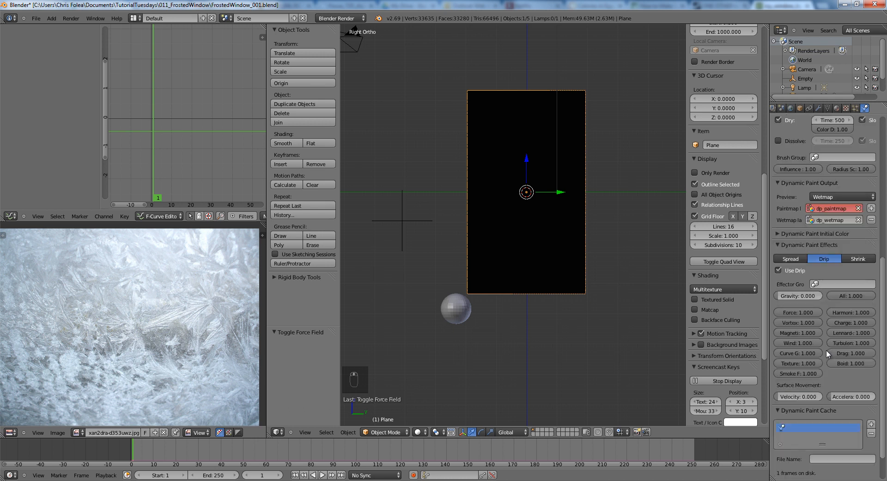
scroll(821, 353, up, 7)
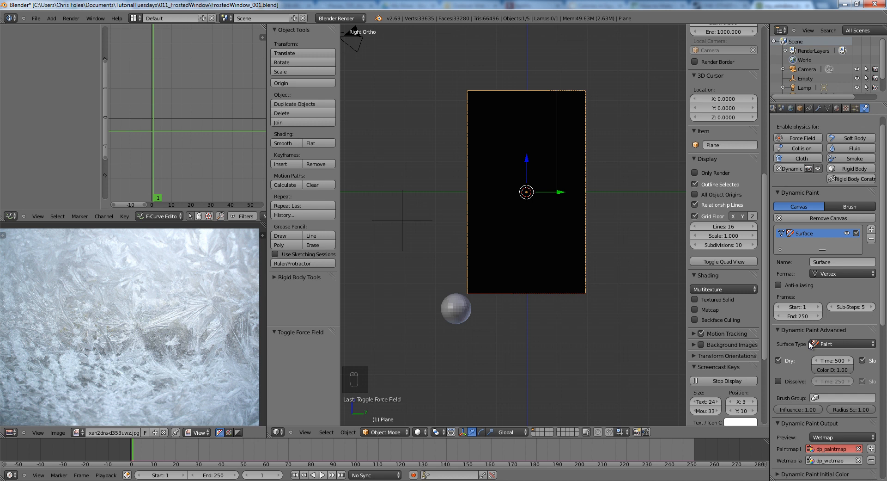
scroll(822, 338, up, 1)
scroll(822, 337, down, 7)
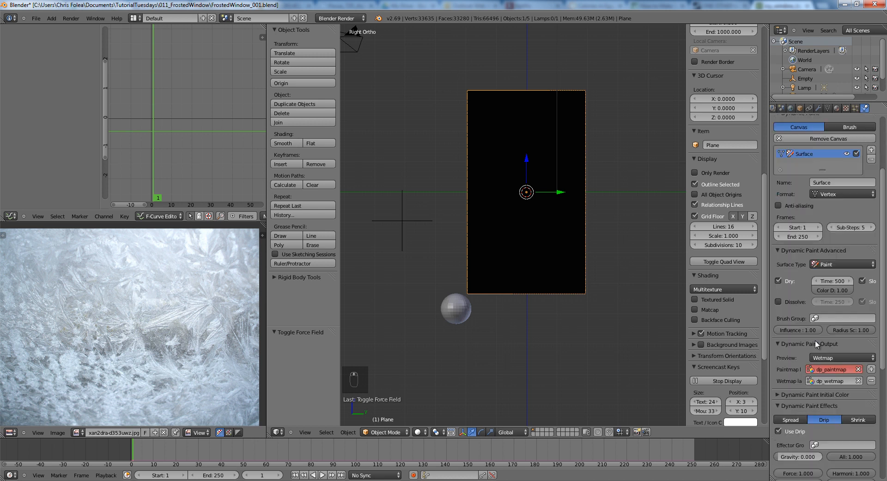
scroll(822, 360, down, 5)
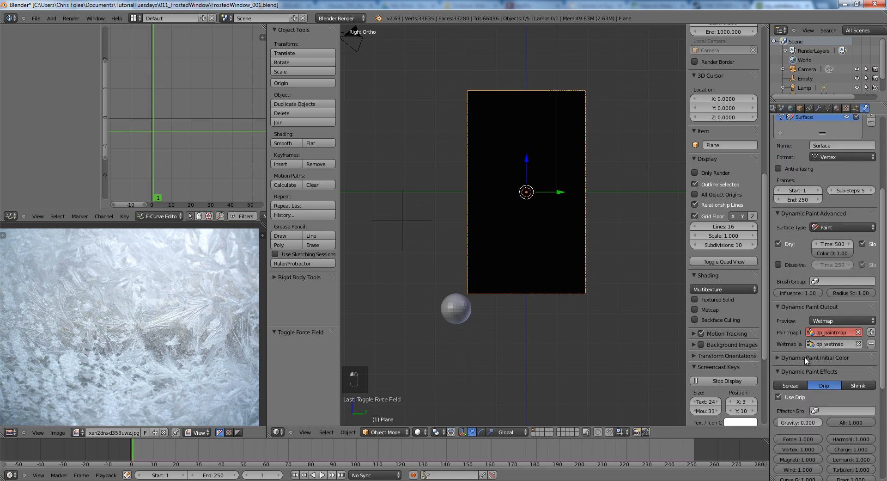
scroll(797, 359, down, 4)
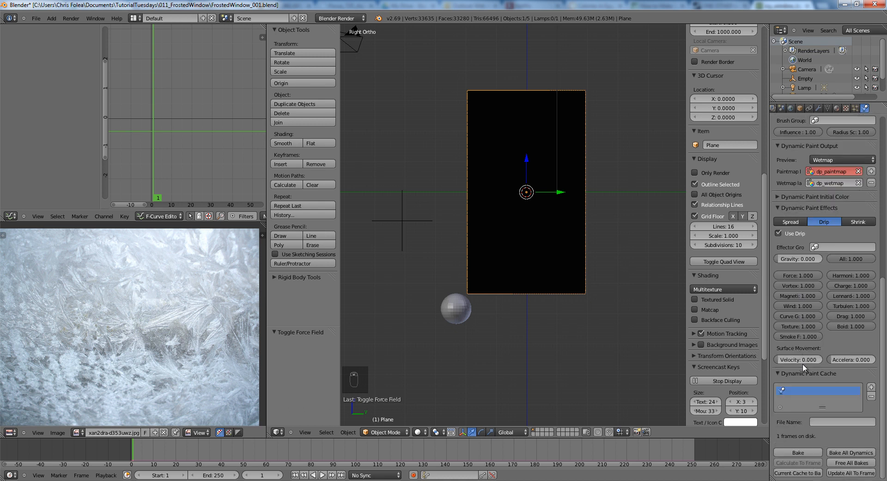
click(858, 222)
click(830, 221)
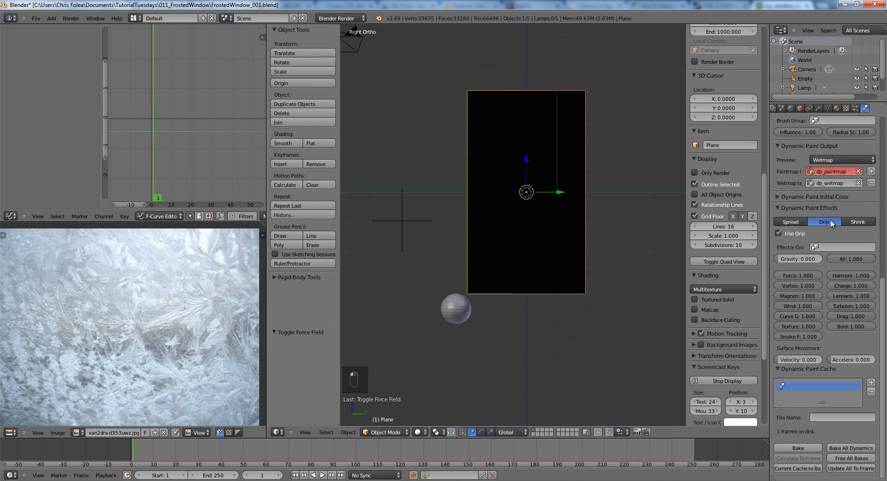
click(797, 222)
click(814, 220)
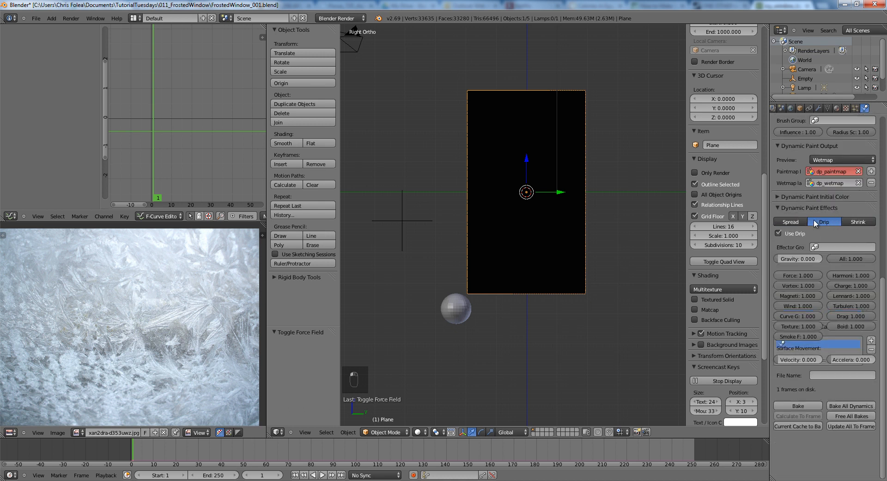
scroll(758, 267, up, 2)
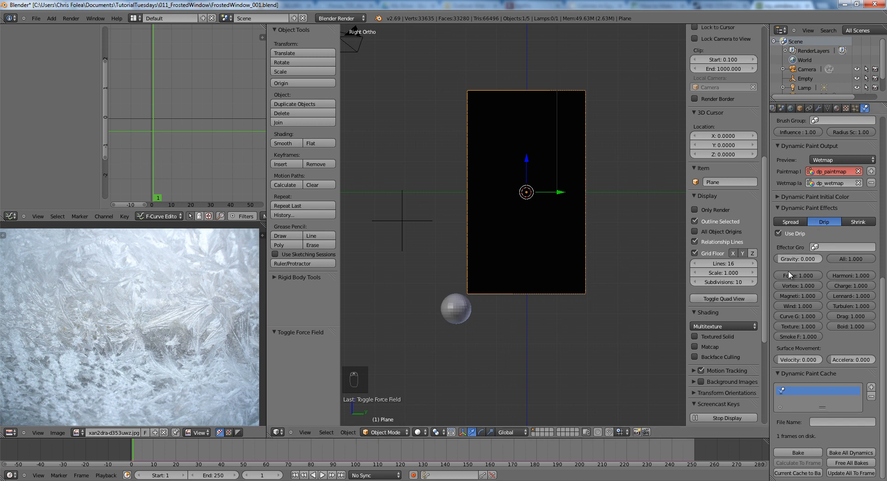
scroll(788, 271, up, 13)
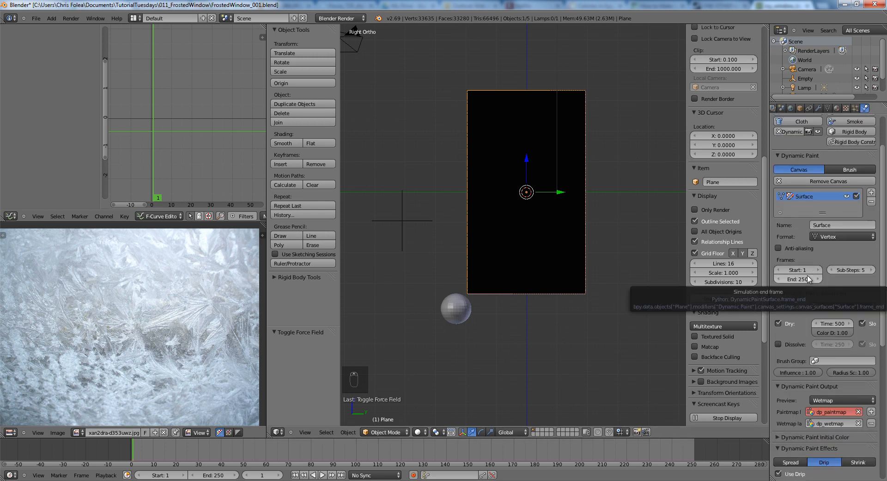
scroll(806, 277, up, 3)
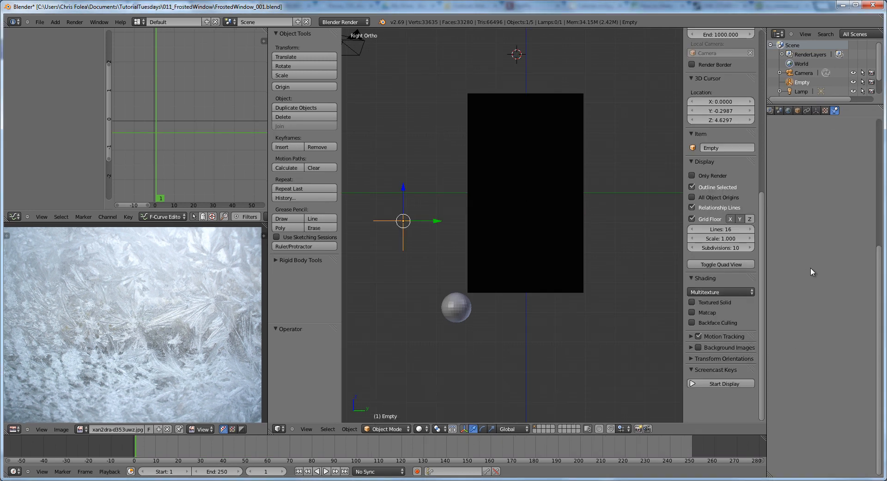
double_click(520, 8)
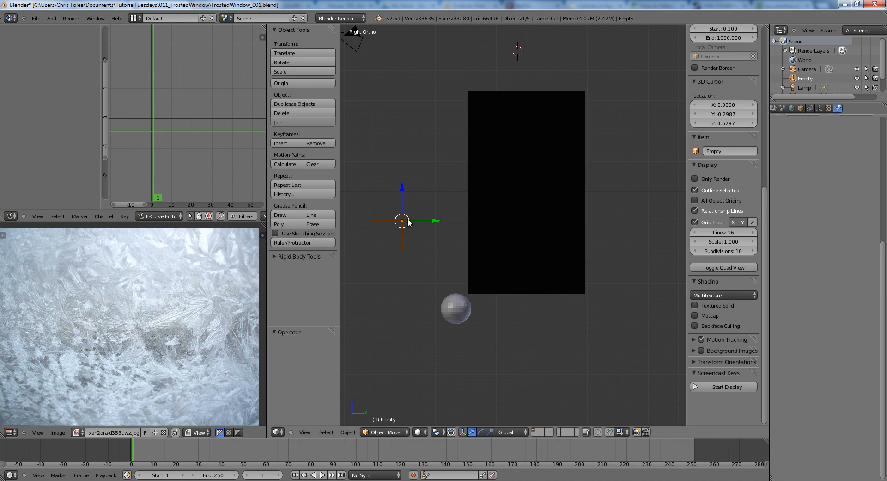
Step: Raise the turbulence empty about 1.66 units and place a duplicate about 2.78 units below it along Z
drag(408, 221, 412, 173)
key(shift+d)
key(y)
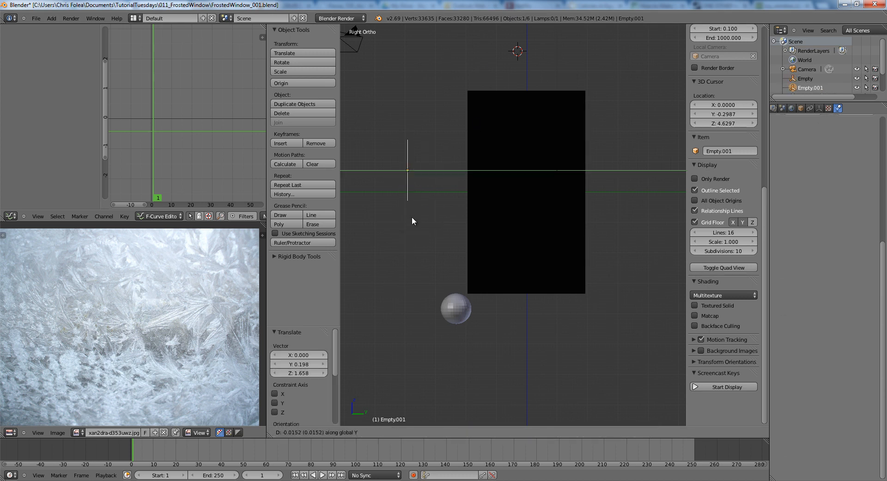
right_click(421, 225)
key(g)
key(z)
click(403, 288)
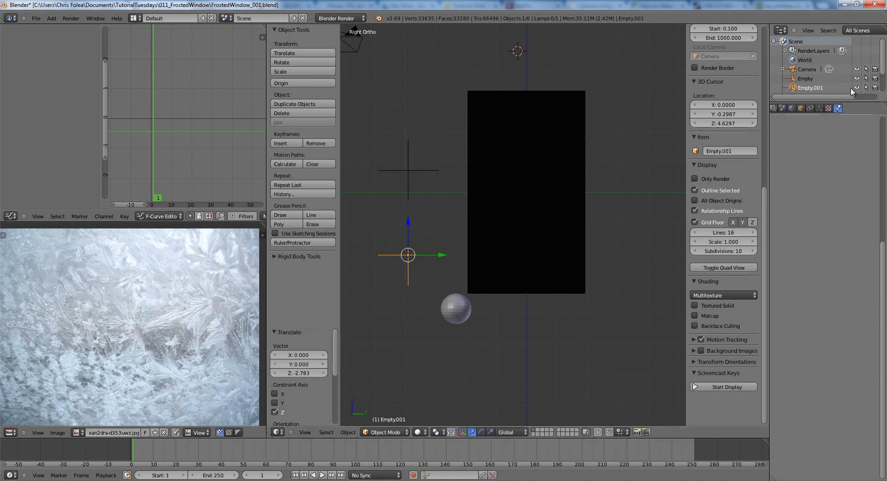
Step: Change the duplicated empty's force field type to Texture and play the animation to preview the spread
click(829, 108)
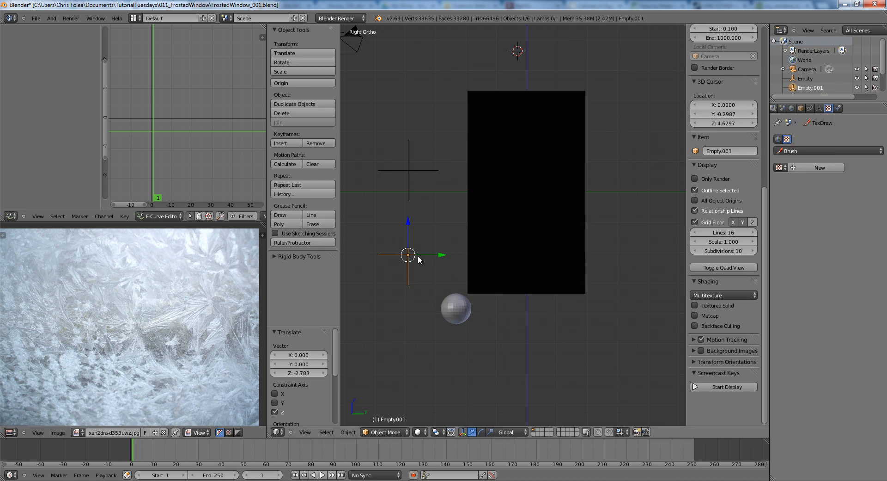
click(839, 108)
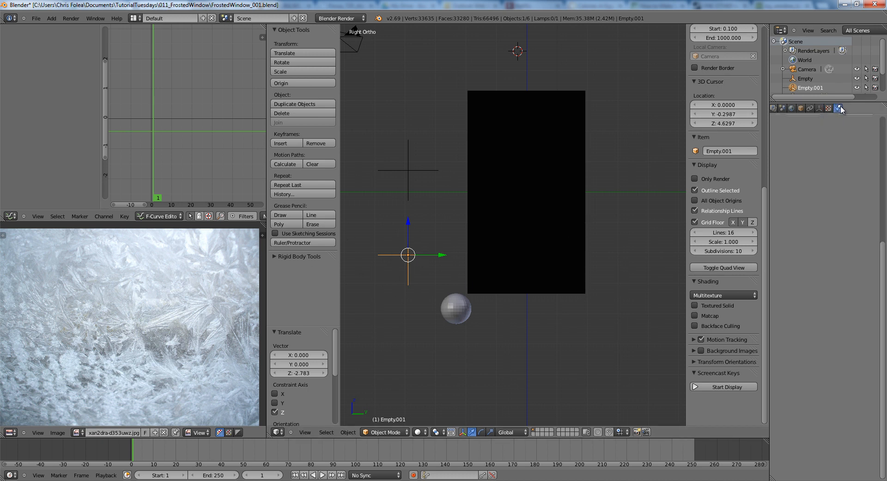
scroll(843, 374, up, 1)
click(836, 178)
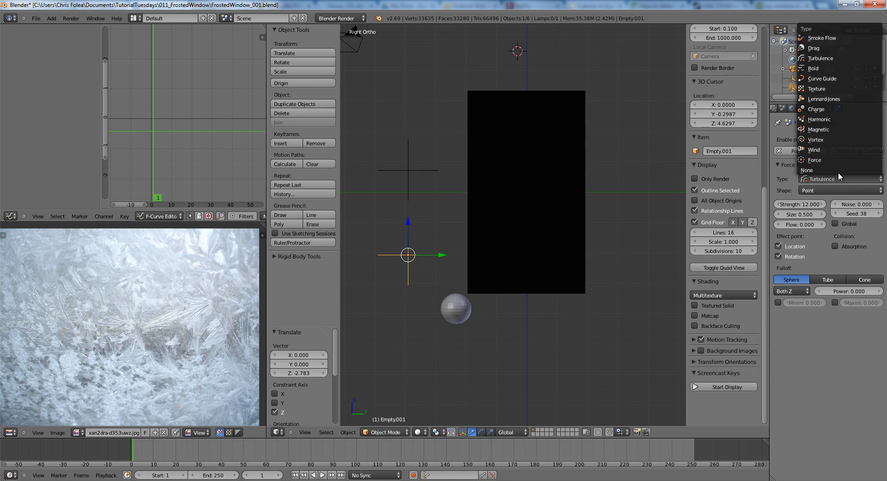
click(817, 89)
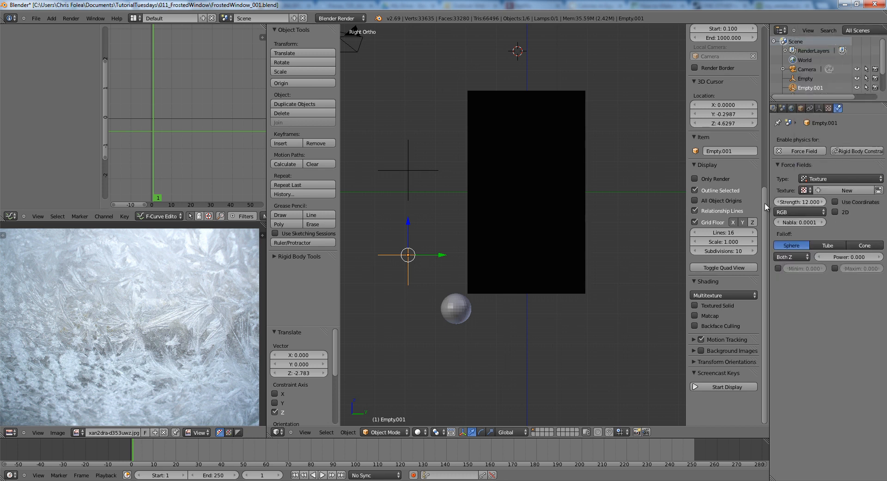
key(alt+a)
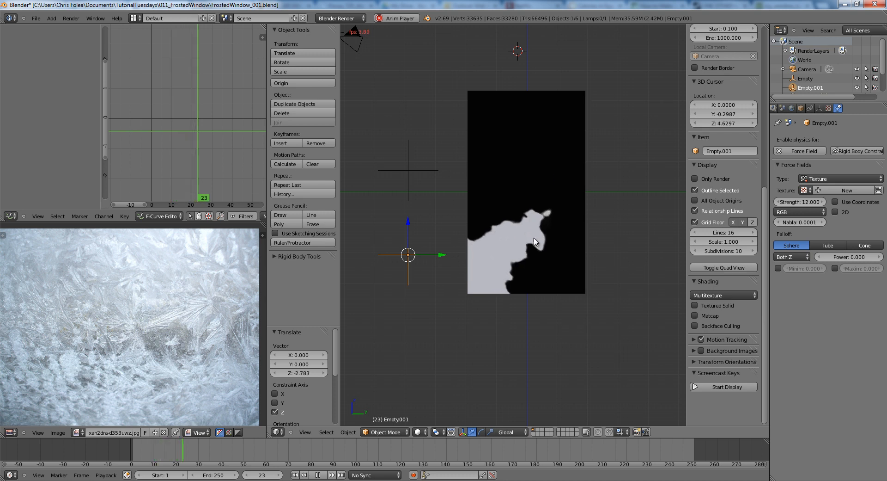
key(alt+a)
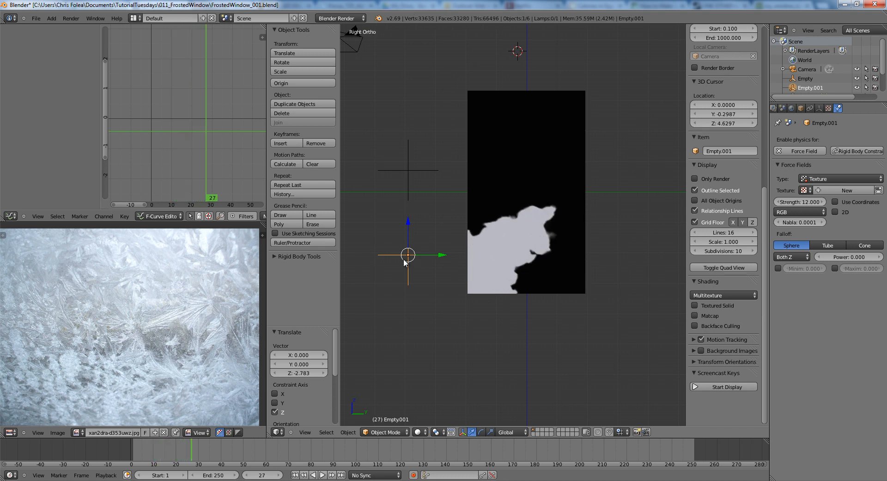
Step: Switch the scene's render engine to Cycles Render
click(829, 109)
click(341, 18)
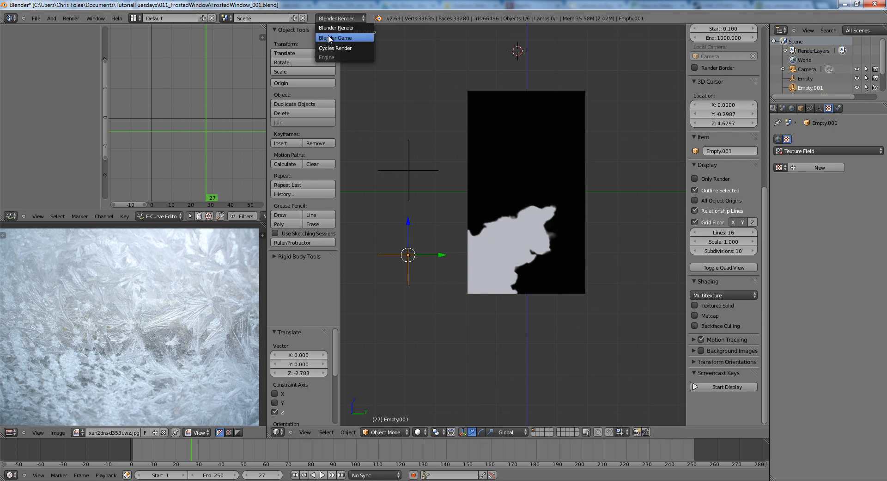
click(331, 48)
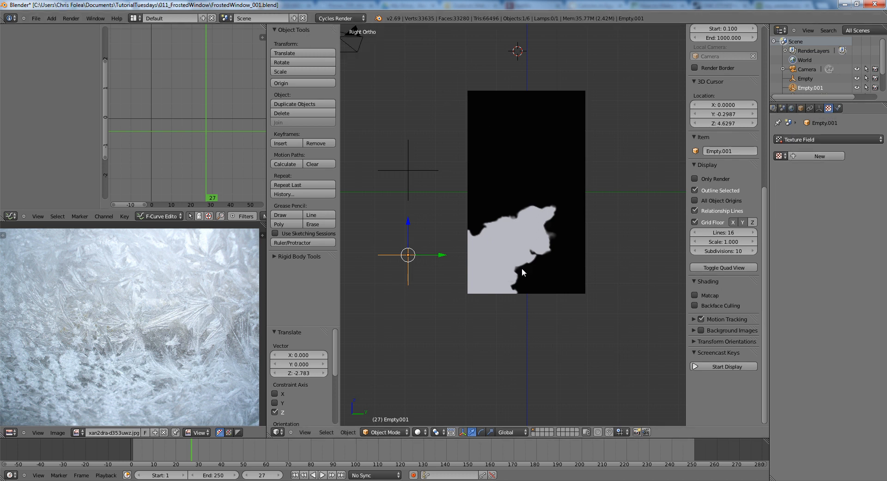
Step: Create a new texture for the lower empty's texture force field and play the animation
click(838, 108)
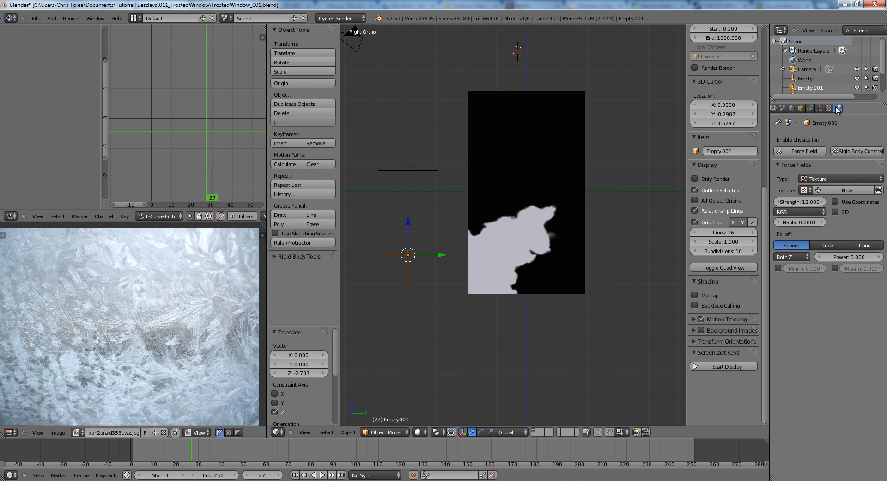
click(841, 190)
key(alt+a)
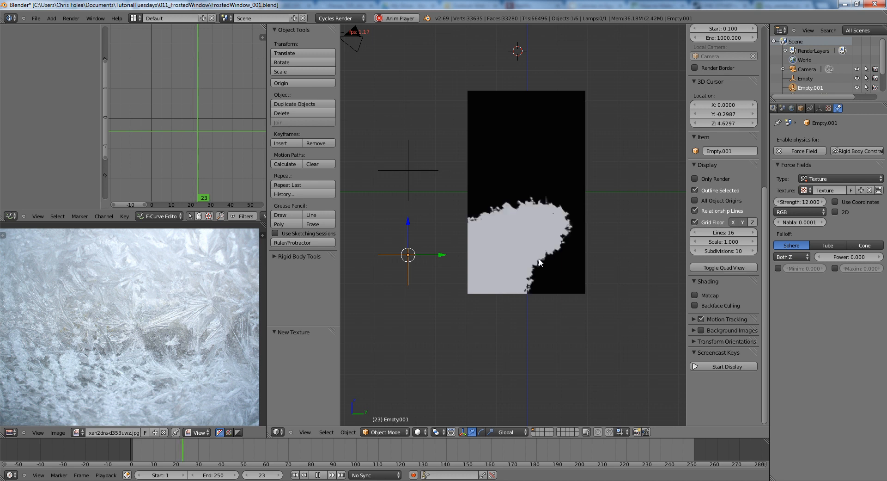
key(alt+a)
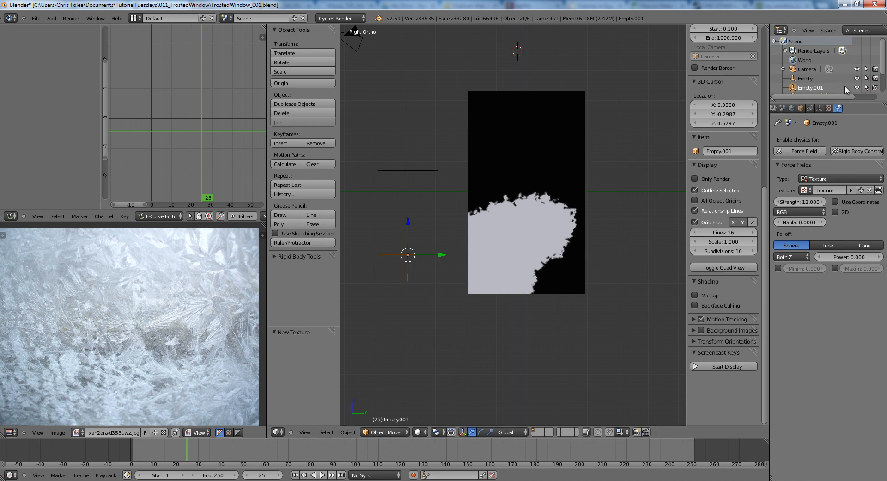
Step: Set the force field's Clouds texture to size 0.6 and depth 5, and replay the animation from frame 1
click(829, 108)
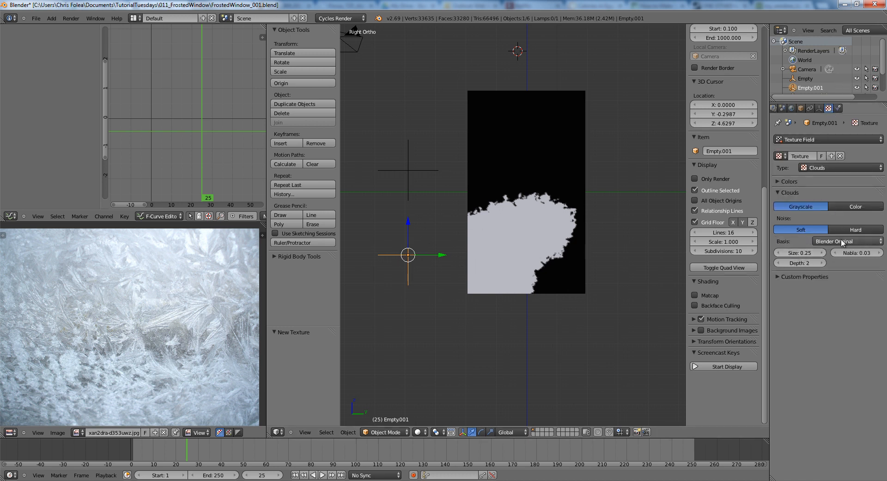
click(801, 253)
text(0.6)
key(Return)
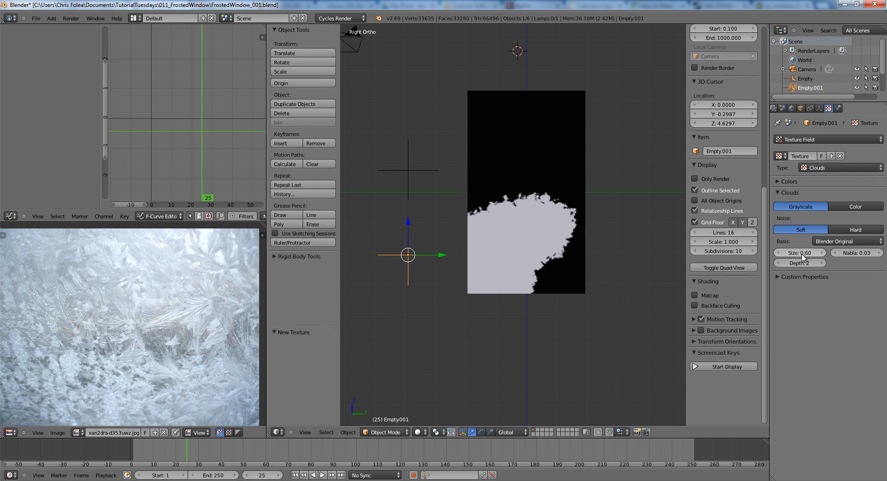
key(shift+Left)
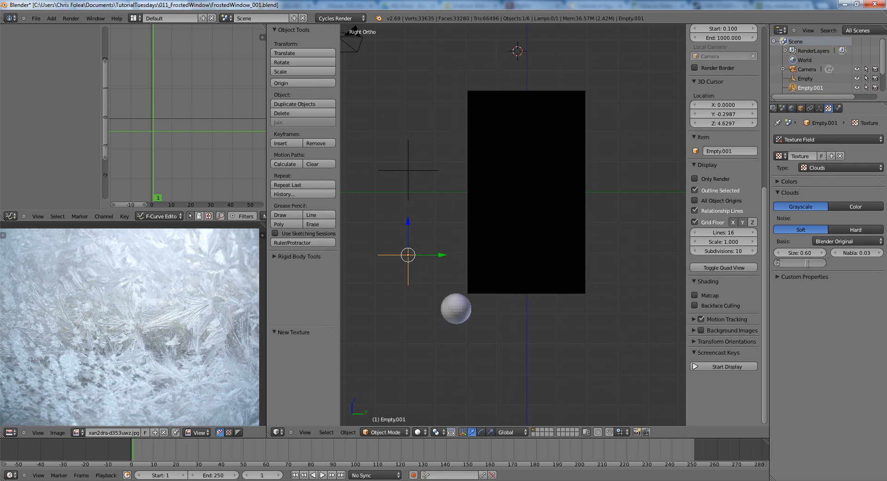
text(5)
key(Return)
key(alt+a)
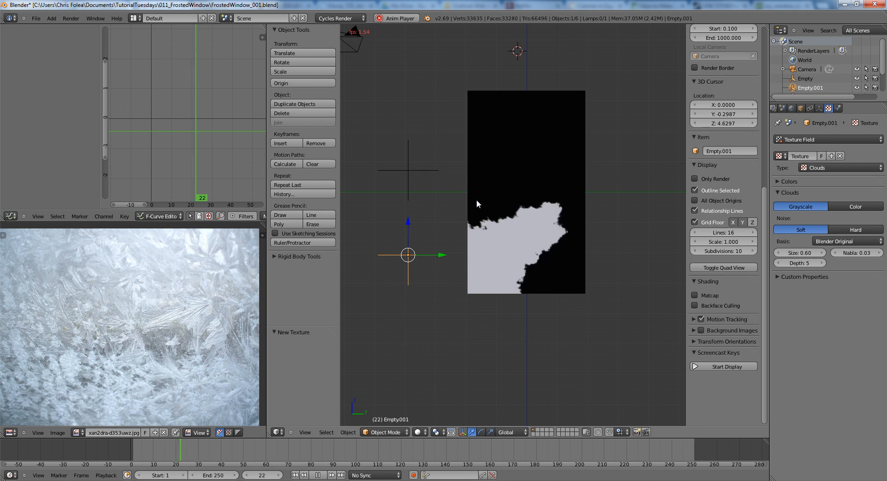
Step: Set the upper empty's turbulence strength to 30, replay the animation from the start and return to frame 1
right_click(415, 169)
key(alt+a)
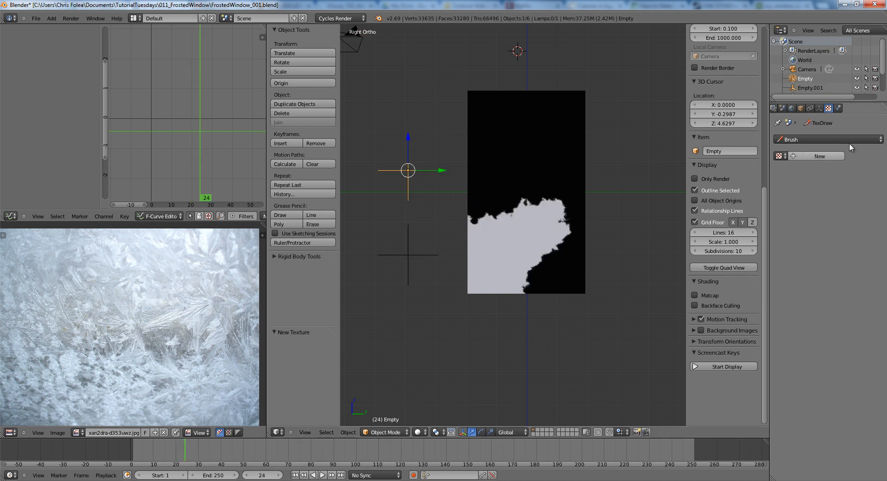
click(836, 109)
click(804, 203)
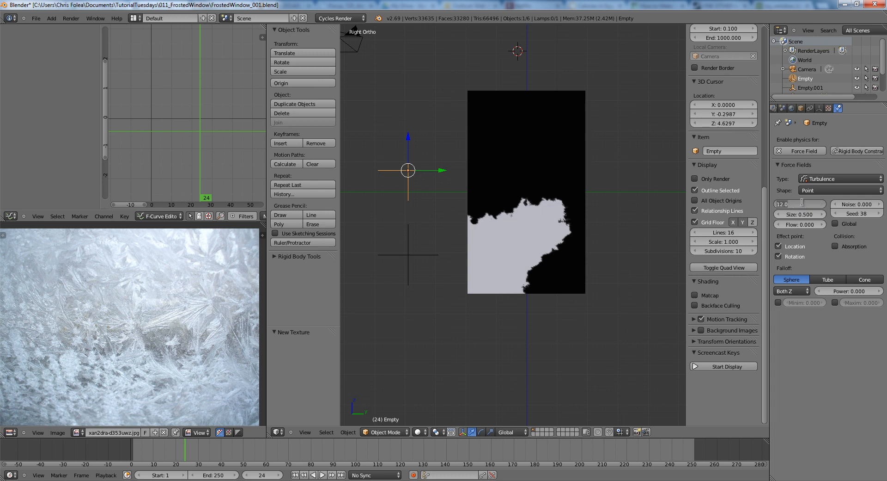
text(30)
key(Return)
key(shift+Left)
key(alt+a)
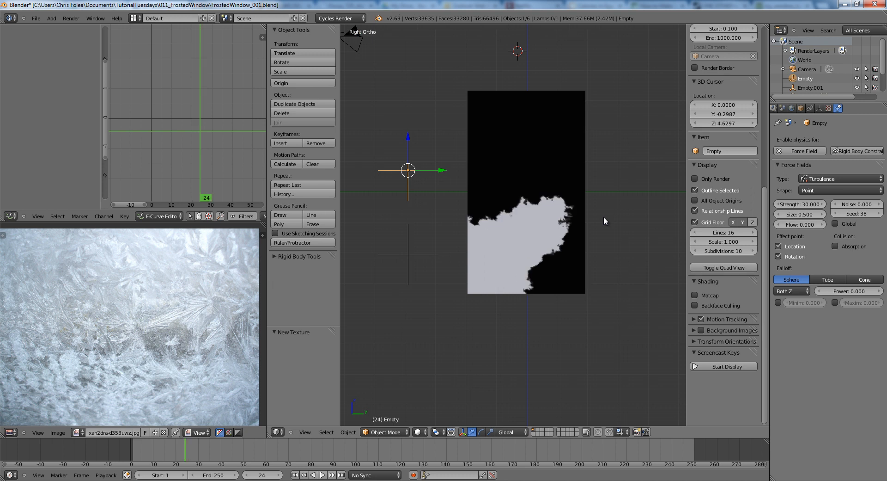
key(Escape)
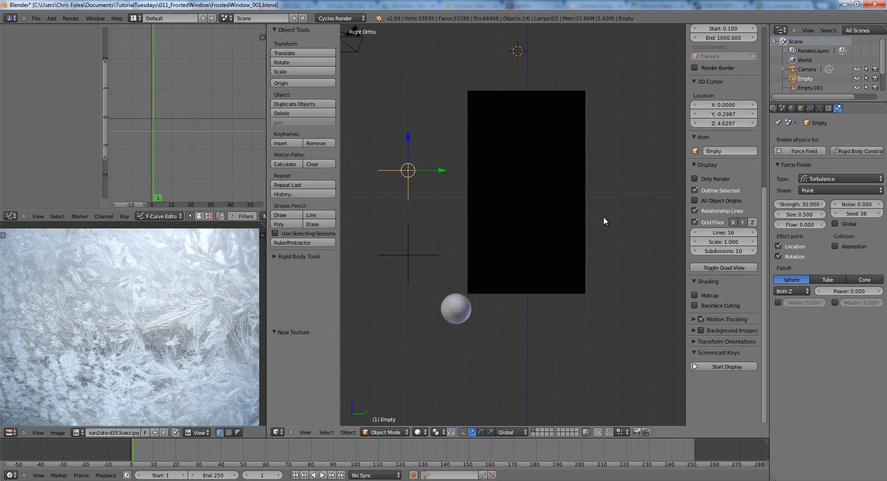
Step: Bake the window plane's Dynamic Paint cache
right_click(494, 128)
scroll(825, 257, down, 5)
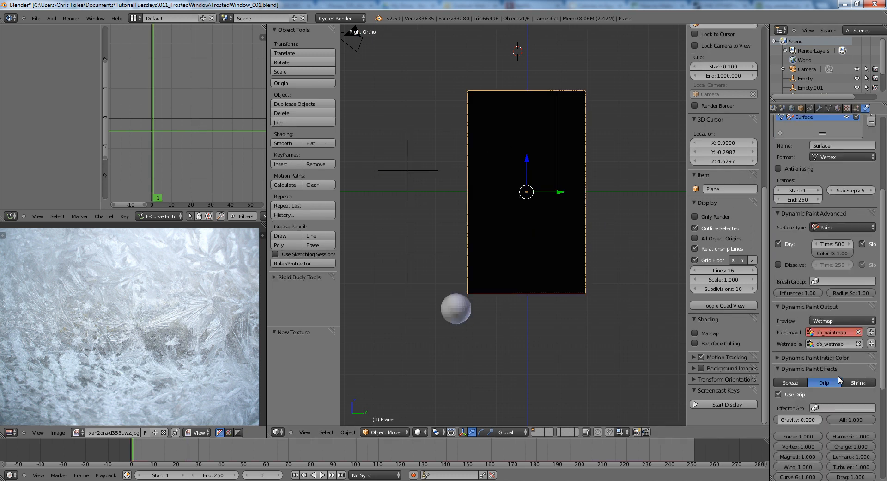
scroll(823, 380, down, 3)
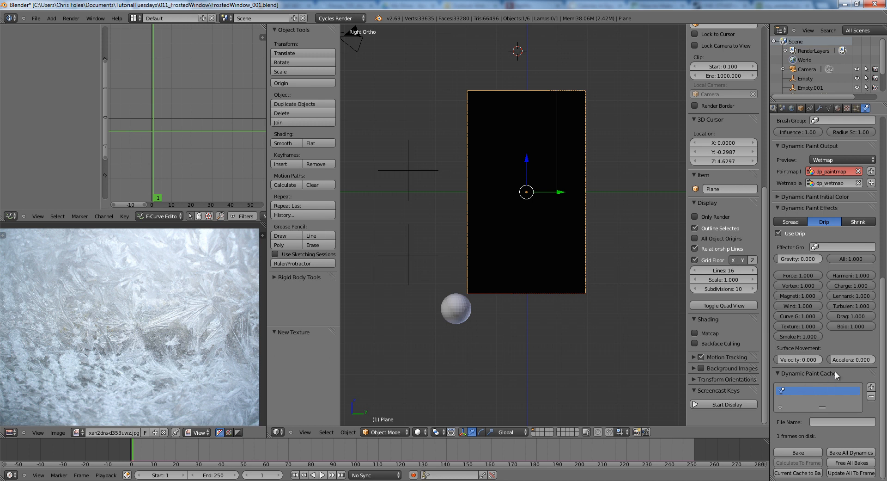
click(795, 452)
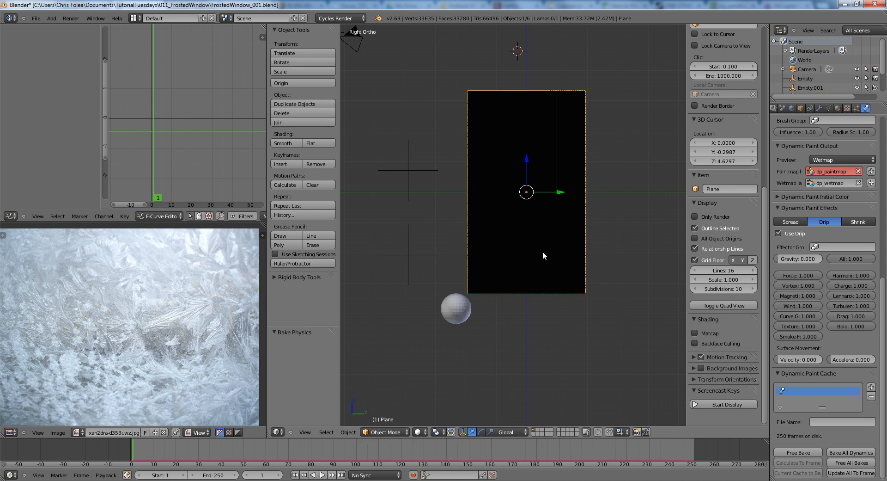
Step: Play the baked wetmap animation from the early frames several times to check how it spreads
mouse_move(139, 449)
mouse_down()
mouse_move(367, 452)
mouse_move(152, 453)
mouse_up()
key(alt+a)
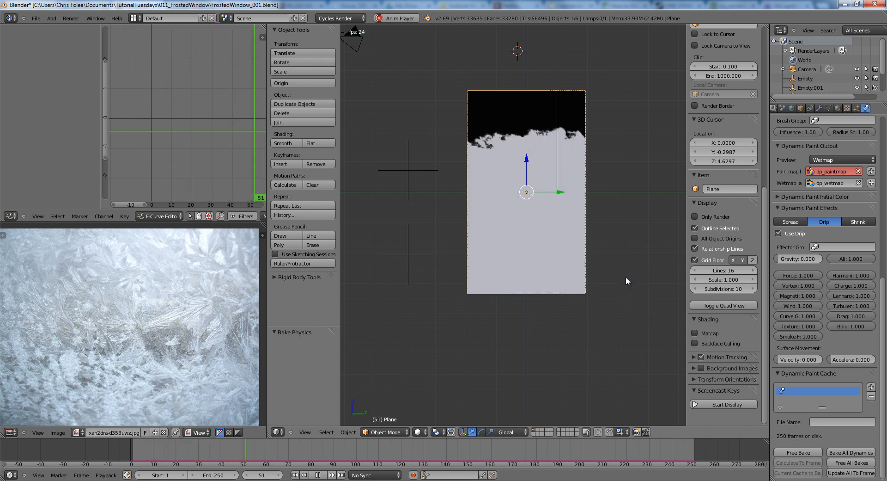
key(alt+a)
click(140, 456)
key(alt+a)
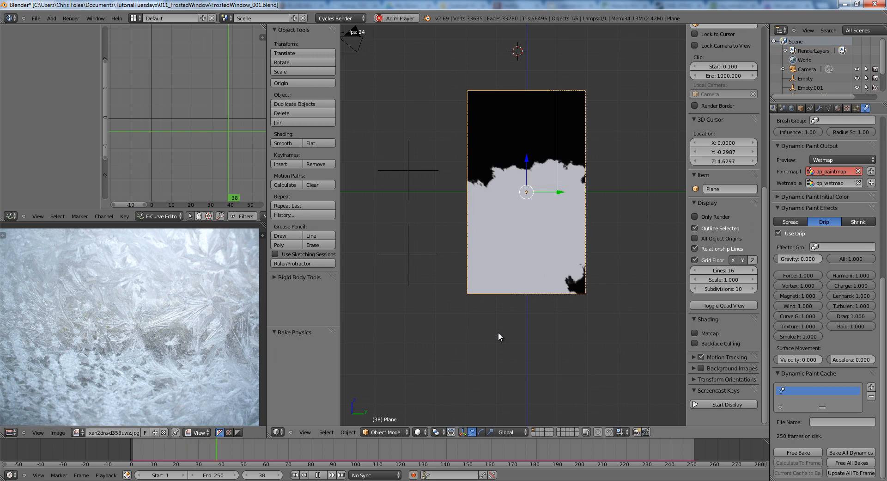
key(shift+Left)
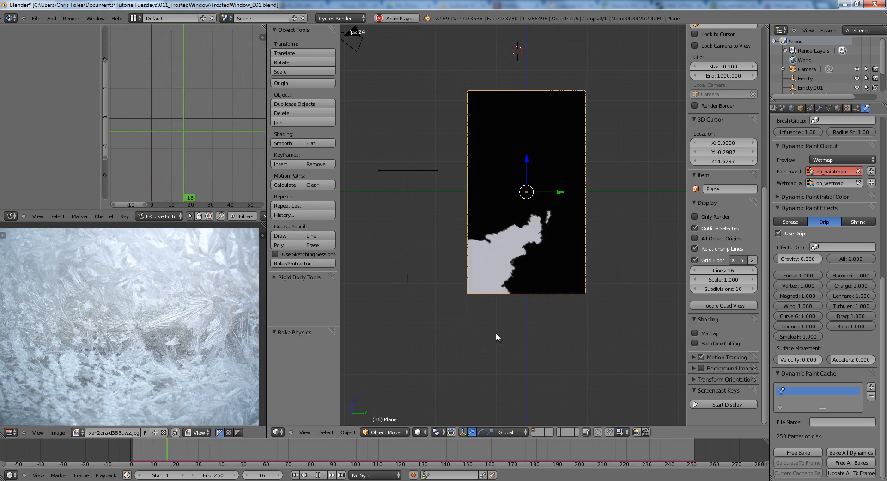
key(alt+a)
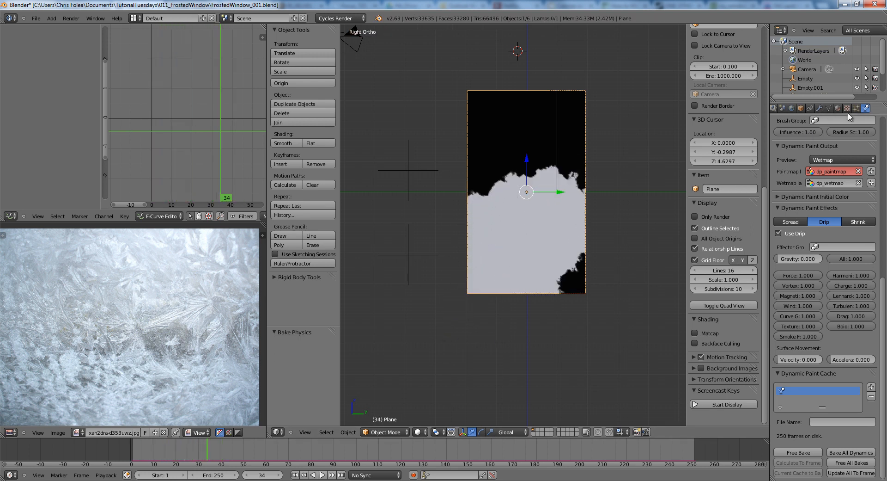
middle_drag(828, 170, 803, 314)
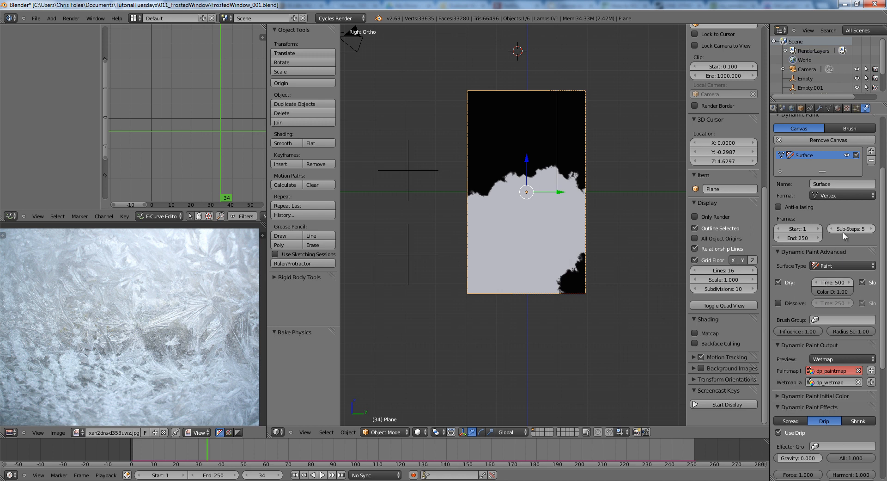
scroll(842, 232, down, 7)
scroll(840, 240, down, 1)
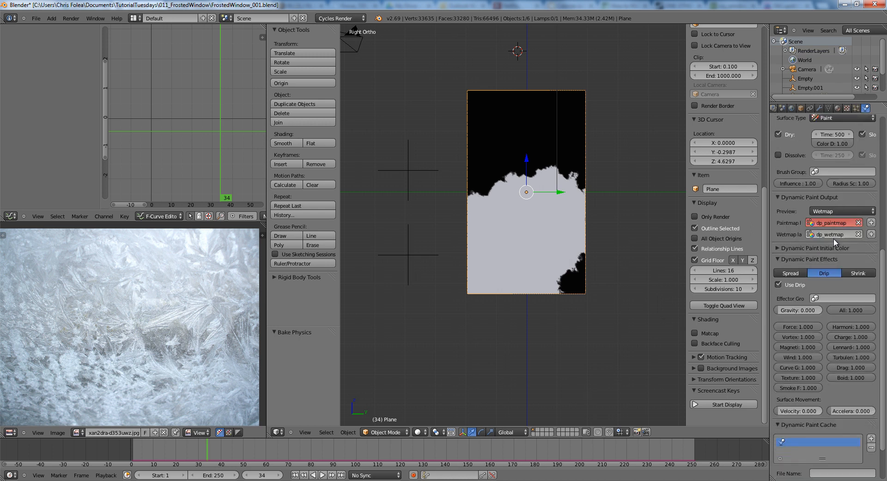
scroll(835, 237, down, 3)
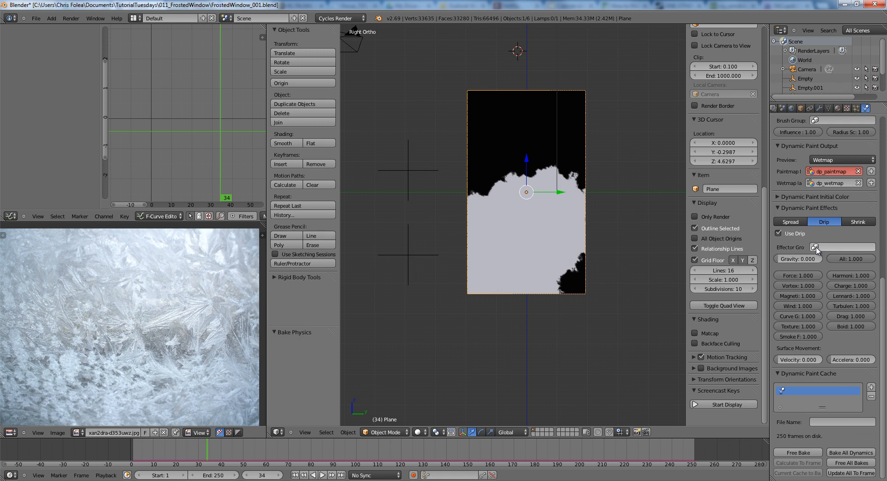
Step: Replay the wetmap animation briefly and set the current frame to 22
scroll(786, 250, up, 1)
scroll(796, 262, up, 6)
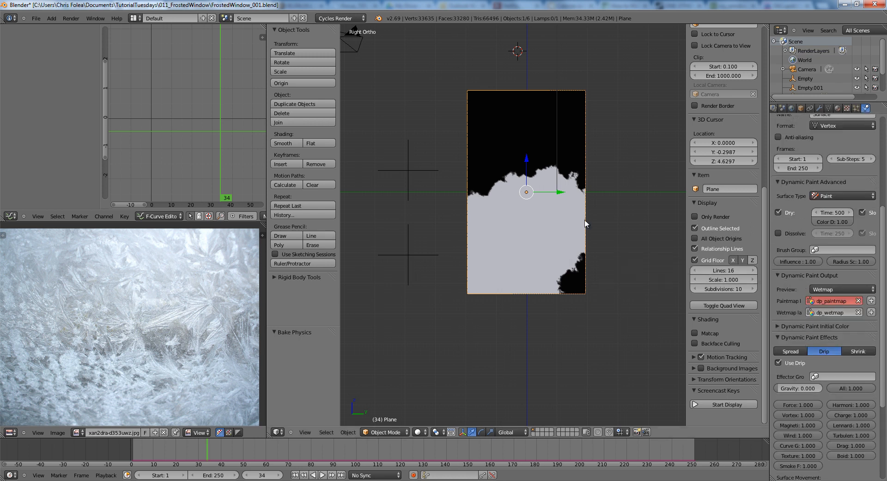
key(shift+Left)
key(alt+a)
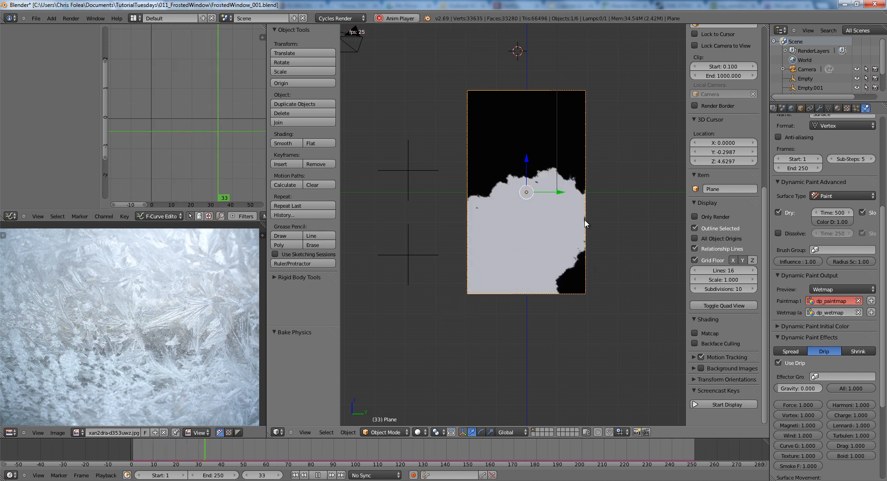
key(alt+a)
drag(217, 448, 179, 450)
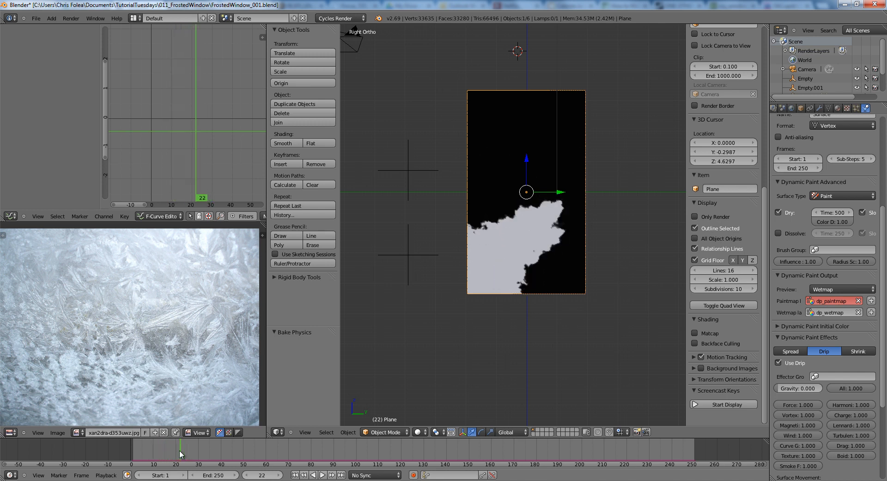
Step: Add a UV sphere and lower it about 4.6 units along Z to the window's height
middle_drag(499, 231, 514, 223)
key(shift+a)
mouse_move(512, 219)
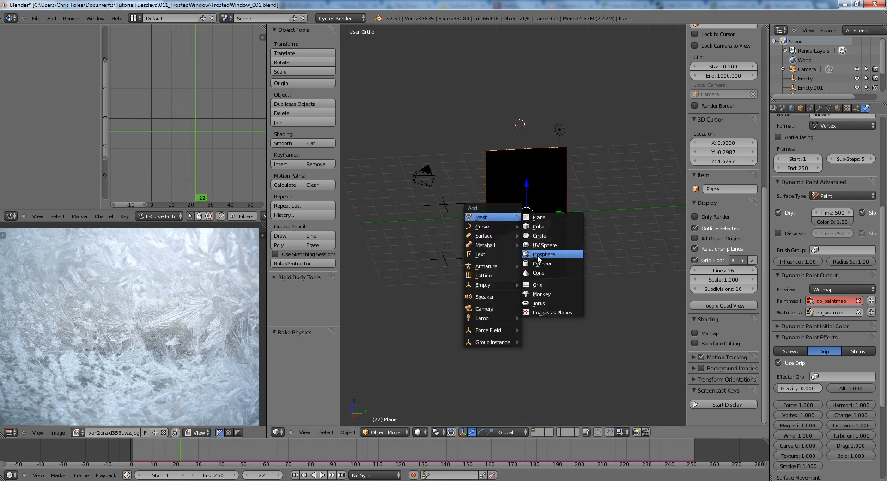
click(534, 243)
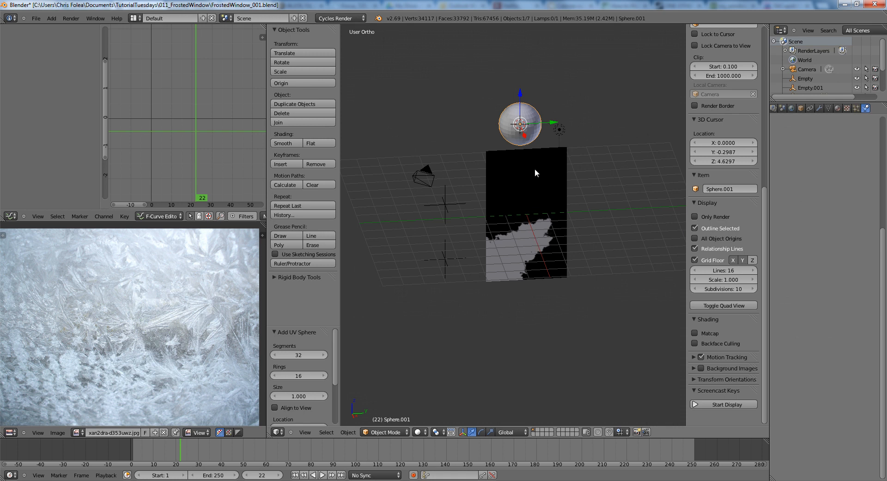
key(KP_3)
key(z)
key(g)
key(z)
click(539, 250)
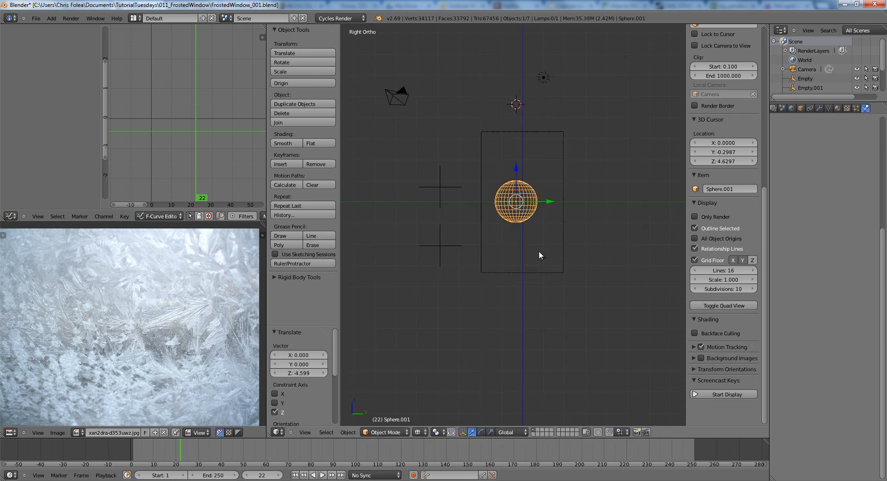
Step: Move the sphere about 2.26 units in the negative X direction, behind the window plane
key(shift+z)
key(KP_7)
key(shift+z)
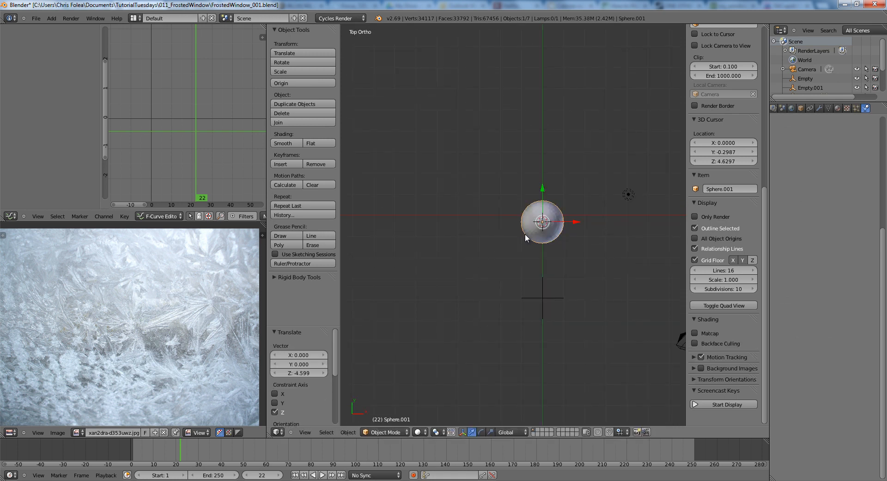
key(g)
key(x)
click(486, 233)
middle_drag(539, 240, 474, 171)
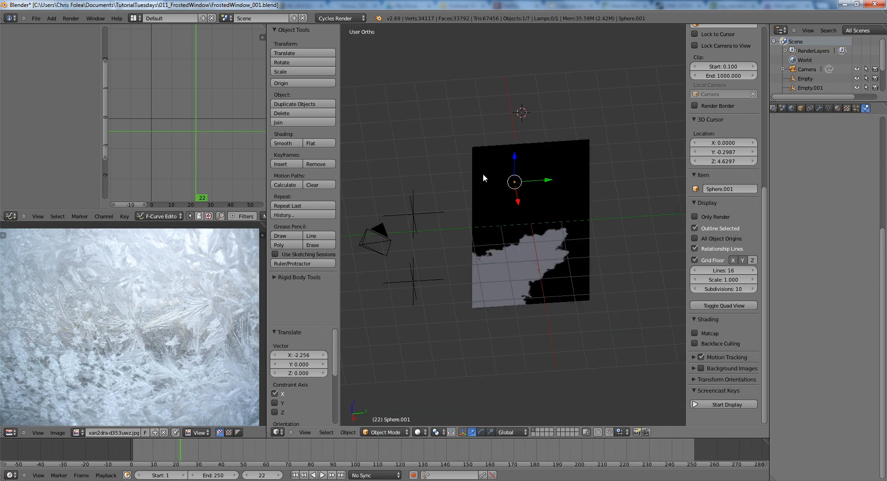
Step: Fine-tune the sphere's height and Y position in the right view so it sits near the window plane's centre
key(KP_3)
key(z)
key(g)
key(z)
click(541, 200)
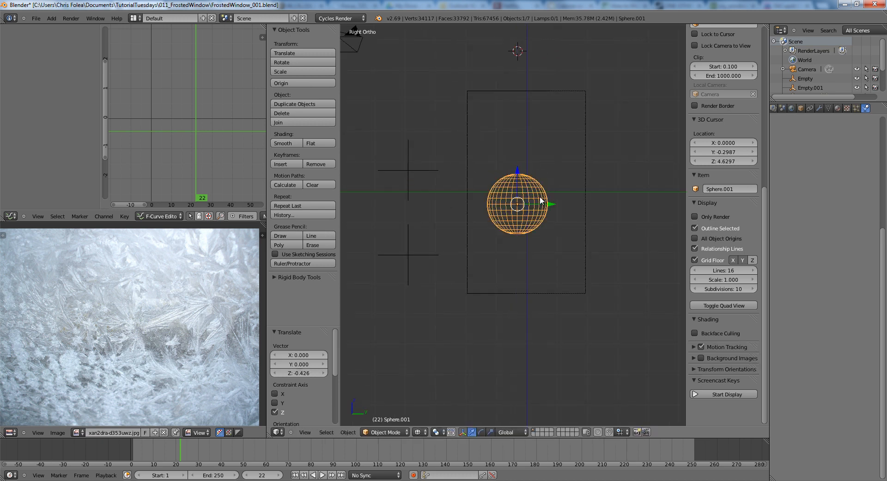
key(g)
click(565, 201)
key(z)
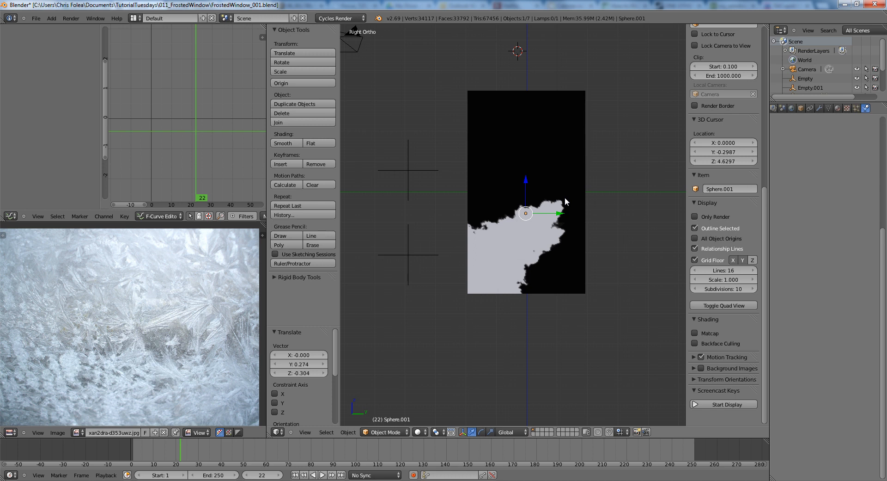
key(z)
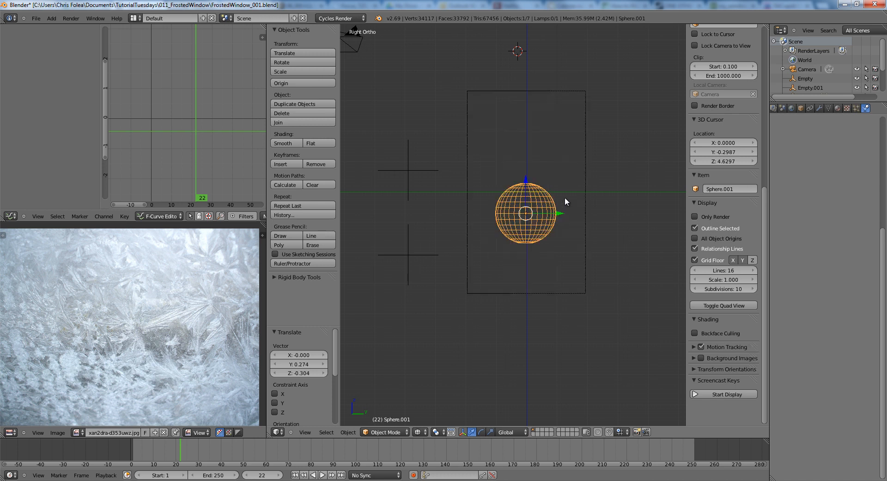
key(g)
click(570, 182)
key(z)
scroll(584, 180, down, 4)
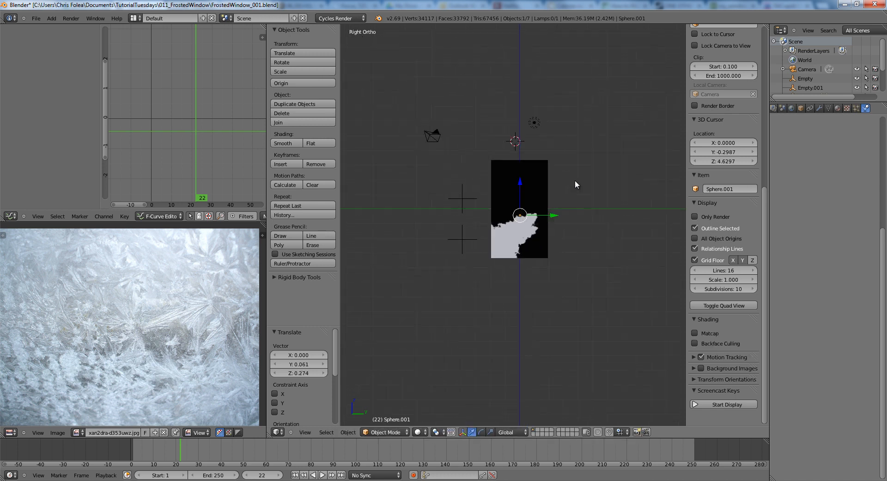
Step: Delete the lamp from the scene
middle_drag(576, 182, 454, 176)
key(x)
click(482, 192)
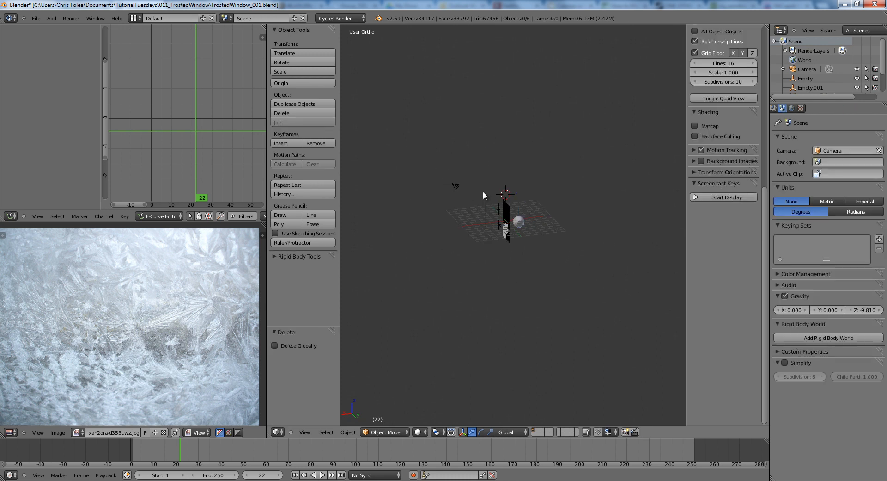
Step: Add a mesh plane, raise it about 3.69 units along Z and move it about 8.44 units along X
key(shift+a)
mouse_move(482, 195)
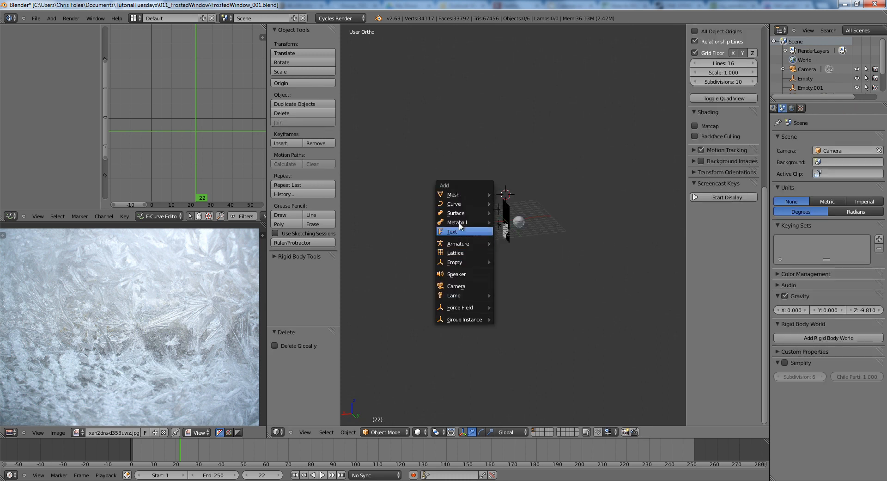
click(511, 195)
key(g)
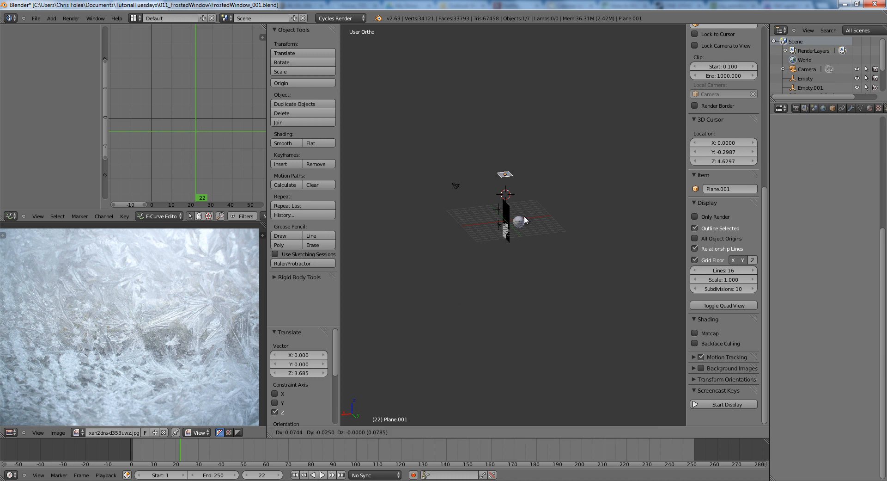
key(x)
click(476, 221)
Step: Rotate the new plane about 35° in the front view to tilt it towards the window
key(KP_3)
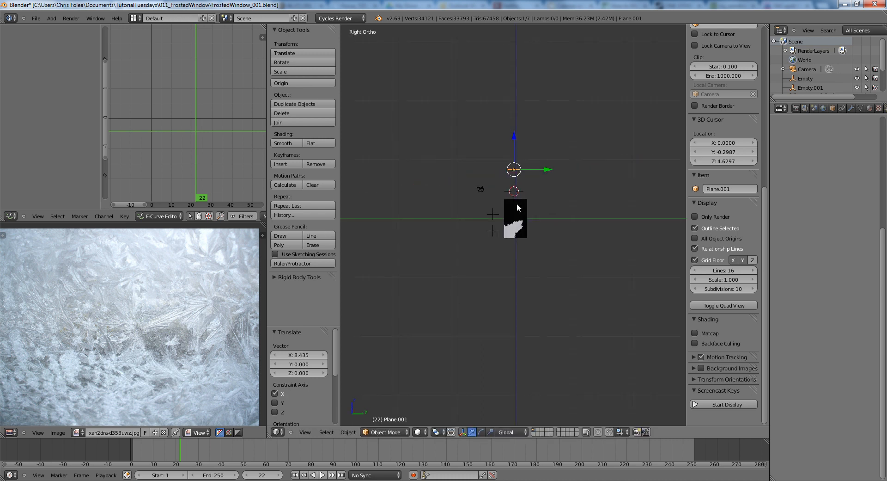
key(KP_1)
key(r)
click(599, 206)
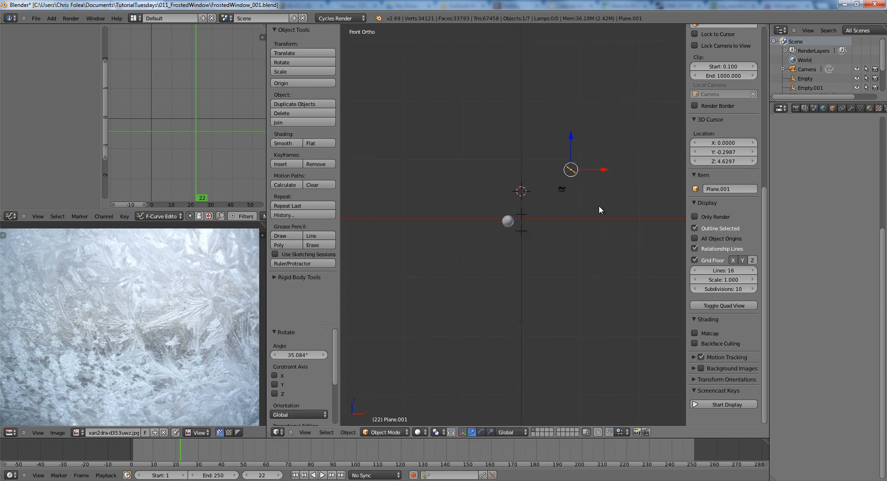
Step: Enlarge the tilted plane, move it farther out in front of the window and rotate it about 30°
middle_drag(600, 209, 520, 248)
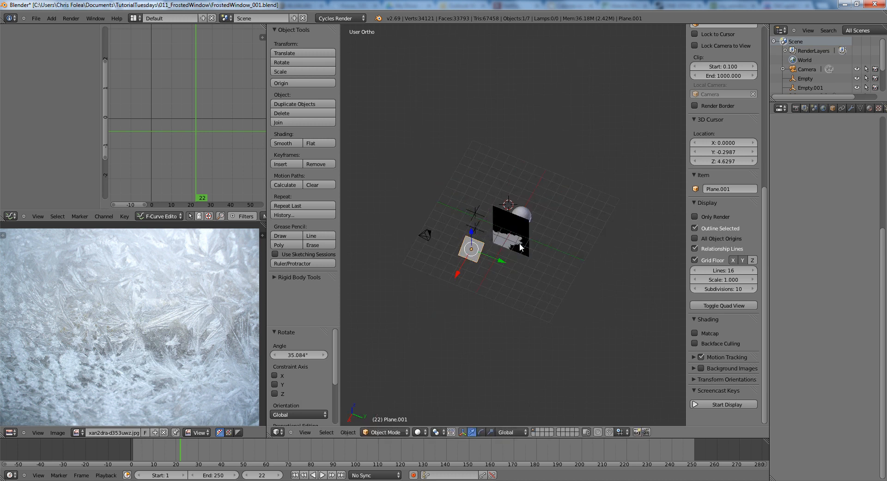
key(s)
click(575, 272)
key(g)
click(516, 255)
key(r)
click(496, 308)
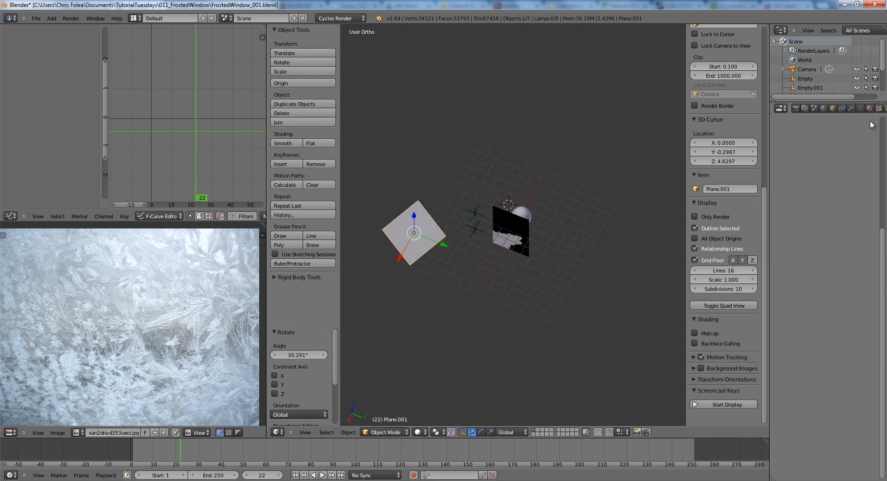
Step: Give the tilted plane a new material with an Emission surface at strength 12
click(869, 108)
click(815, 172)
click(846, 222)
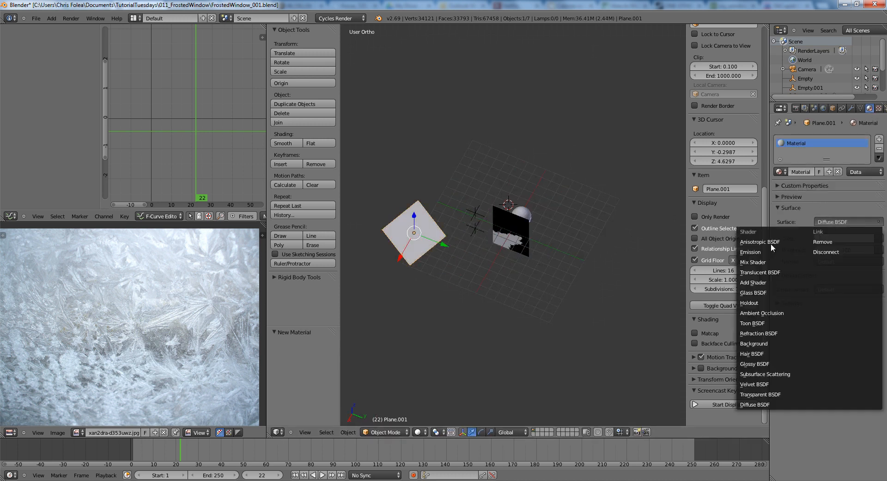
click(754, 252)
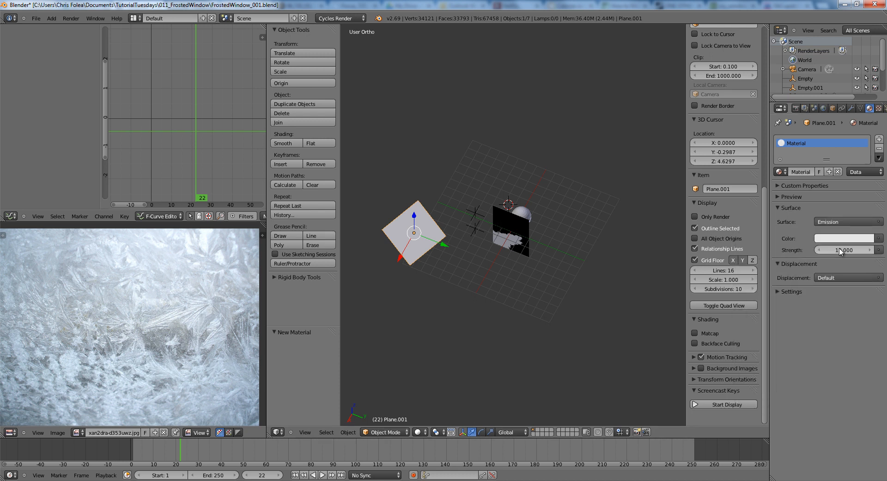
Step: Preview the scene's lighting in rendered shading, and return to solid shading
key(shift+z)
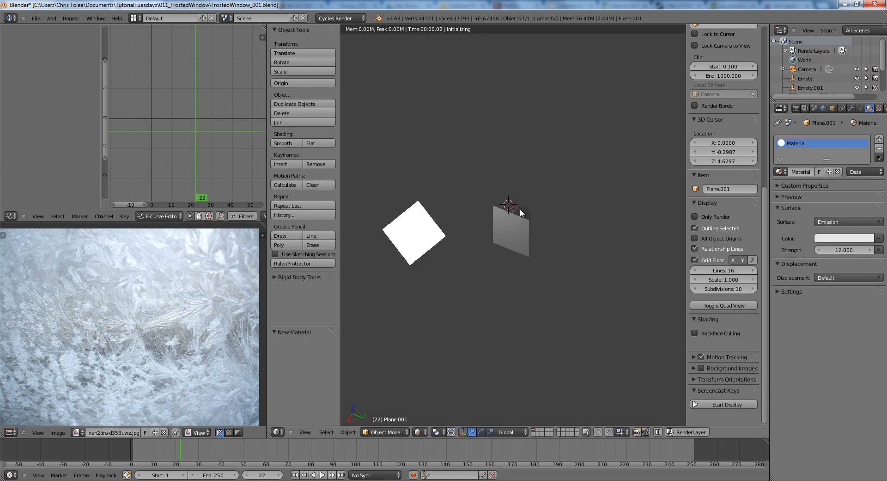
mouse_move(521, 214)
middle_down()
mouse_move(522, 181)
mouse_move(433, 192)
mouse_move(542, 191)
middle_up()
key(shift+z)
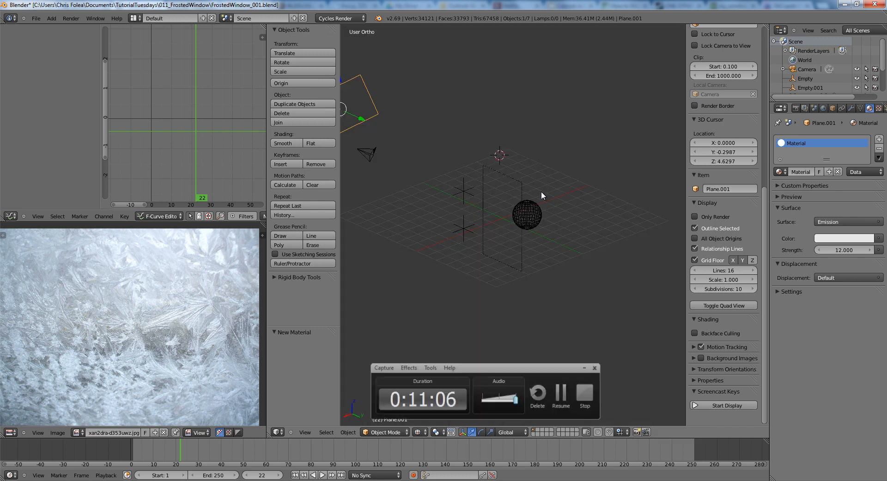
middle_drag(494, 188, 500, 229)
scroll(500, 229, down, 3)
key(z)
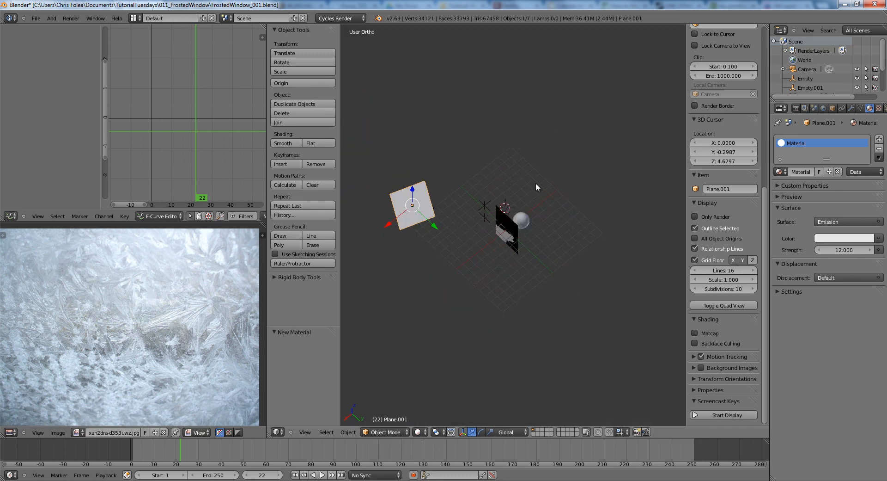
Step: Split the 3D view into two stacked views and frame the window plane in the upper one
drag(268, 437, 334, 210)
scroll(531, 127, up, 4)
mouse_move(531, 127)
middle_down()
mouse_move(549, 77)
mouse_move(557, 104)
mouse_move(539, 121)
middle_up()
scroll(557, 104, up, 2)
scroll(553, 120, down, 2)
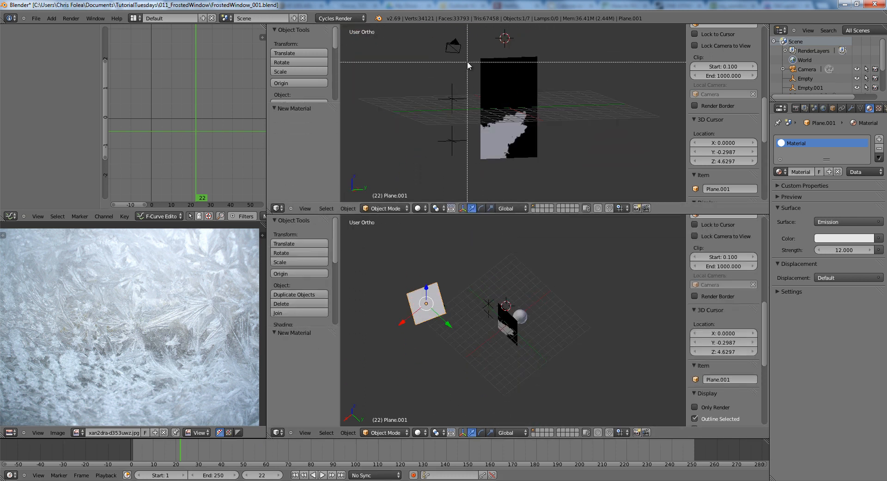
Step: Set a render border around the window plane in the upper view and display it in rendered shading
drag(464, 41, 556, 174)
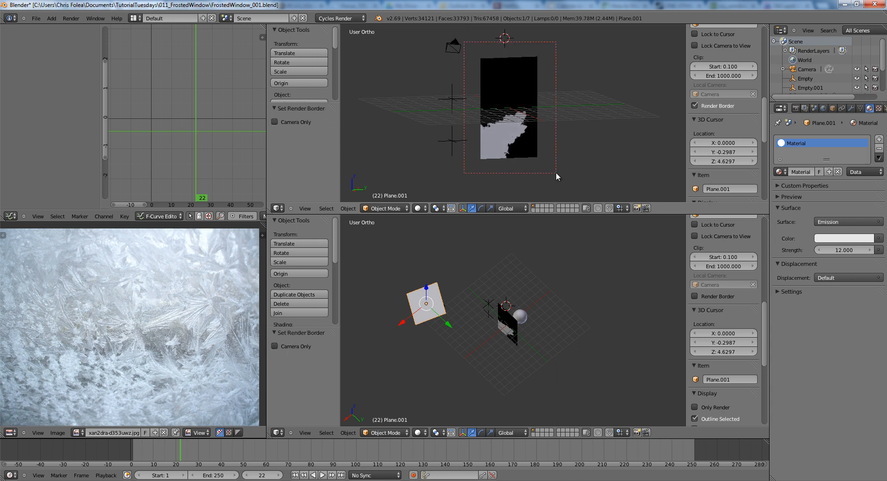
mouse_move(556, 172)
middle_down()
mouse_move(548, 160)
mouse_move(589, 171)
mouse_move(544, 166)
middle_up()
key(shift+z)
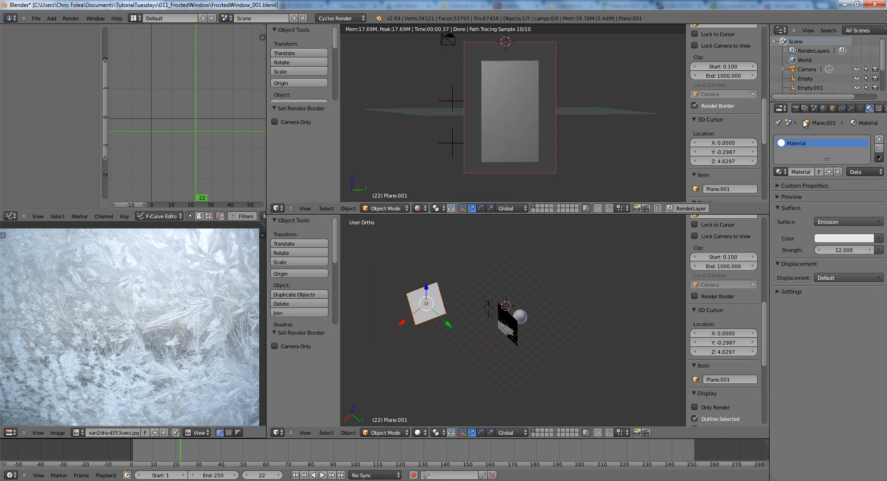
Step: Try rendering the window preview with GPU Compute as the render device
click(796, 108)
click(814, 185)
click(828, 171)
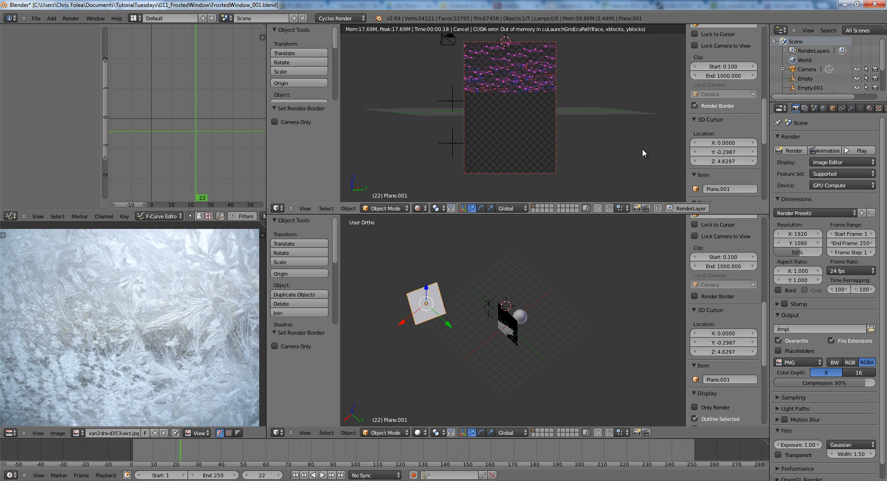
key(shift+z)
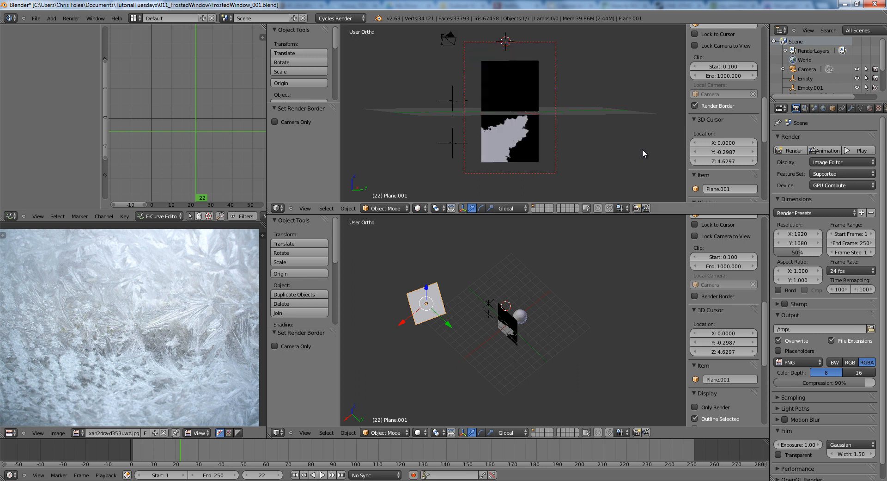
Step: Set the render device to CPU and display the upper view in rendered shading
click(846, 185)
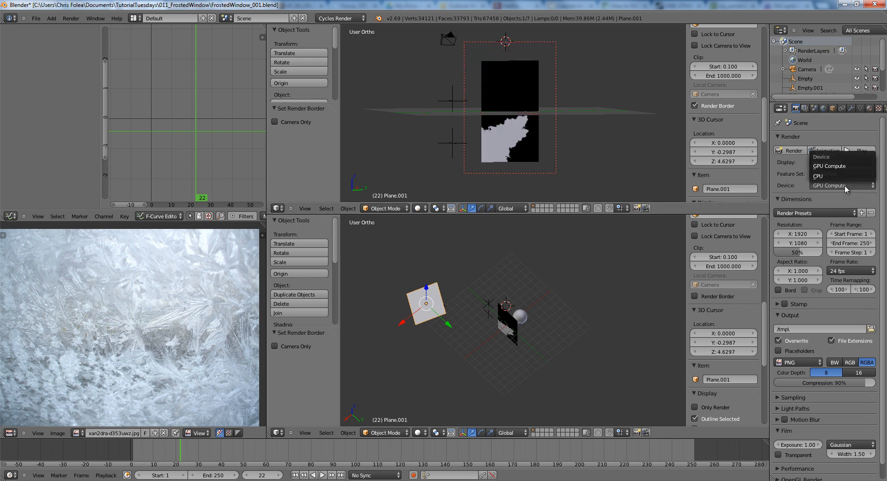
click(833, 176)
key(shift+z)
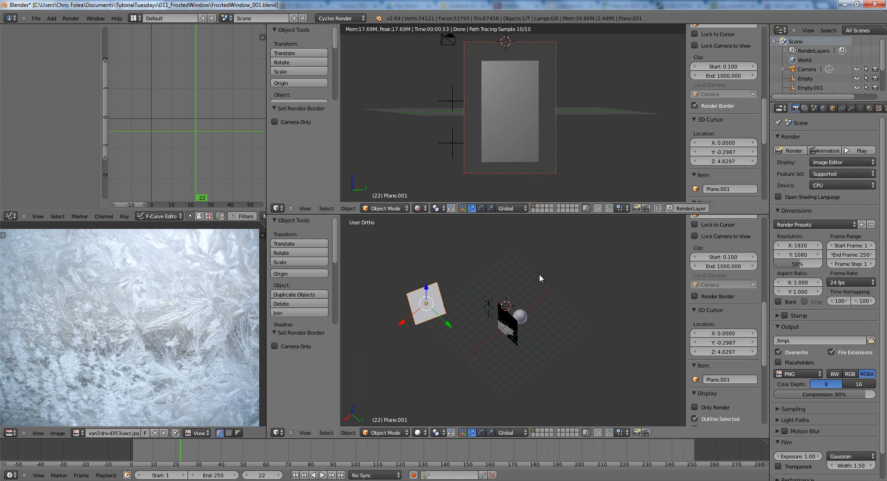
Step: Select the window plane and change the reference image area to a Node Editor
middle_drag(539, 273, 470, 301)
right_click(470, 301)
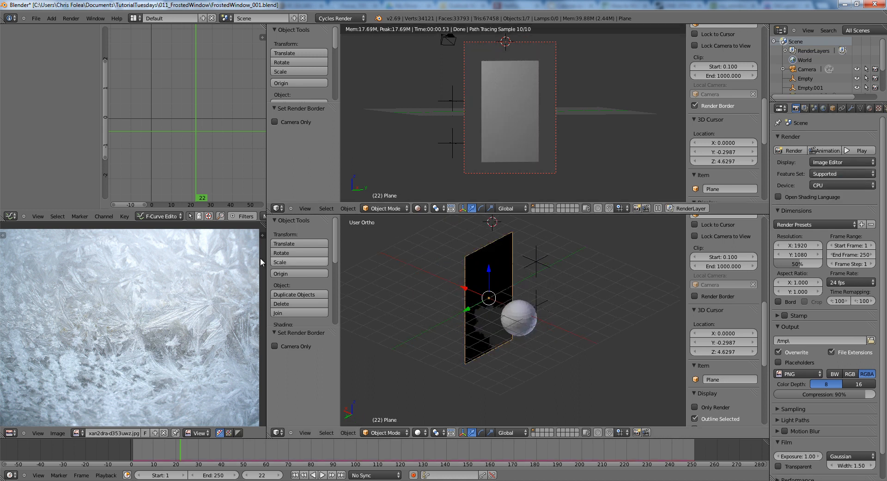
click(8, 433)
click(46, 328)
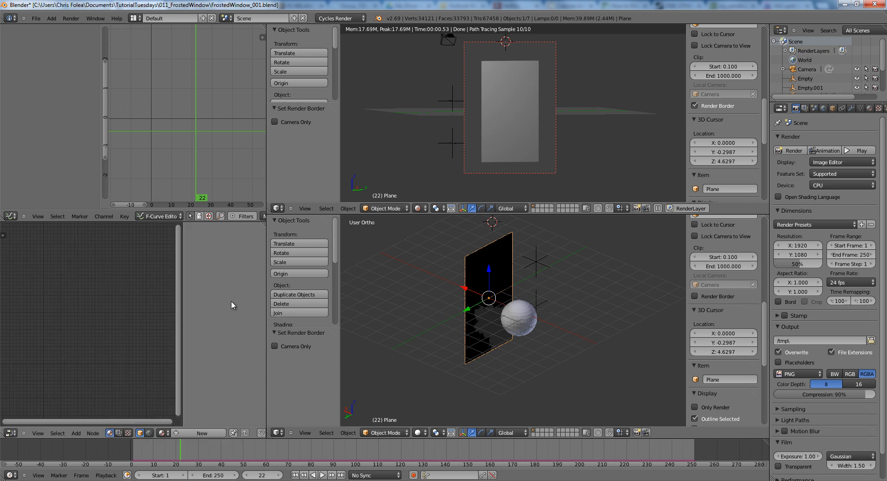
Step: Add a new material to the window plane and delete its Diffuse BSDF node
click(870, 108)
click(817, 172)
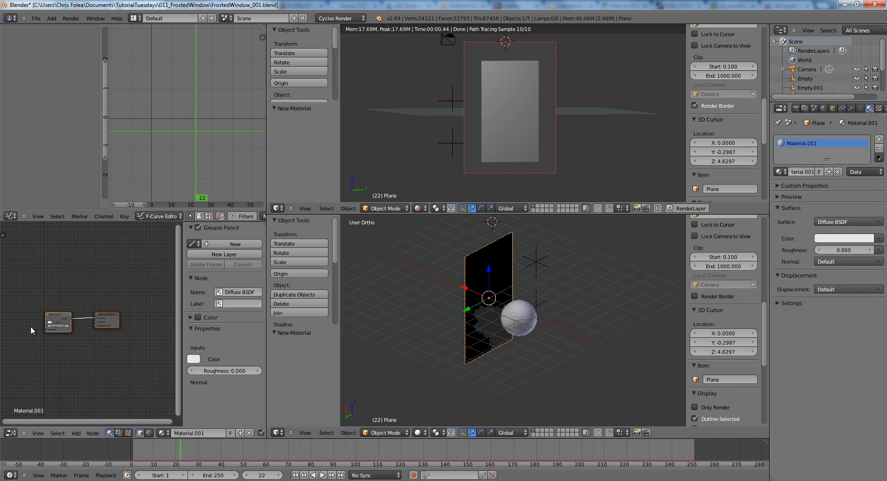
middle_drag(51, 355, 87, 342)
scroll(122, 340, up, 4)
scroll(87, 343, up, 2)
click(103, 303)
key(x)
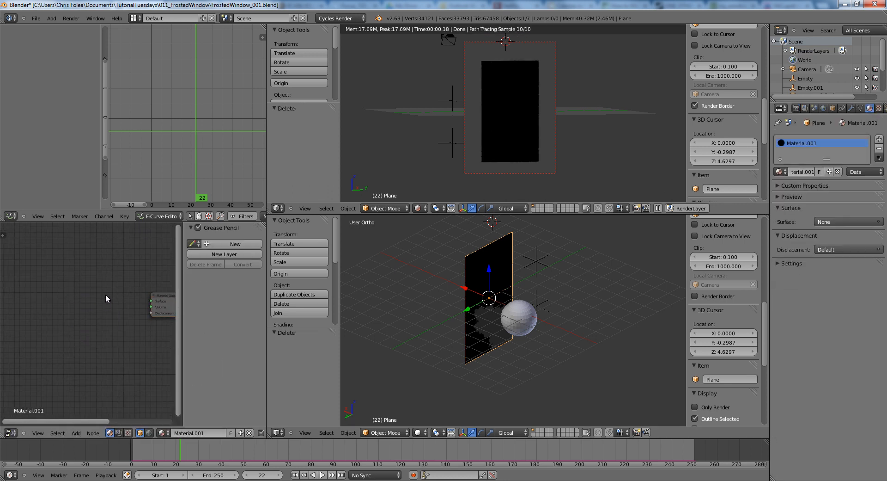
Step: Add a Glass BSDF node to the window material and connect it to the Material Output's Surface input
key(shift+a)
mouse_move(94, 325)
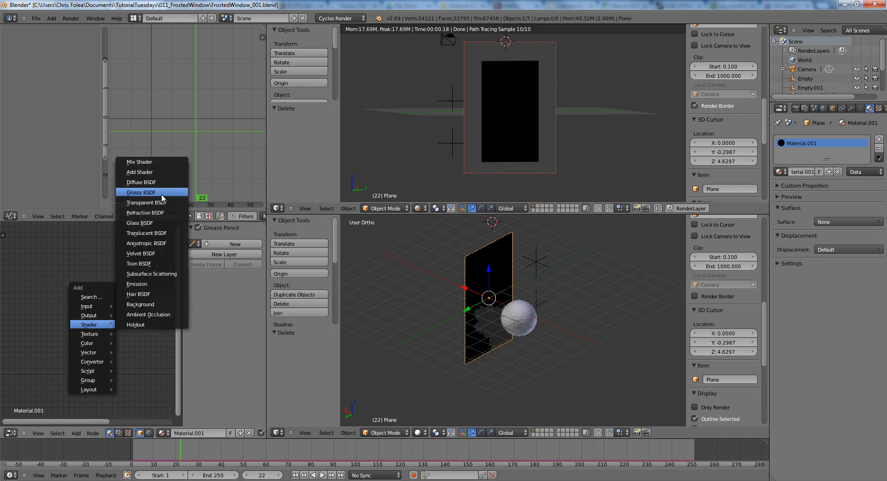
click(147, 223)
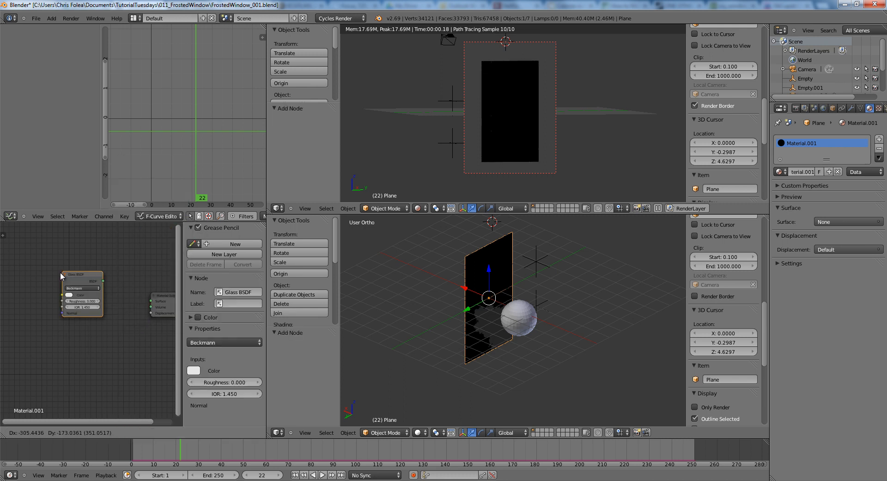
click(59, 277)
drag(100, 283, 151, 301)
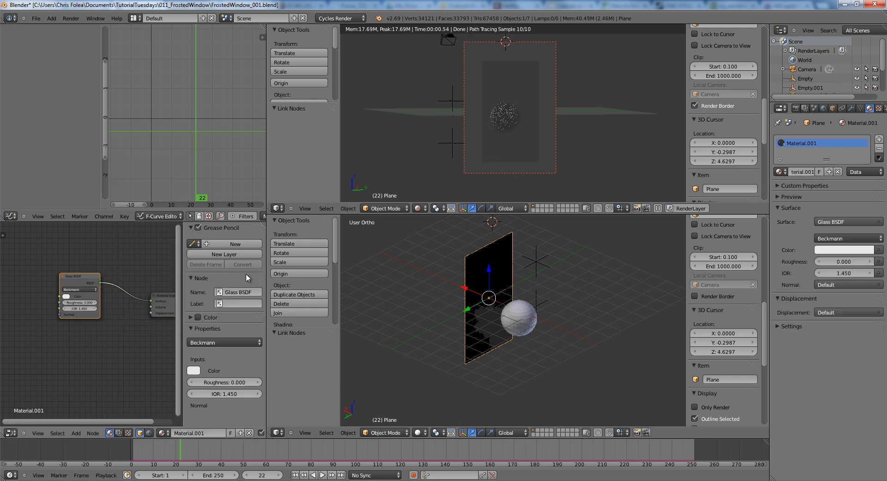
Step: Return the upper view to solid shading and enable nodes for the world's background surface
mouse_move(529, 95)
middle_down()
mouse_move(482, 99)
mouse_move(440, 183)
mouse_move(472, 102)
mouse_move(516, 96)
middle_up()
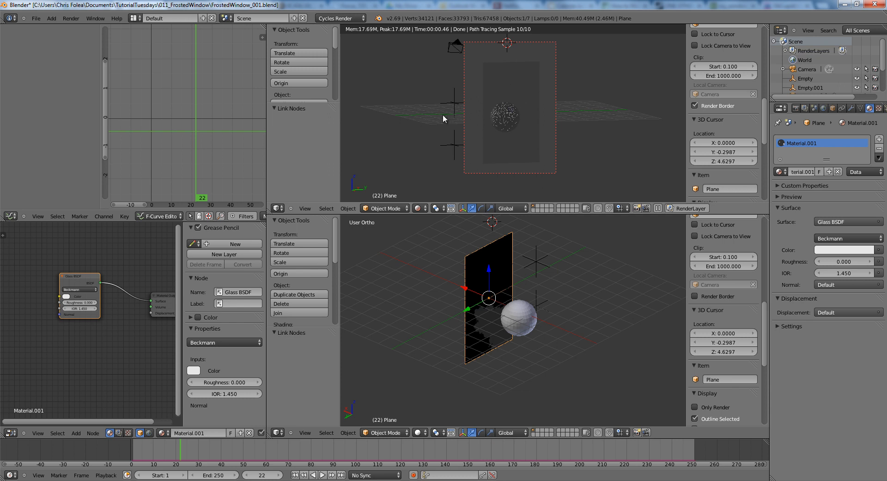
key(shift+z)
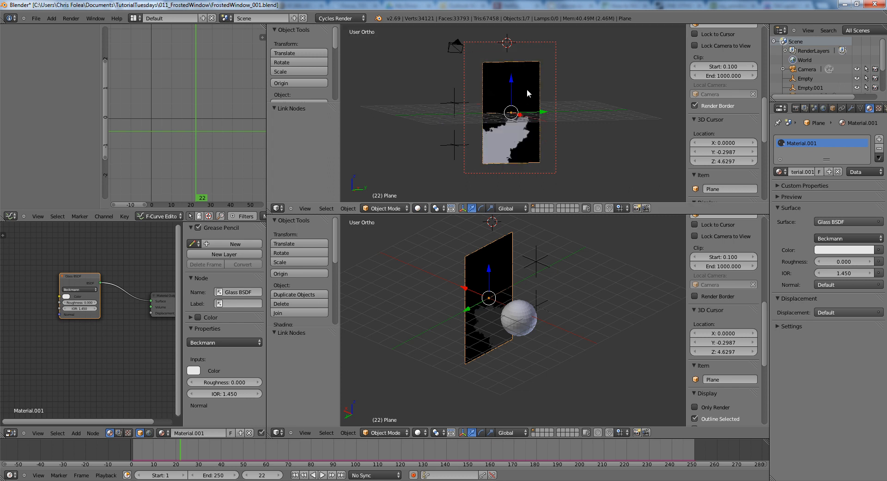
click(824, 109)
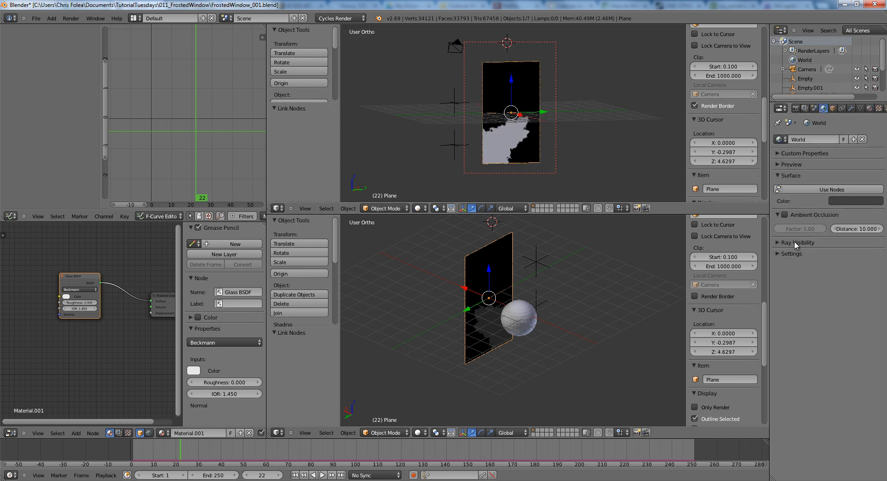
click(788, 187)
click(825, 189)
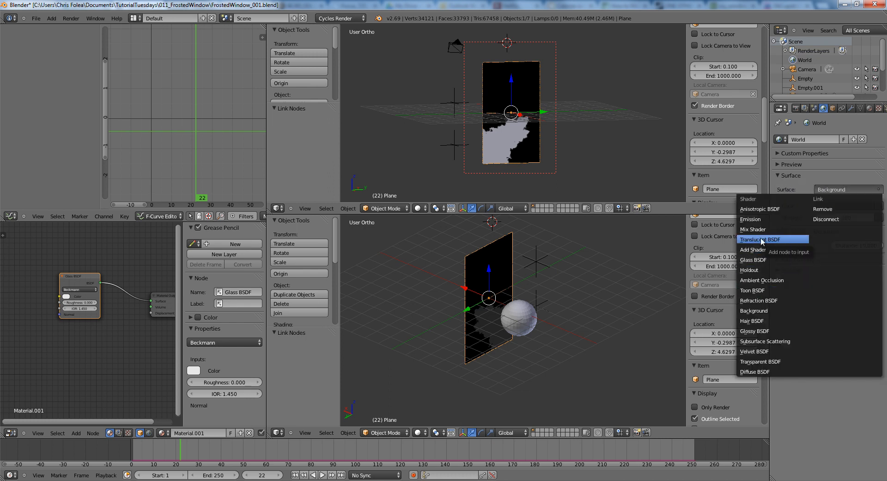
click(815, 164)
click(791, 165)
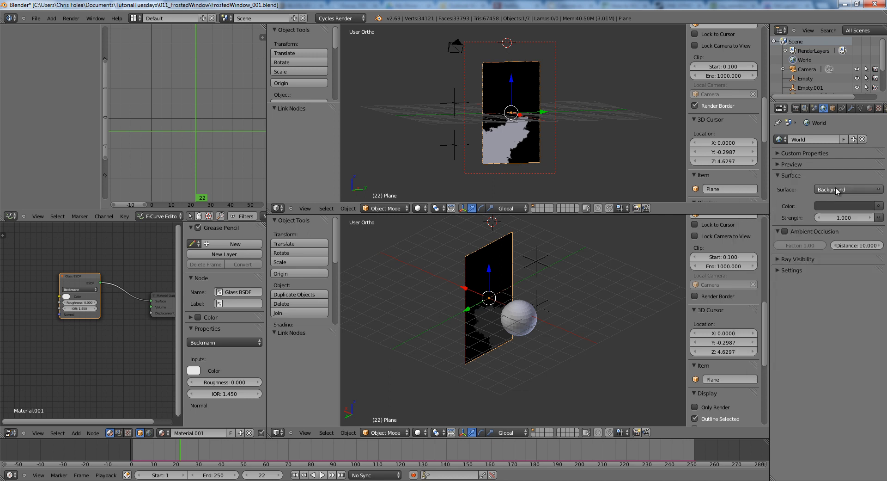
Step: Use an Environment Texture for the world background color and preview the window in rendered shading
click(878, 207)
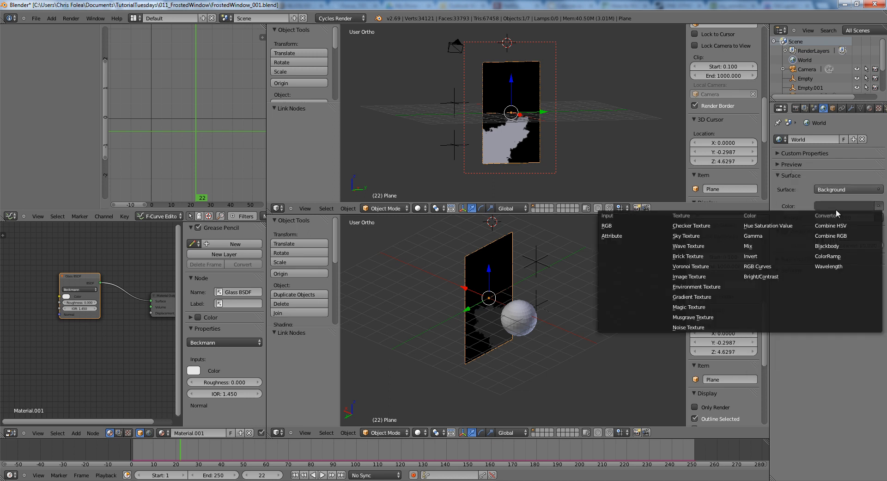
click(705, 281)
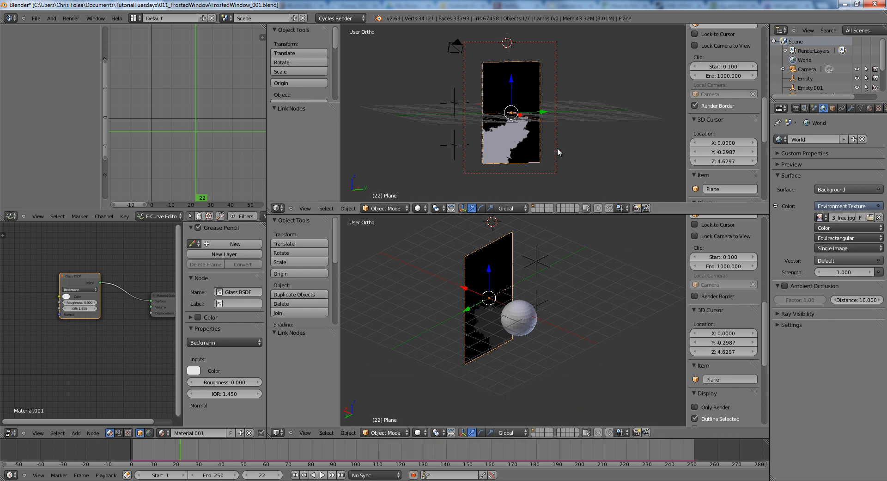
key(shift+z)
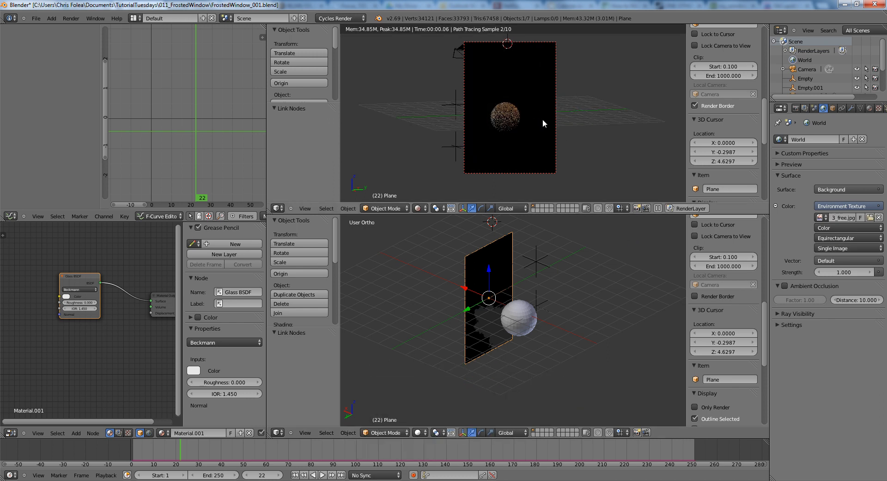
mouse_move(529, 109)
middle_down()
mouse_move(479, 105)
mouse_move(351, 133)
mouse_move(581, 112)
mouse_move(321, 117)
mouse_move(484, 136)
mouse_move(506, 106)
mouse_move(539, 113)
middle_up()
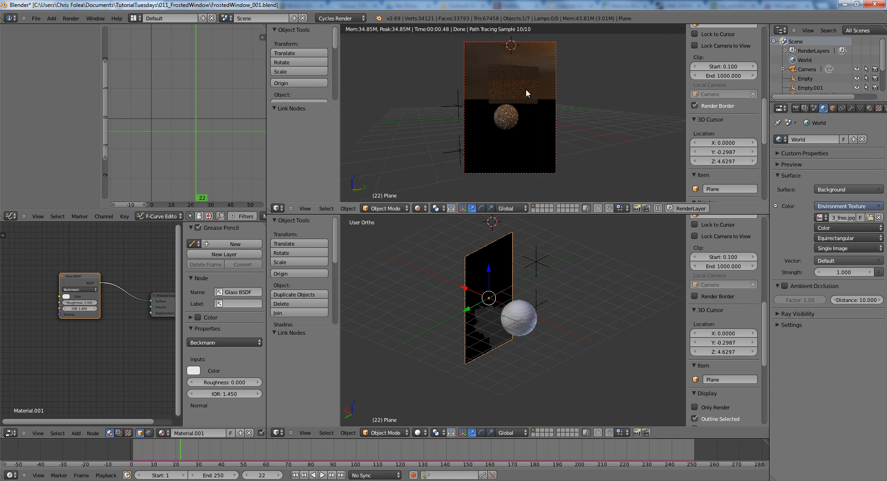
Step: Move the Glass BSDF node aside and insert a Mix Shader between it and the Material Output
middle_drag(106, 261, 144, 269)
drag(127, 282, 30, 263)
key(shift+a)
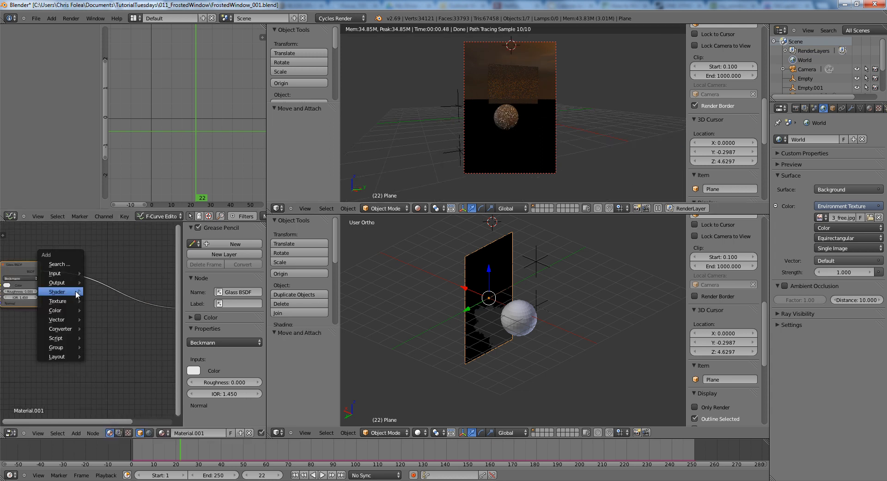
click(108, 296)
click(116, 279)
Step: Add a Glossy BSDF node below the Glass BSDF and connect it to the Mix Shader's second shader input
key(shift+a)
mouse_move(116, 280)
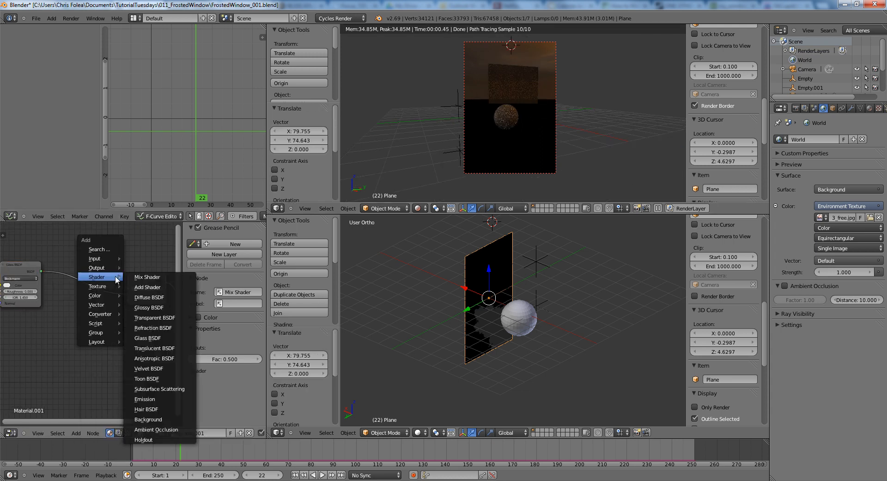
click(151, 306)
click(43, 338)
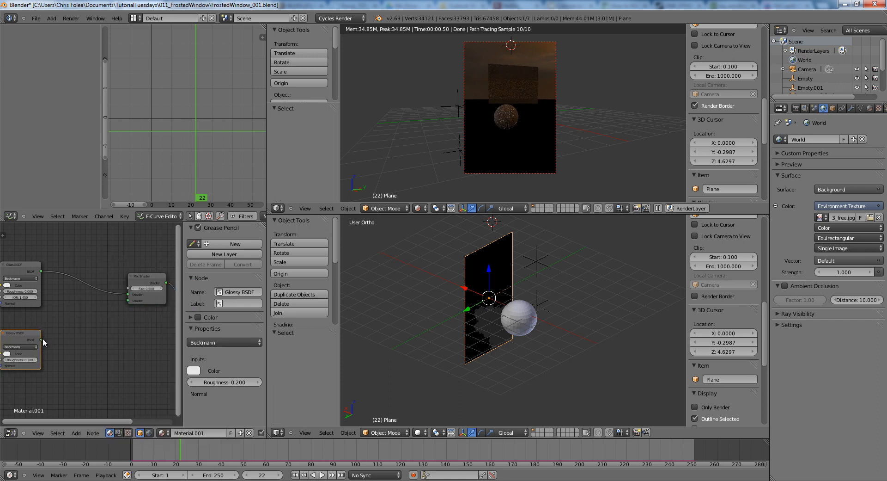
drag(42, 339, 127, 300)
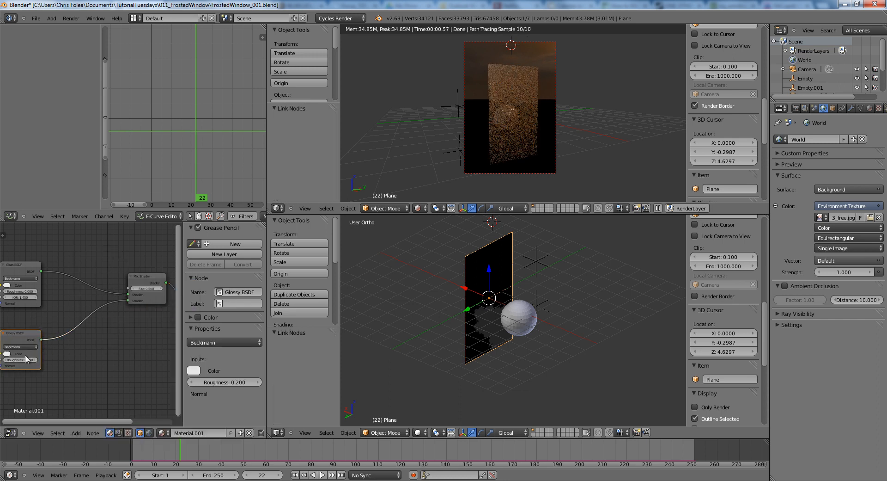
Step: Set the Glossy BSDF node's roughness to 0.01 and fine-tune the value
text(.01)
key(Return)
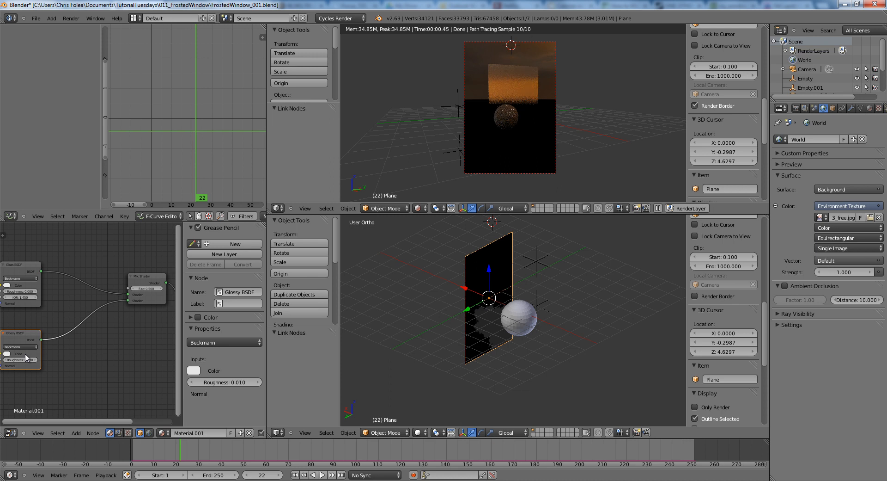
scroll(67, 323, down, 4)
middle_drag(60, 334, 74, 303)
scroll(74, 303, up, 5)
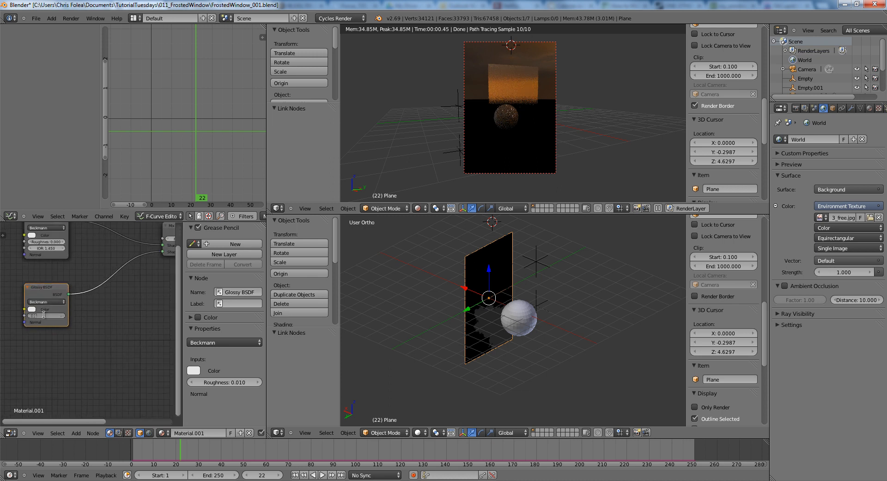
text(5)
key(Return)
Step: Set the Mix Shader's factor to 0.2 and reposition the node away from the Material Output
middle_drag(103, 284, 52, 300)
middle_drag(144, 257, 113, 279)
drag(98, 264, 45, 265)
key(Return)
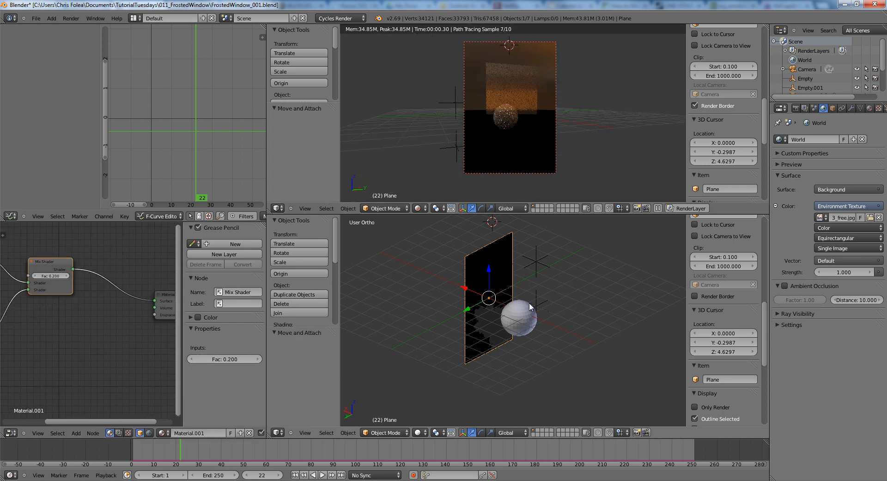
Step: Add a cube at the 3D cursor and scale it up in the wireframe right view to surround the window
scroll(483, 235, down, 6)
key(shift+a)
mouse_move(513, 289)
click(568, 297)
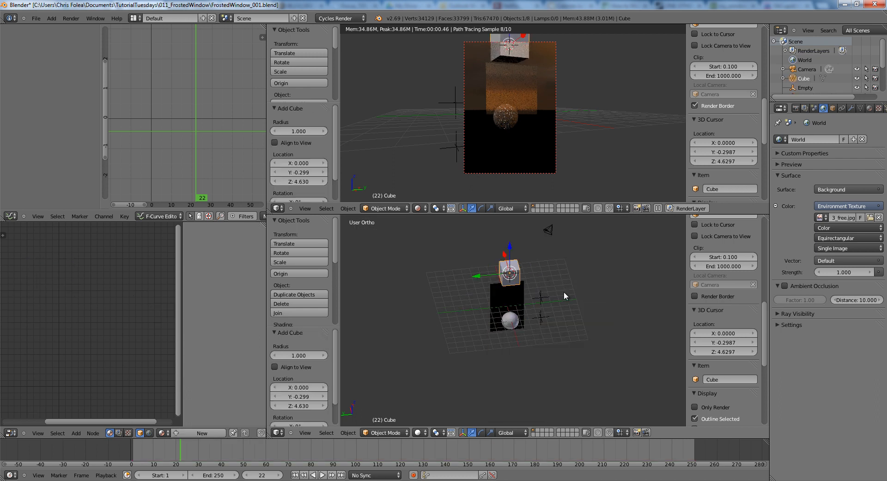
key(KP_3)
key(KP_1)
key(KP_3)
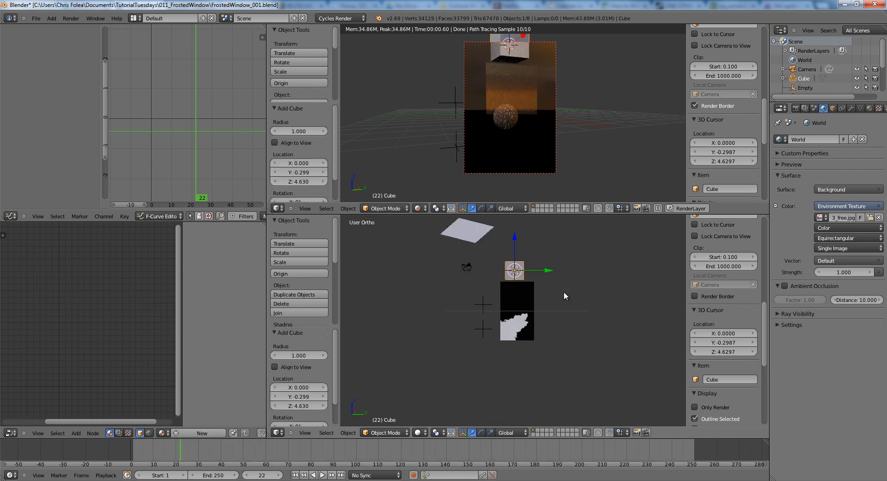
key(z)
key(s)
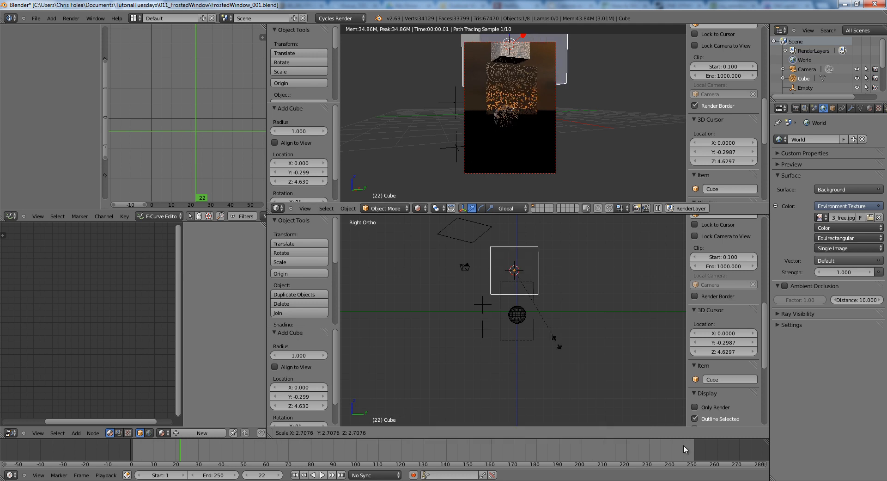
click(619, 306)
Step: Move the enlarged cube down and slightly along Y to center it on the window and sphere
key(g)
key(z)
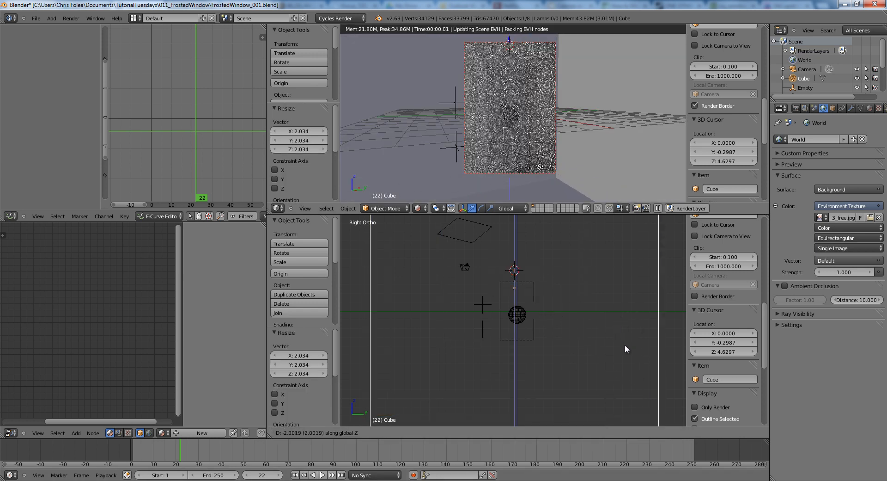
click(625, 347)
key(g)
click(594, 320)
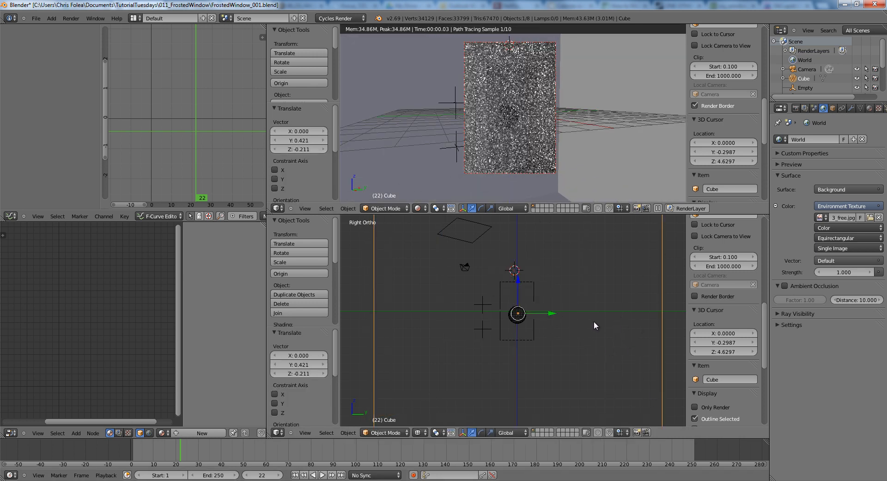
Step: Stretch the cube by about 1.7 along Y and apply its scale
scroll(595, 321, down, 3)
key(s)
key(y)
click(608, 298)
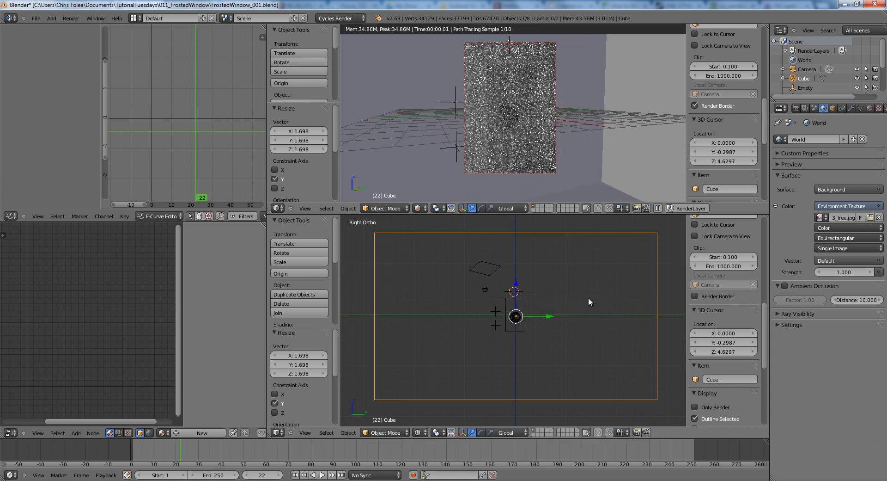
key(ctrl+a)
click(550, 316)
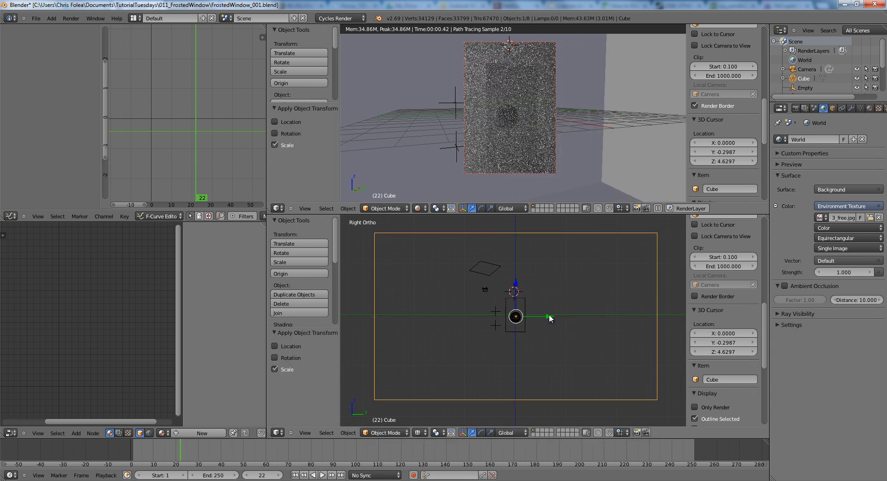
Step: Move the cube about -13.75 and another -2.44 along X so its camera-side face sits just beside the window plane
key(KP_7)
key(g)
key(x)
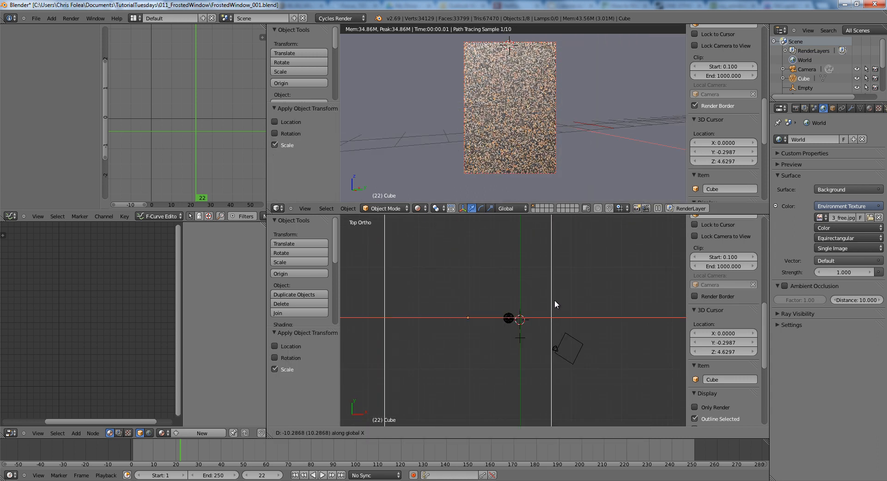
click(545, 300)
scroll(546, 301, up, 9)
key(g)
key(x)
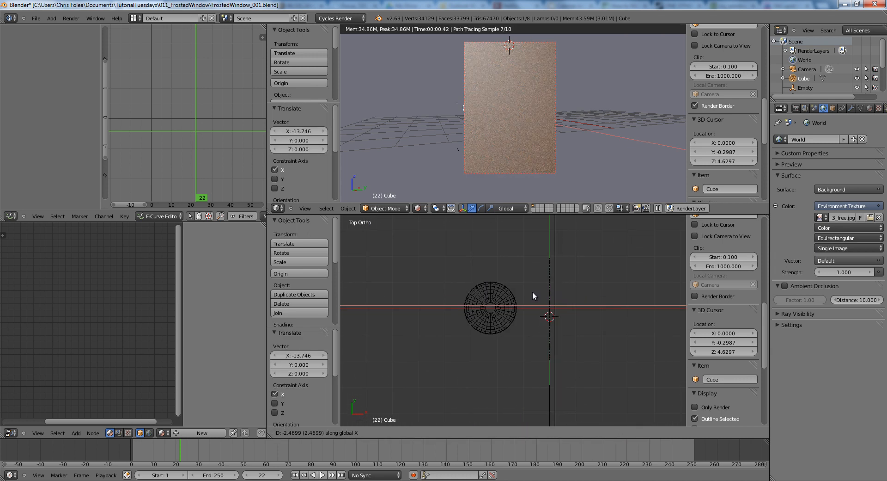
click(533, 291)
Step: Enter Edit Mode on the cube in the solid right view and switch to face selection
scroll(566, 302, down, 5)
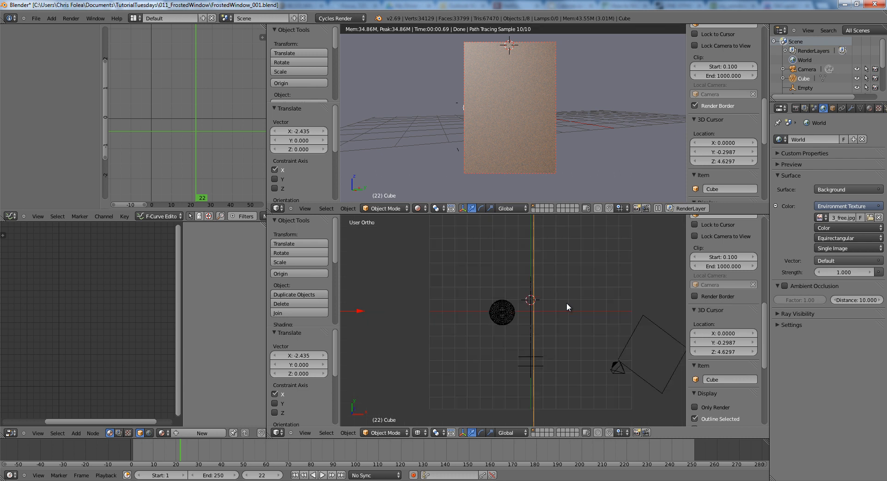
key(KP_3)
key(x)
scroll(570, 312, down, 4)
key(z)
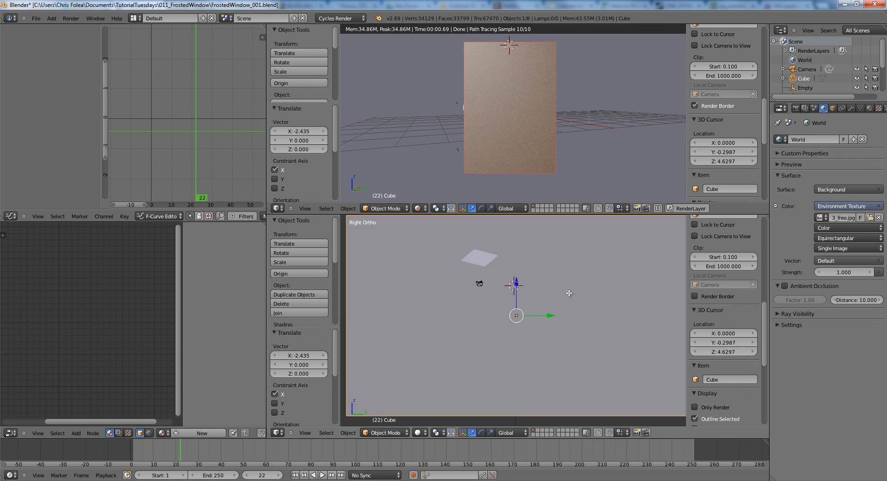
scroll(568, 291, down, 1)
key(Tab)
key(a)
scroll(522, 290, up, 1)
key(ctrl+Tab)
click(515, 307)
Step: Inset the cube's camera-side face by about 8.02
scroll(515, 308, down, 3)
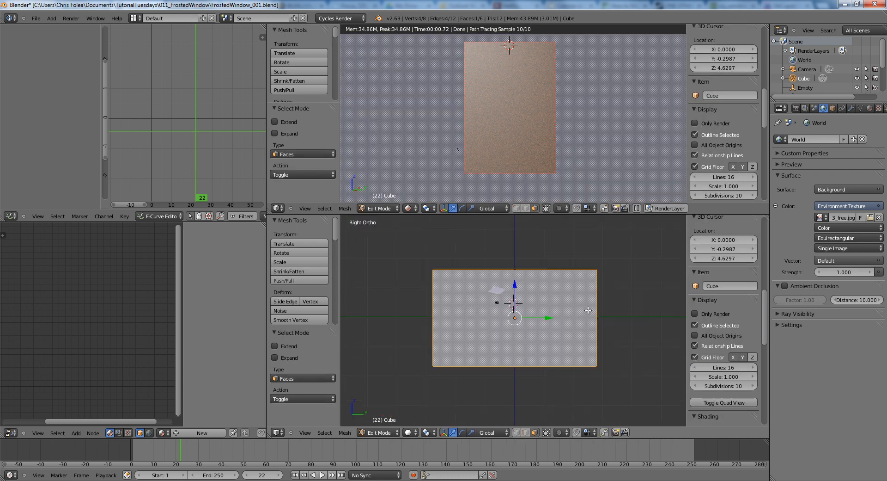
key(a)
key(i)
click(536, 319)
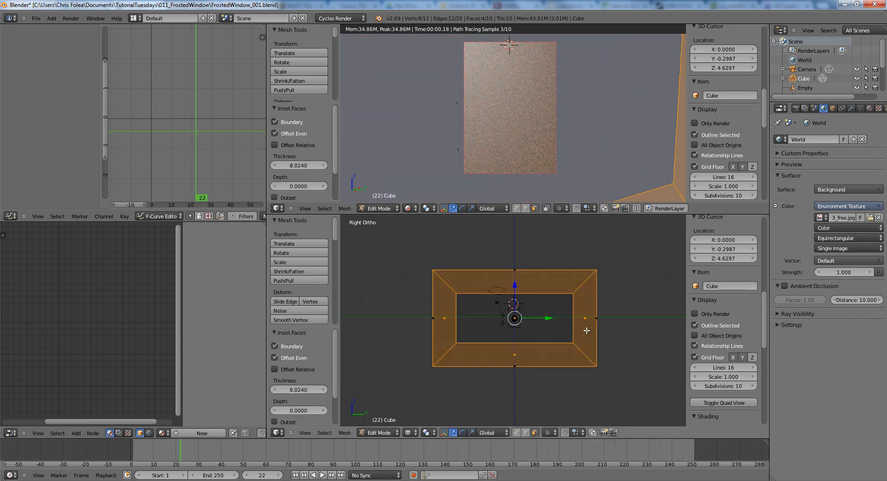
Step: Scale the inset face to about 0.195 along Y
scroll(559, 319, up, 3)
key(s)
key(y)
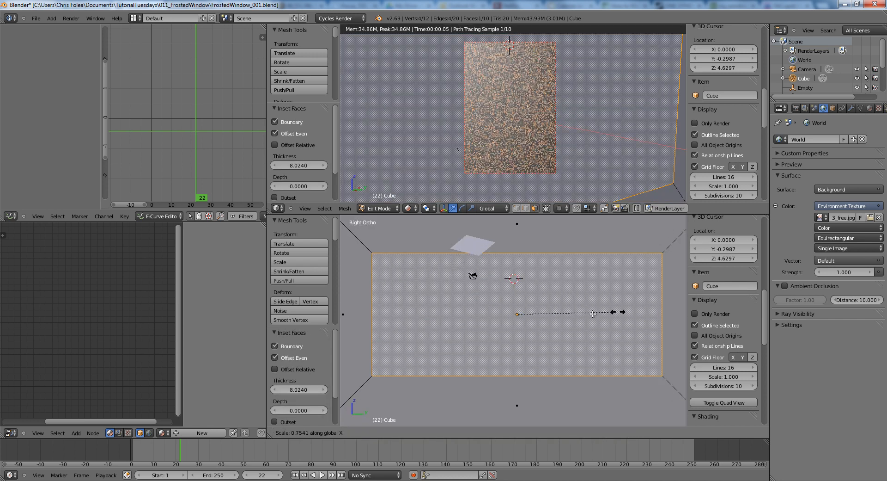
click(527, 317)
Step: Narrow the inset face along Y in wireframe display so it sits within the window plane's width
key(z)
scroll(598, 317, up, 3)
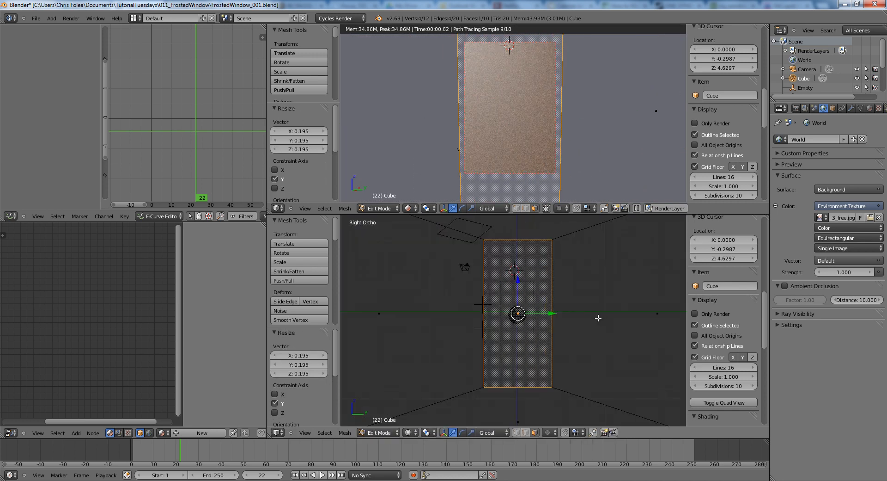
shift+middle_drag(622, 327, 592, 307)
key(s)
key(y)
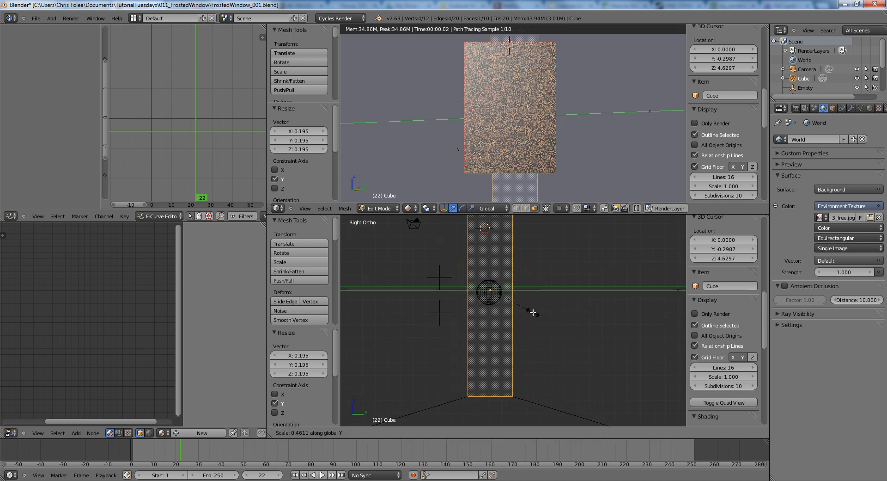
click(533, 291)
scroll(558, 294, up, 3)
scroll(557, 294, down, 3)
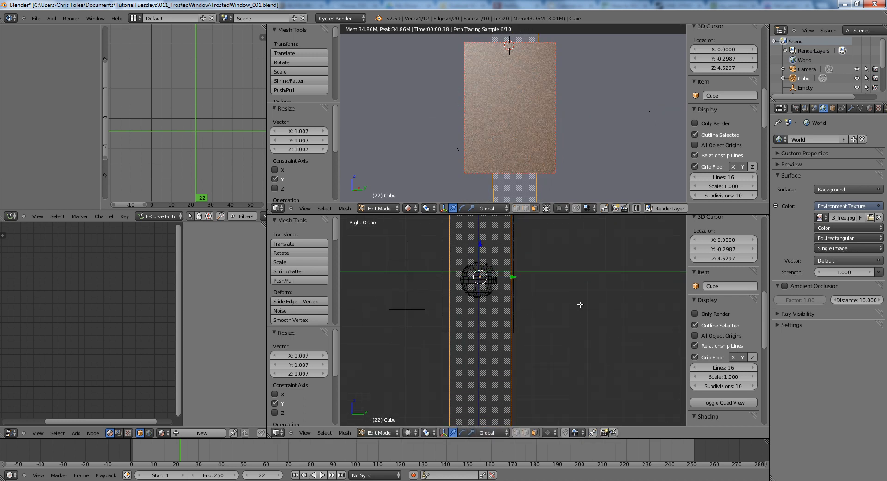
Step: Scale the inset face to about 0.39 along Z and move it about -0.09 along Y and 0.15 along Z
key(s)
key(z)
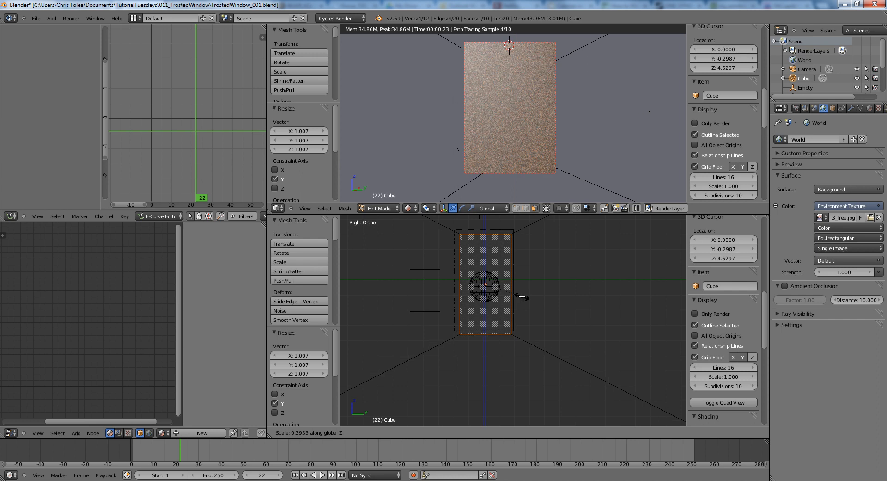
click(523, 297)
key(g)
click(521, 294)
Step: Refine the inset face's height by scaling it to about 0.97 along Z and raising it about 0.09
key(s)
key(z)
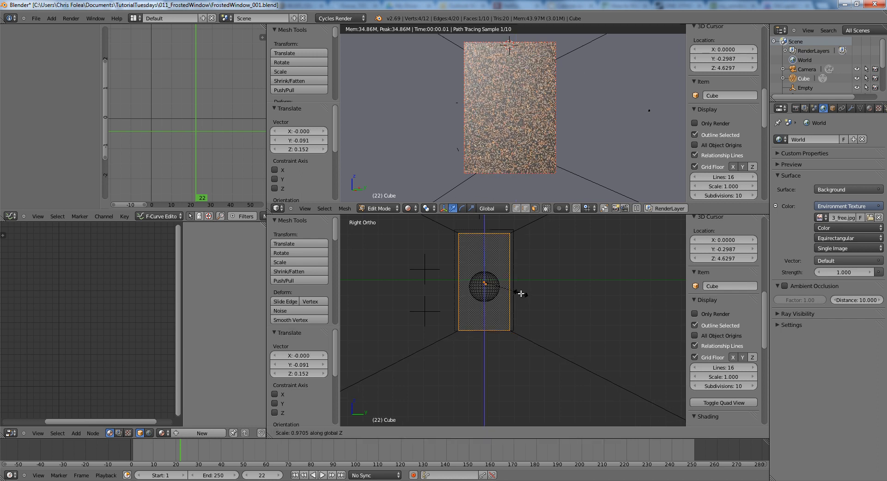
click(521, 293)
key(g)
key(z)
click(521, 291)
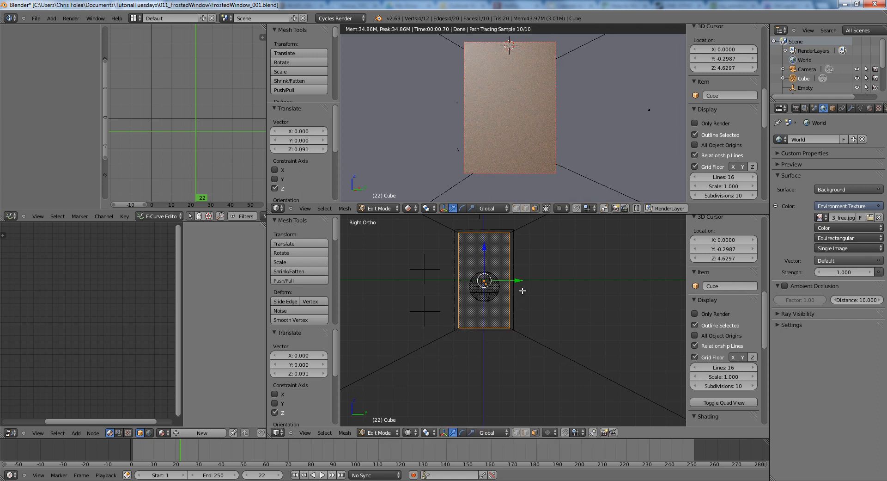
Step: In the top view, extrude the inset face about -0.945 along X and delete the extruded end face to open the window
key(KP_7)
key(e)
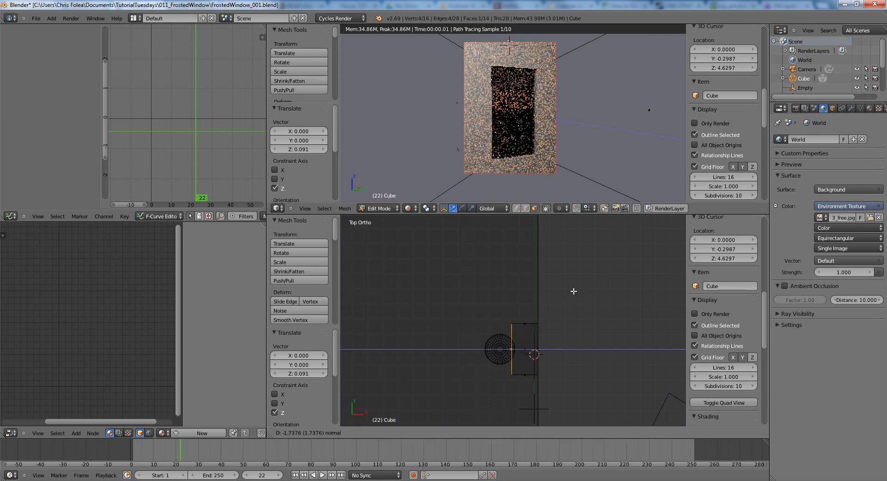
click(583, 291)
key(x)
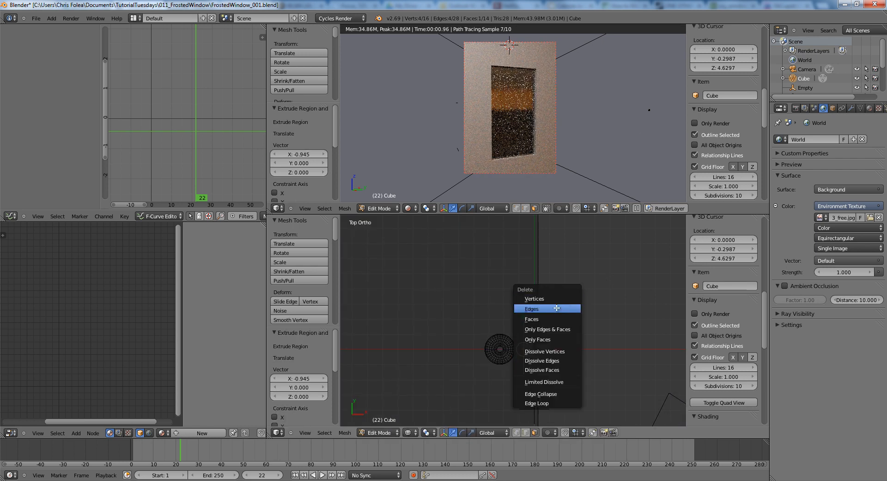
click(554, 316)
Step: Delete the cube's far wall face opposite the window and leave Edit Mode
scroll(498, 295, down, 5)
right_click(421, 314)
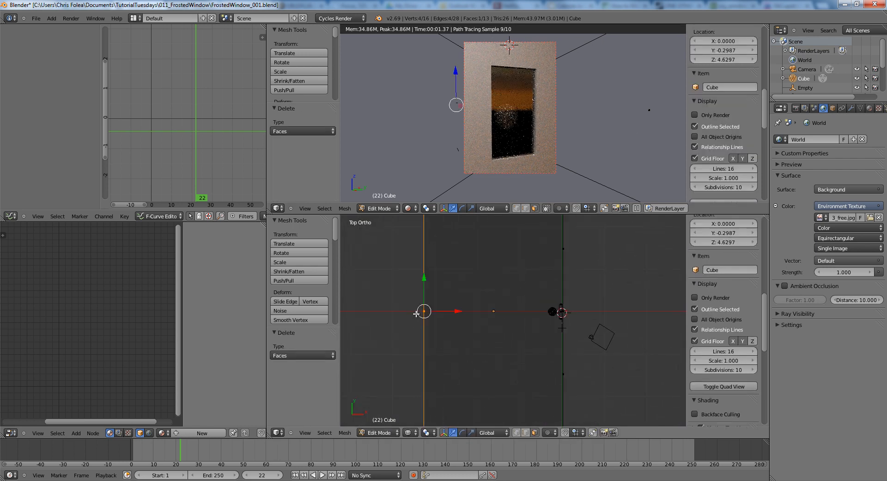
key(x)
click(412, 313)
key(Tab)
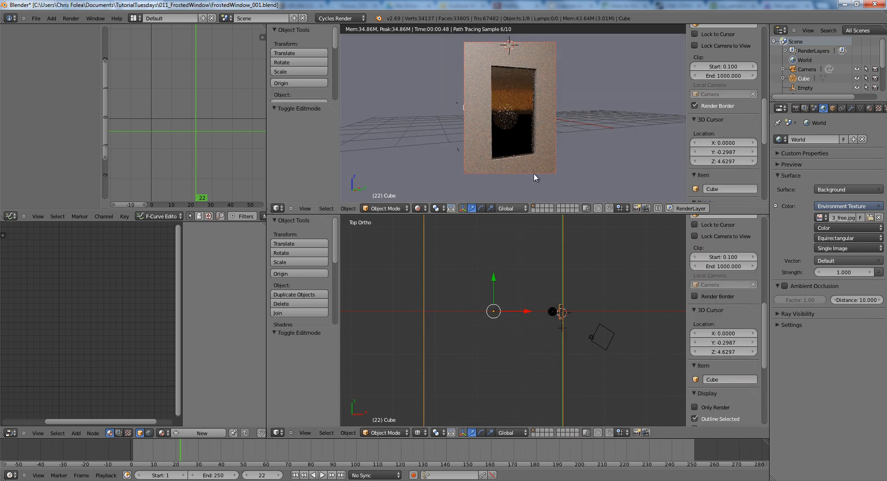
Step: Examine the room and select the window plane, checking its opening in wireframe and solid shading
middle_drag(578, 312, 496, 268)
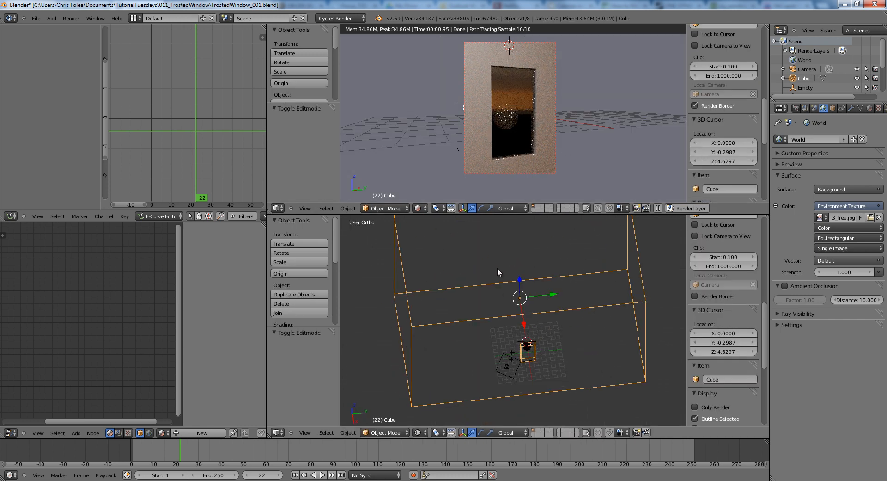
mouse_move(513, 312)
middle_down()
mouse_move(519, 282)
mouse_move(456, 282)
mouse_move(474, 306)
middle_up()
scroll(457, 282, up, 7)
key(z)
right_click(490, 269)
key(z)
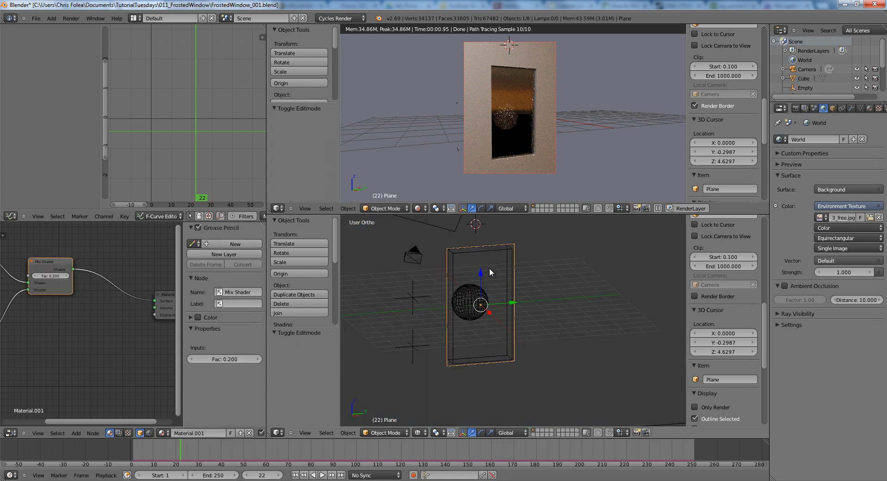
key(z)
Step: Set the render's preview samples to 0
click(796, 109)
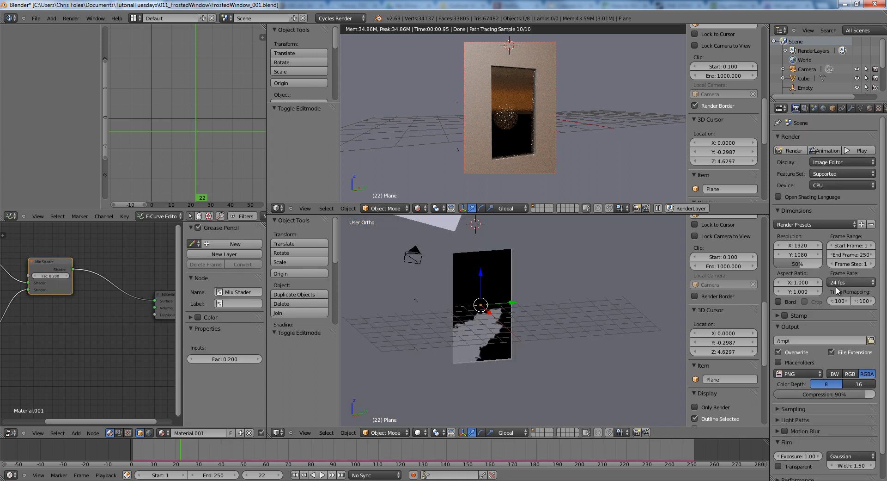
click(794, 409)
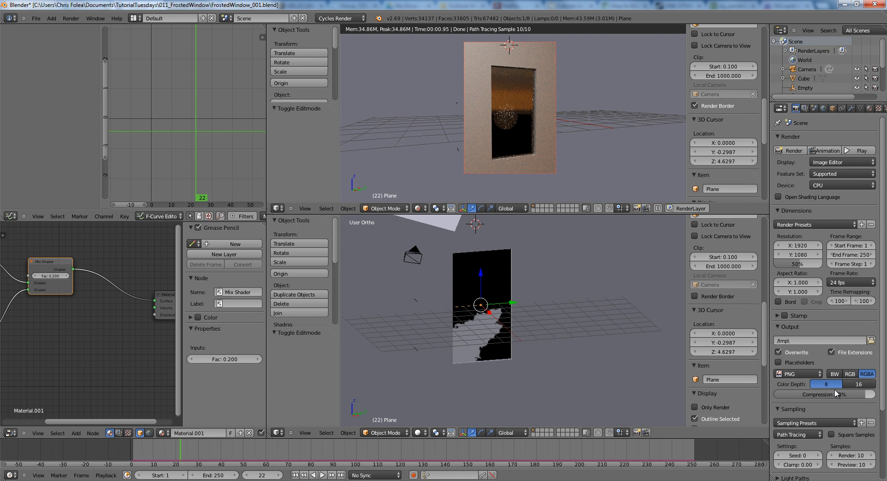
click(851, 464)
text(0)
key(Return)
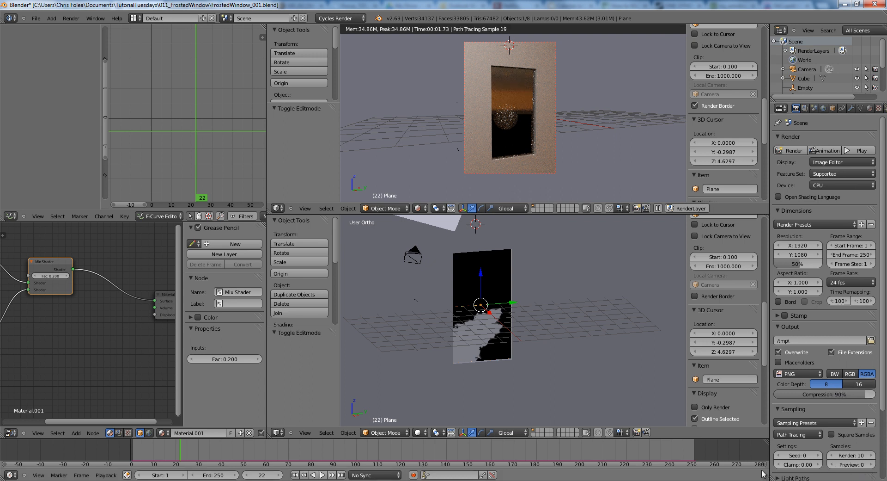
scroll(484, 343, down, 2)
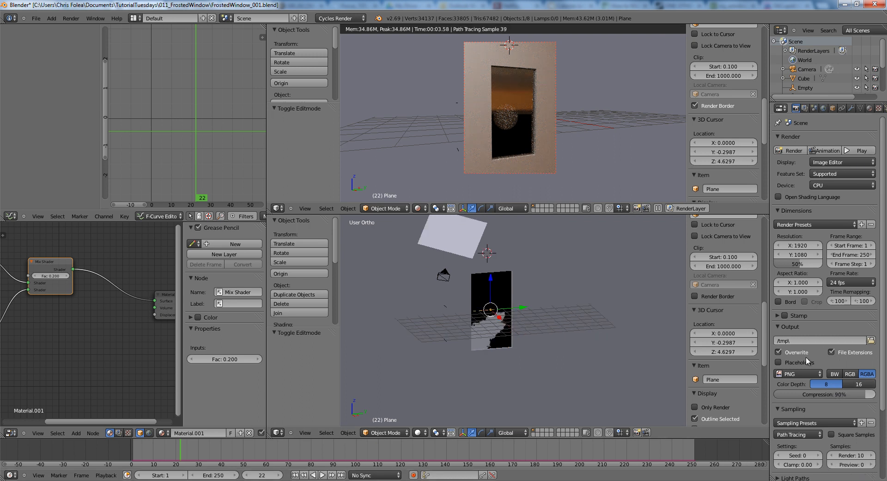
Step: Enable No Caustics and set Filter Glossy to 2.00 in the light path settings
scroll(795, 337, down, 5)
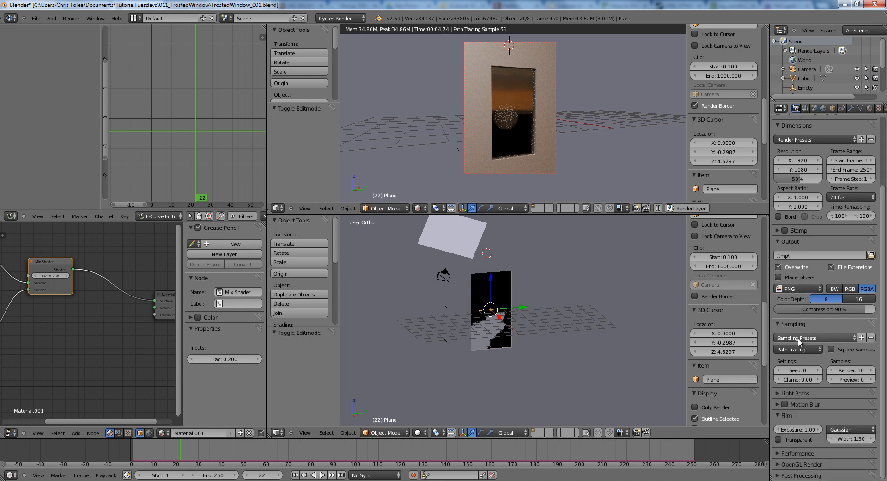
click(786, 394)
scroll(782, 390, down, 3)
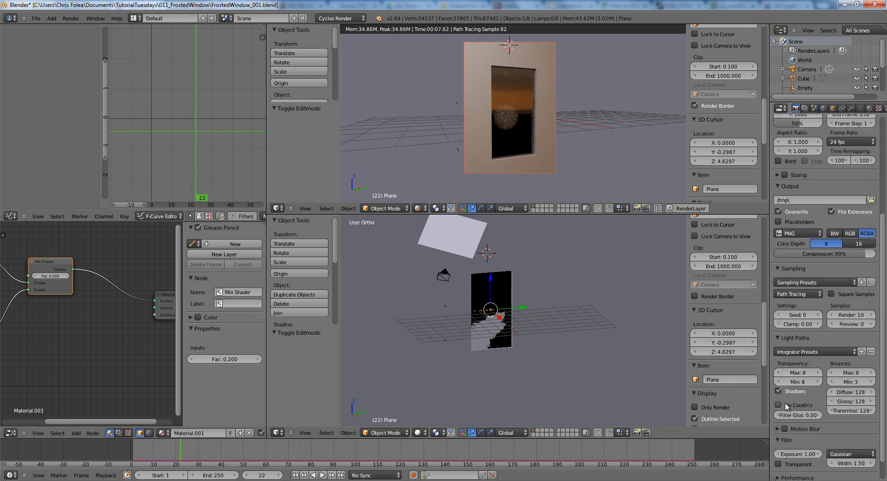
click(786, 404)
click(796, 415)
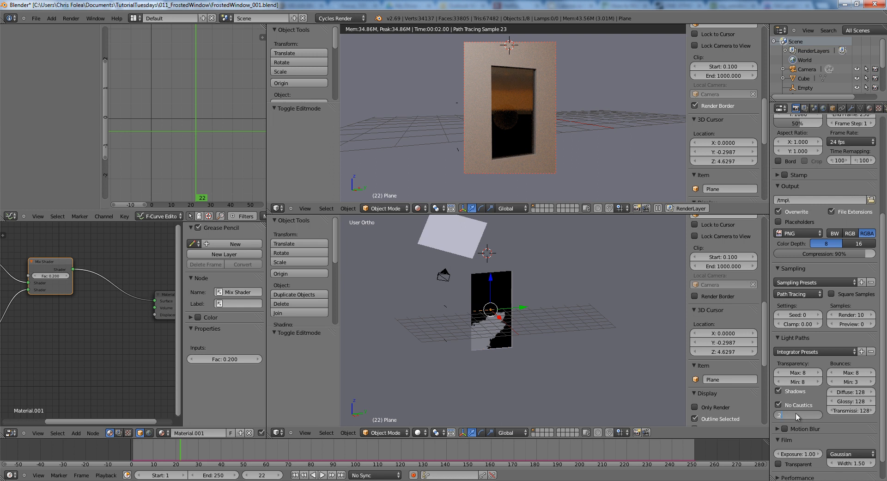
text(.2)
key(Return)
click(797, 417)
text(2)
key(Return)
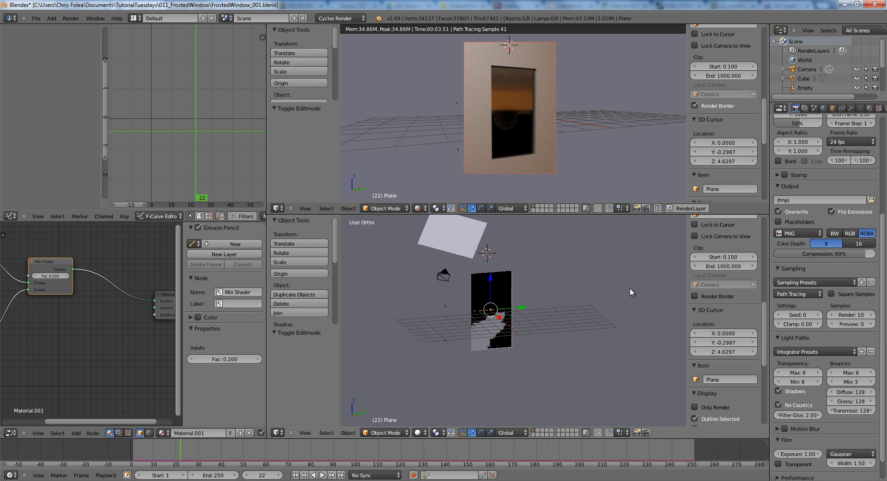
Step: Set the emission strength of the tilted light plane's material to 24
right_click(462, 234)
click(870, 108)
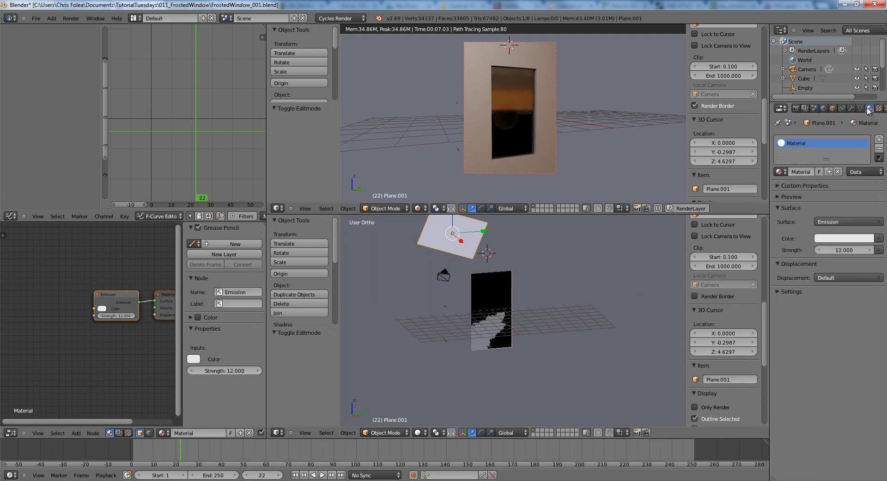
click(838, 250)
text(24)
key(Return)
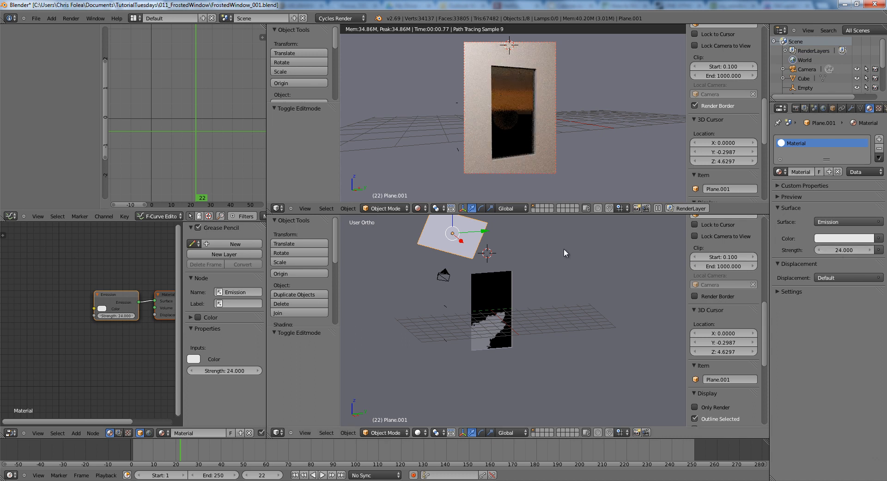
Step: Set the strength of the world's environment texture background to 3
right_click(488, 291)
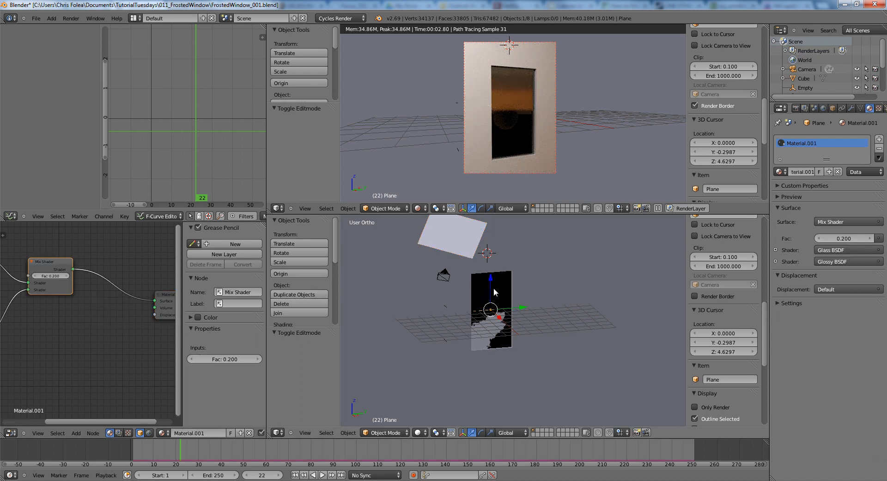
right_click(493, 316)
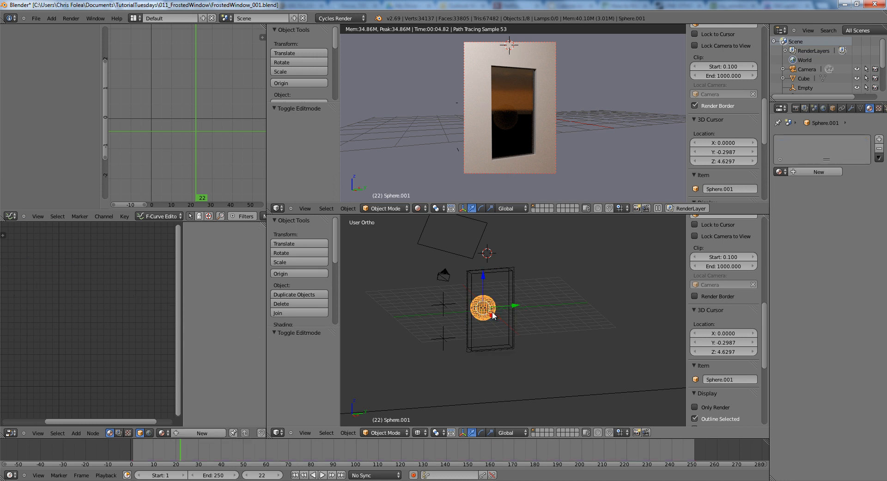
scroll(491, 311, down, 3)
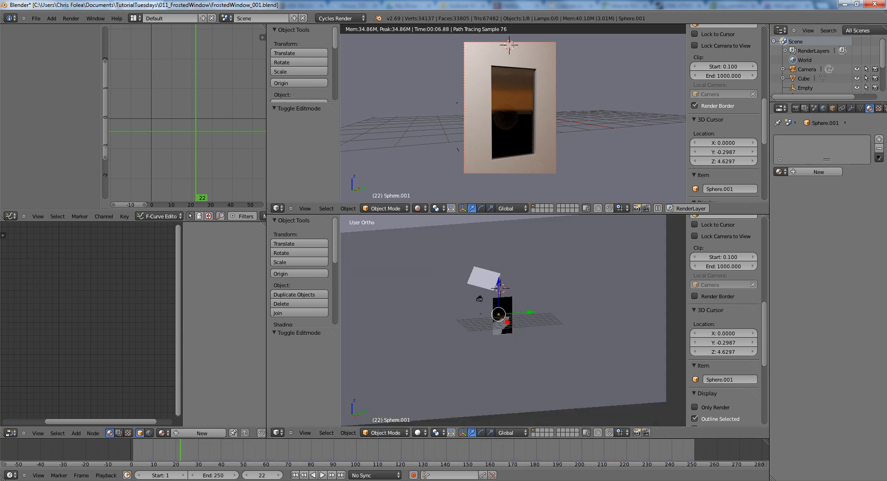
click(823, 108)
click(834, 271)
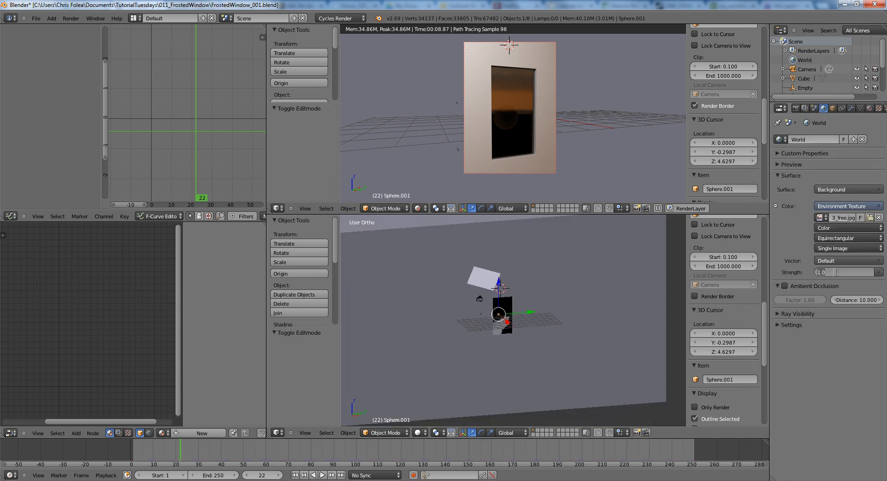
text(3)
key(Return)
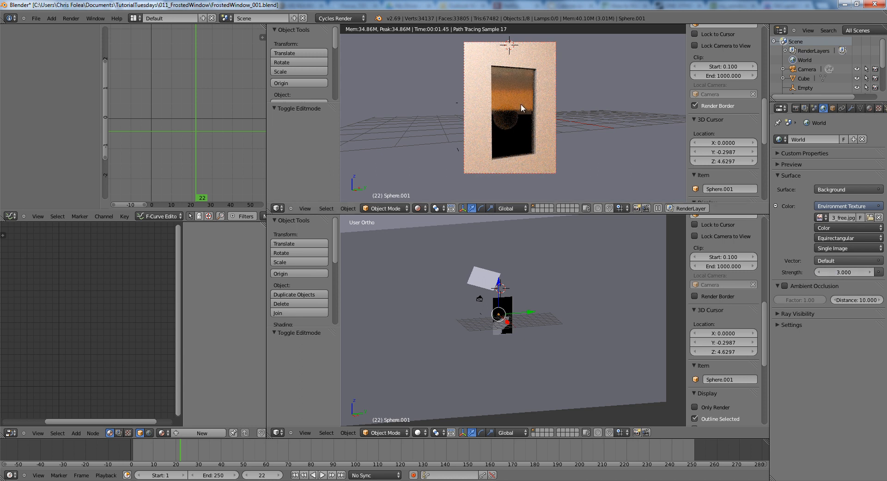
Step: Select the window plane and set its Mix Shader factor to 0.050
scroll(540, 309, up, 5)
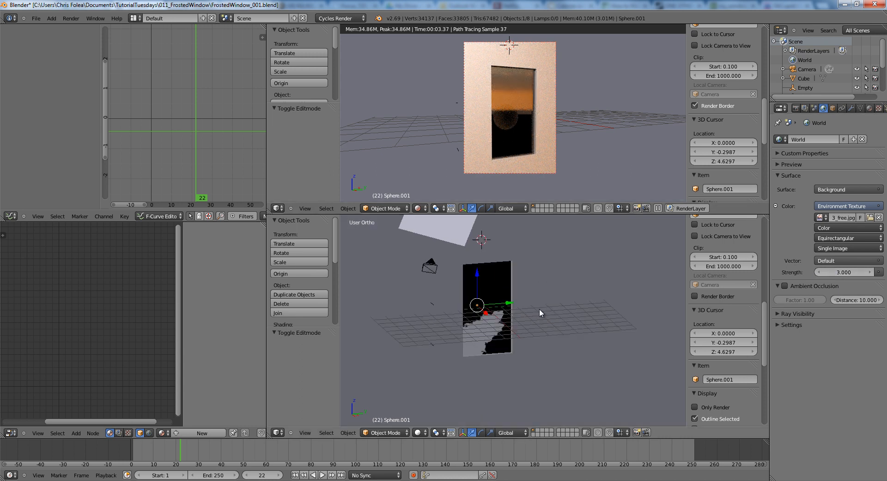
key(a)
right_click(486, 286)
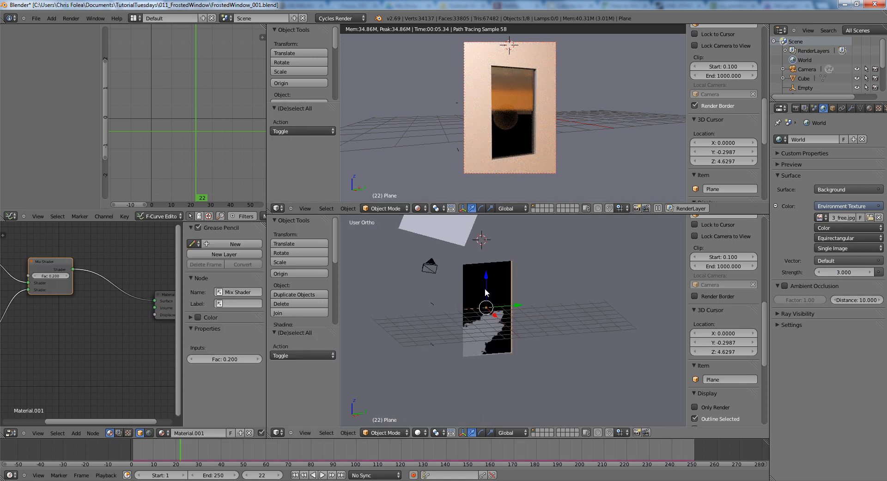
scroll(486, 287, up, 1)
scroll(88, 315, up, 3)
middle_drag(39, 280, 114, 275)
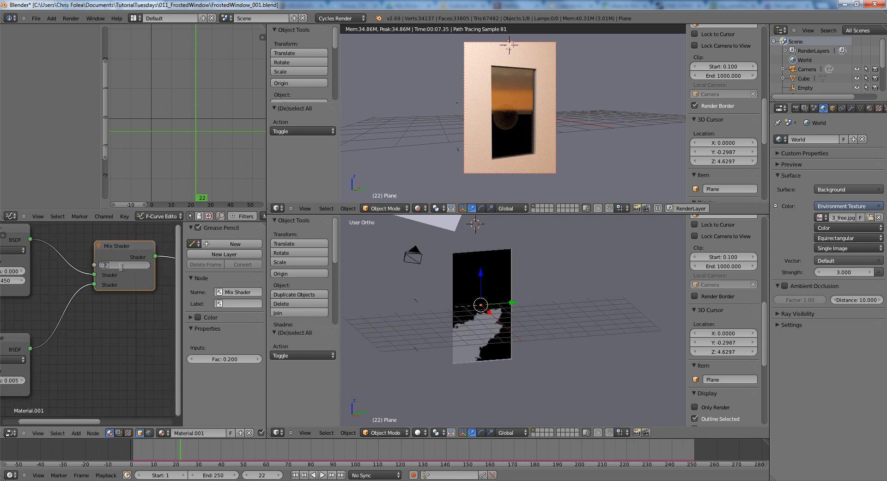
key(Return)
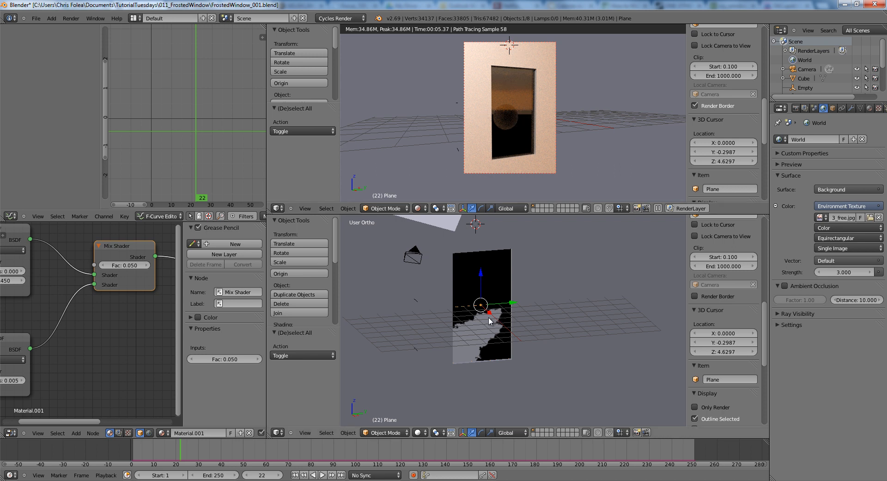
Step: Deselect everything and add a new mesh plane at the 3D cursor
middle_drag(489, 316, 466, 287)
scroll(520, 286, up, 1)
key(a)
key(shift+a)
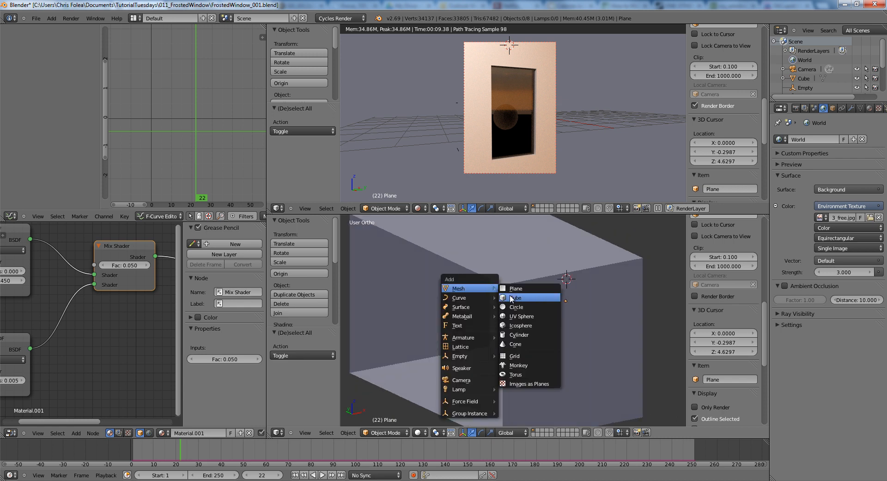
click(511, 290)
Step: Move the new plane about -5.07 along X to place it behind the window
mouse_move(541, 299)
middle_down()
mouse_move(551, 268)
mouse_move(479, 288)
middle_up()
key(g)
key(Escape)
key(z)
key(g)
key(x)
click(553, 274)
Step: Shift the new plane about 6.26 along Y to one side of the window
middle_drag(527, 274, 573, 278)
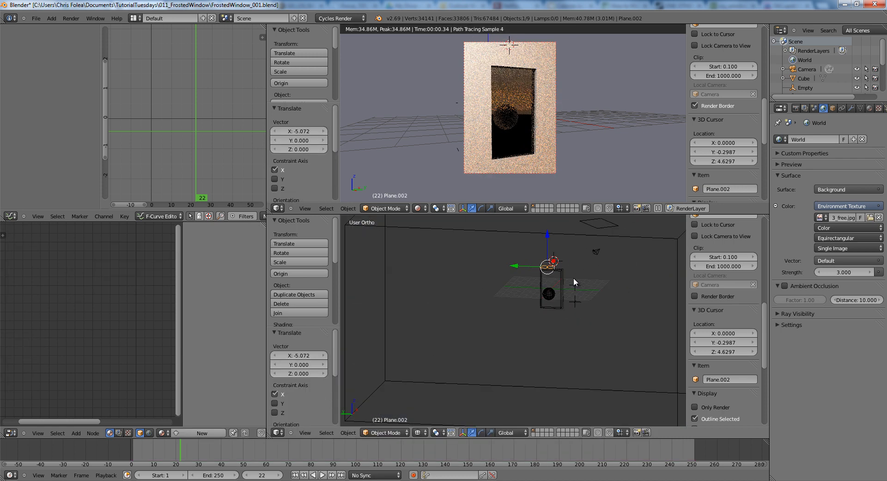
key(z)
key(g)
key(y)
click(514, 276)
Step: Rotate the new plane about -41° in view, then tilt it freely by about -3.4° and -9.7° with trackball rotation
key(r)
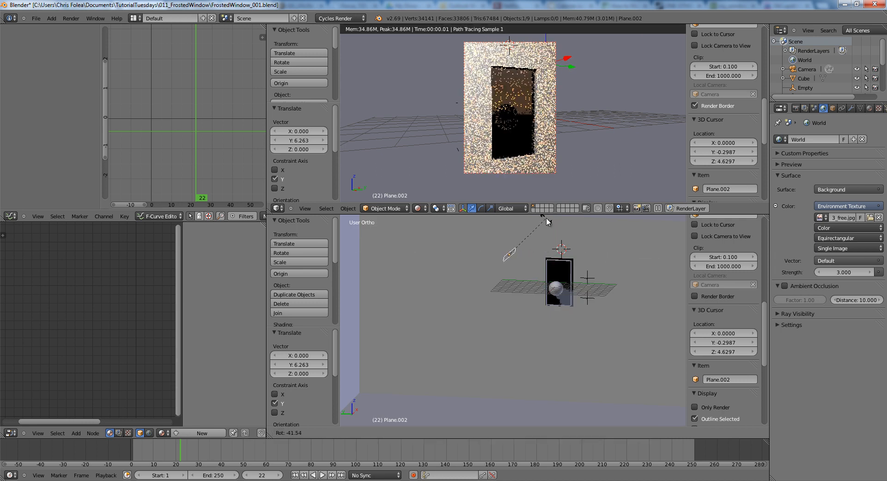
click(544, 223)
key(r)
key(r)
click(537, 234)
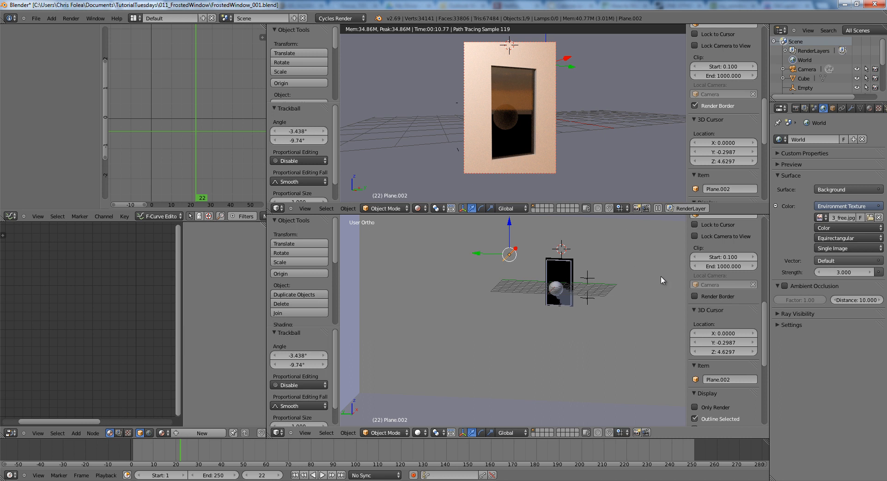
Step: Give the new plane a new material and change its surface shader to Emission with a strength of 12
click(869, 109)
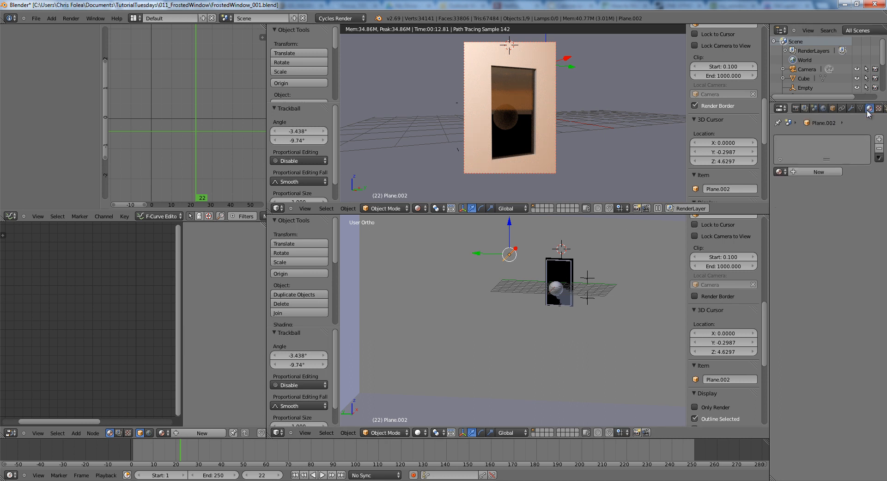
click(823, 174)
click(843, 254)
text(12)
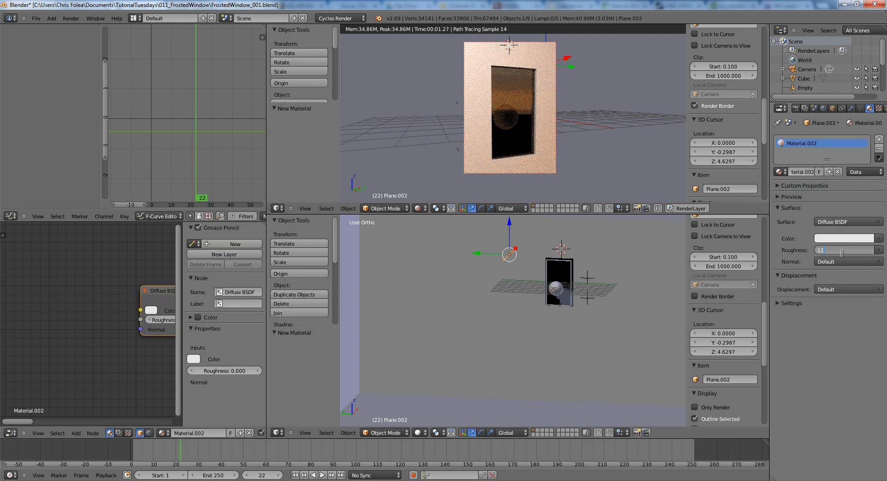
key(Return)
click(831, 222)
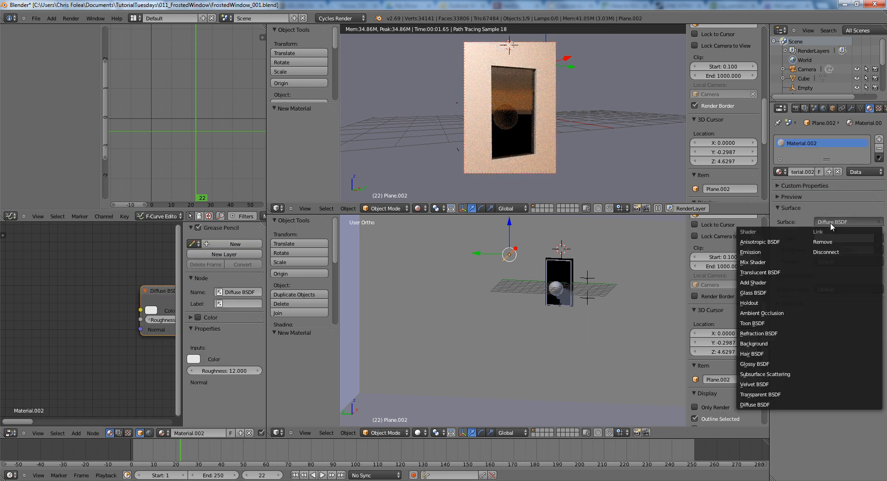
click(775, 250)
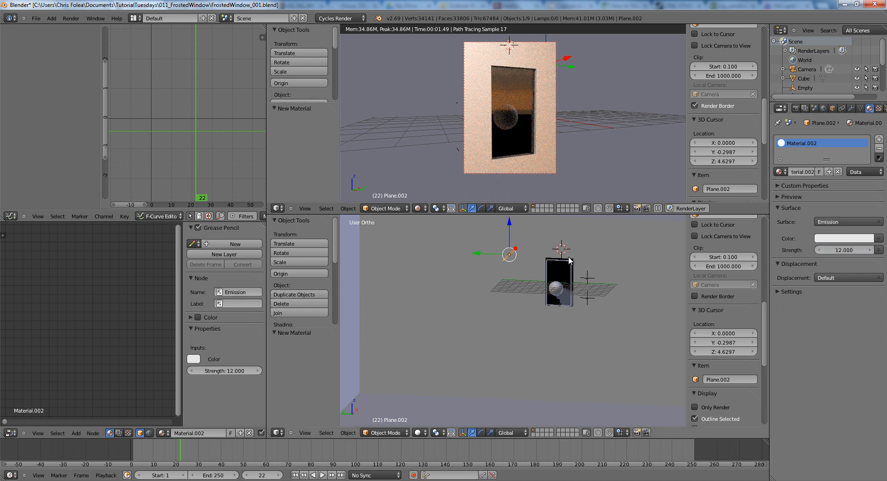
Step: Set the plane's emission strength to 14 and tint its emission color a pale warm orange
click(844, 249)
text(14)
key(Return)
click(836, 238)
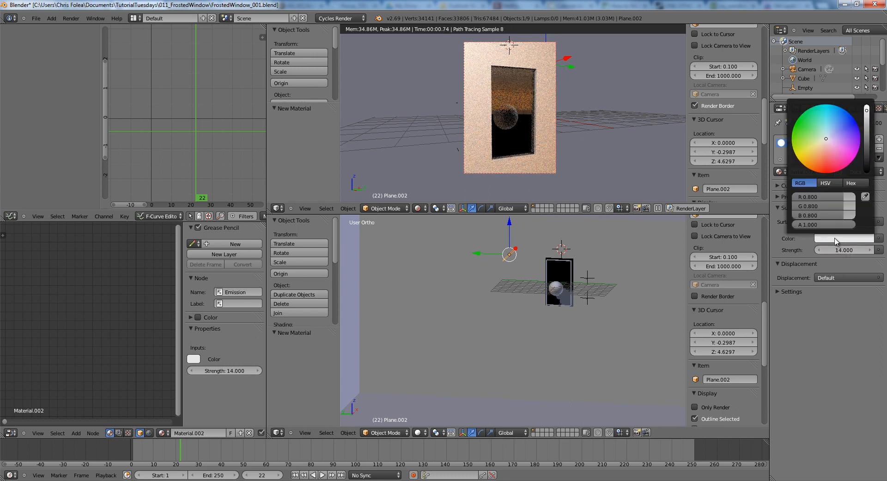
drag(821, 155, 815, 157)
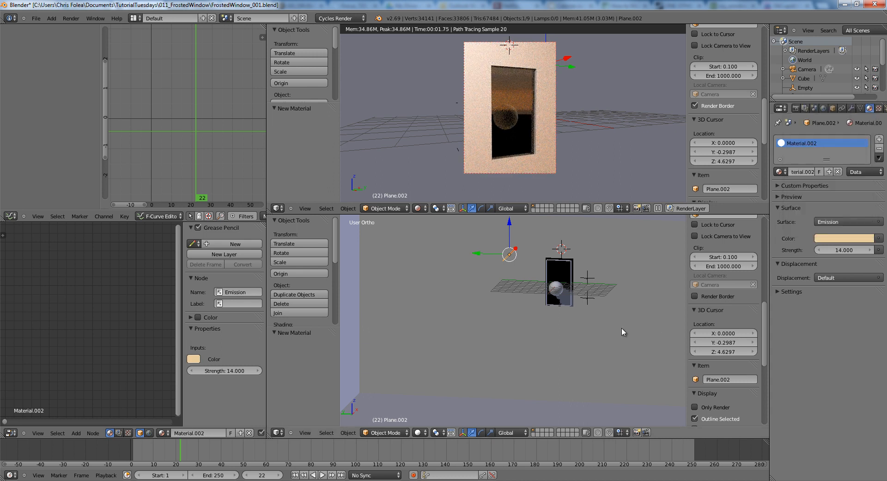
Step: Select the window pane and duplicate its Glass BSDF node, placing the copy below the existing shader nodes
middle_drag(622, 327, 452, 325)
middle_drag(505, 86, 497, 106)
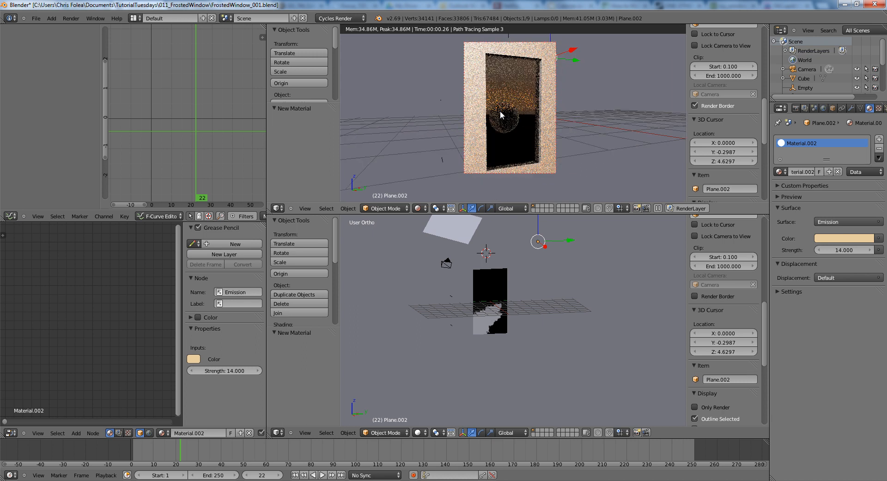
right_click(500, 295)
scroll(57, 285, down, 8)
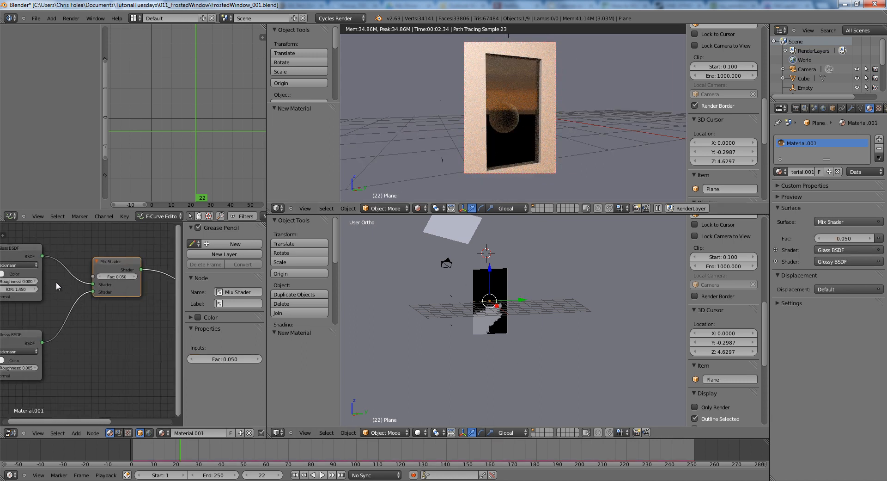
middle_drag(166, 292, 86, 302)
drag(120, 312, 149, 303)
middle_drag(78, 297, 130, 272)
scroll(69, 298, up, 1)
right_click(19, 248)
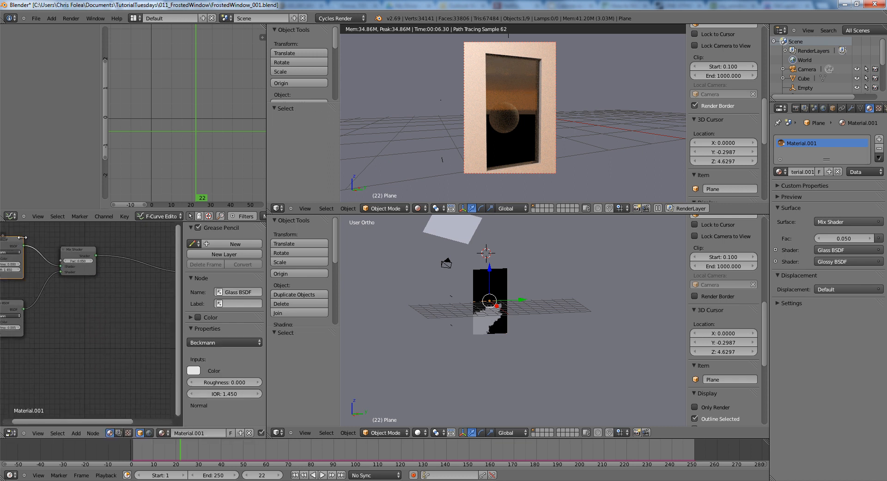
key(shift+d)
click(57, 353)
Step: Insert a second Mix Shader between the first one and the output, and link the duplicated Glass BSDF to its free shader input
key(shift+a)
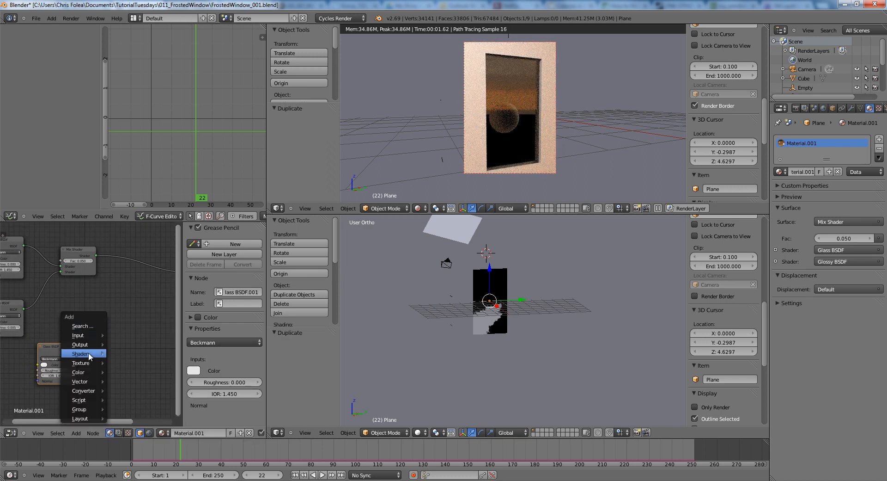
mouse_move(87, 352)
click(156, 199)
click(144, 261)
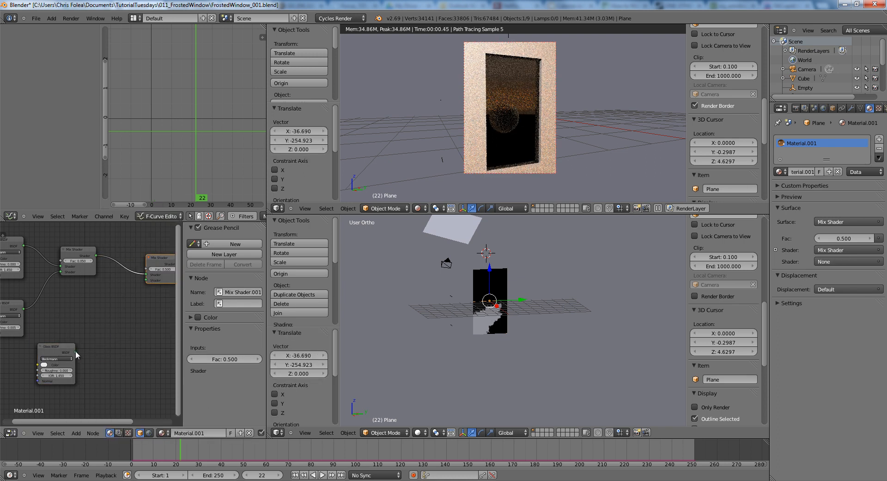
drag(75, 351, 146, 280)
Step: Set the roughness of the duplicated Glass BSDF to 0.3
shift+scroll(129, 282, up, 1)
scroll(128, 282, up, 2)
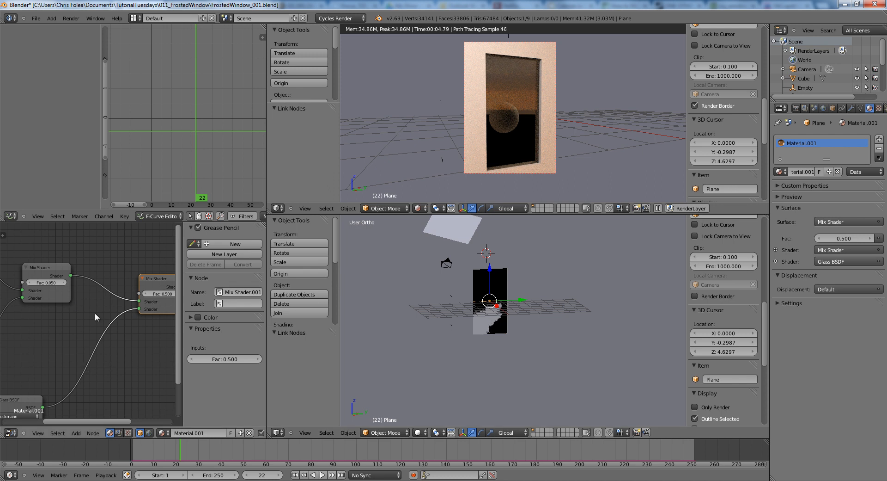
middle_drag(95, 314, 144, 248)
scroll(88, 330, up, 2)
click(61, 378)
click(67, 369)
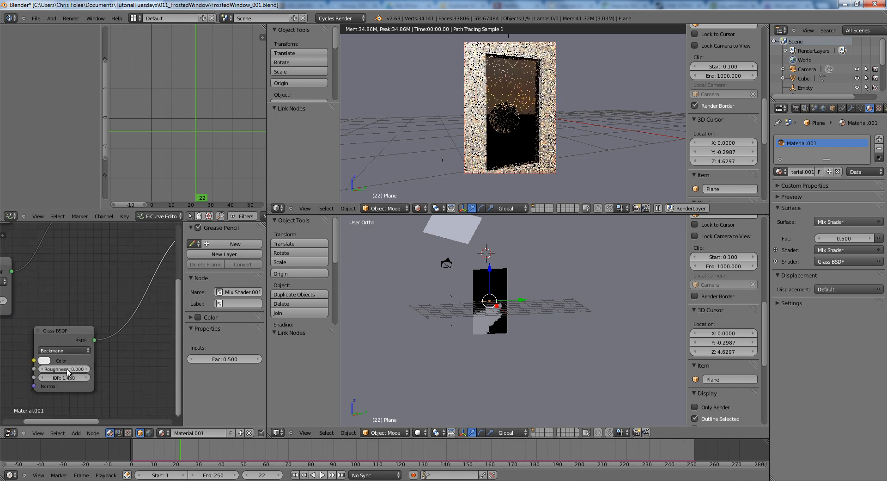
click(67, 369)
text(0.0)
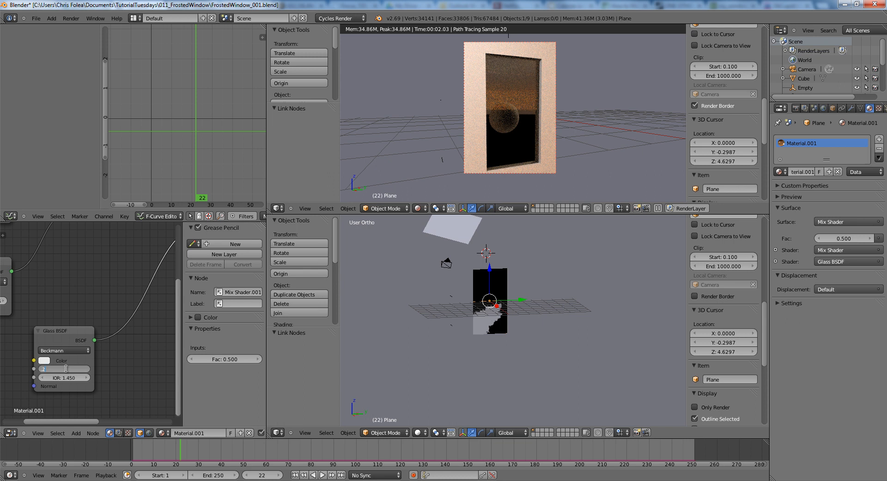
key(Return)
click(65, 369)
text(.3)
key(Return)
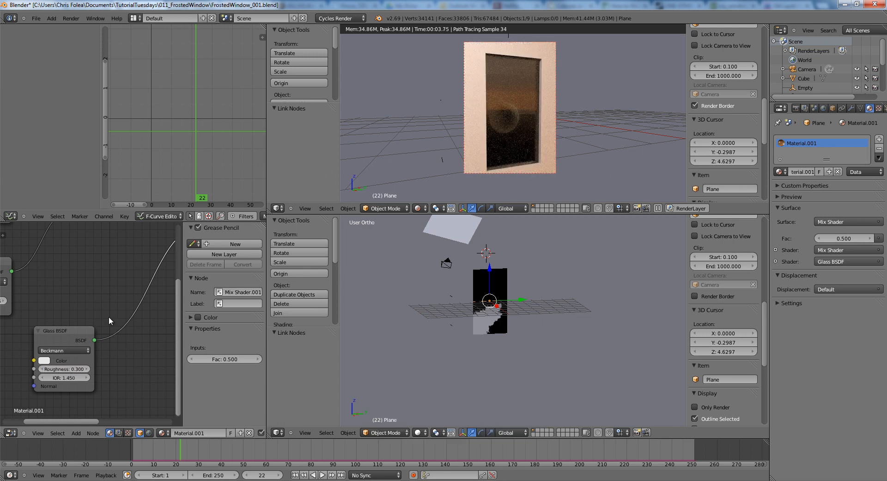
Step: Add an Attribute input node and place it above the two Mix Shader nodes
scroll(71, 365, down, 2)
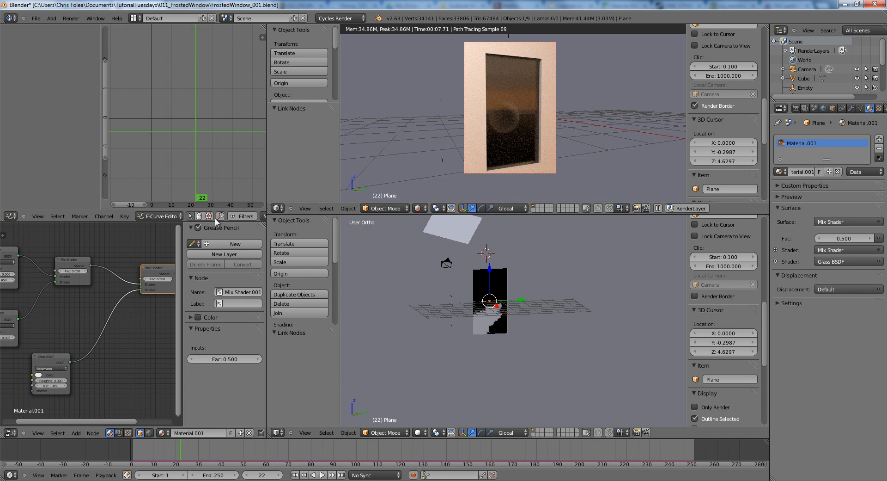
middle_drag(99, 303, 61, 343)
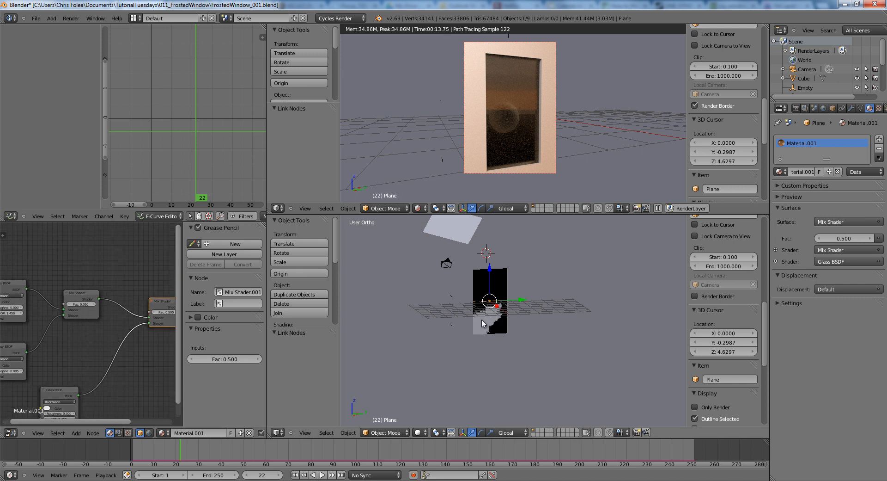
middle_drag(107, 249, 109, 274)
key(shift+a)
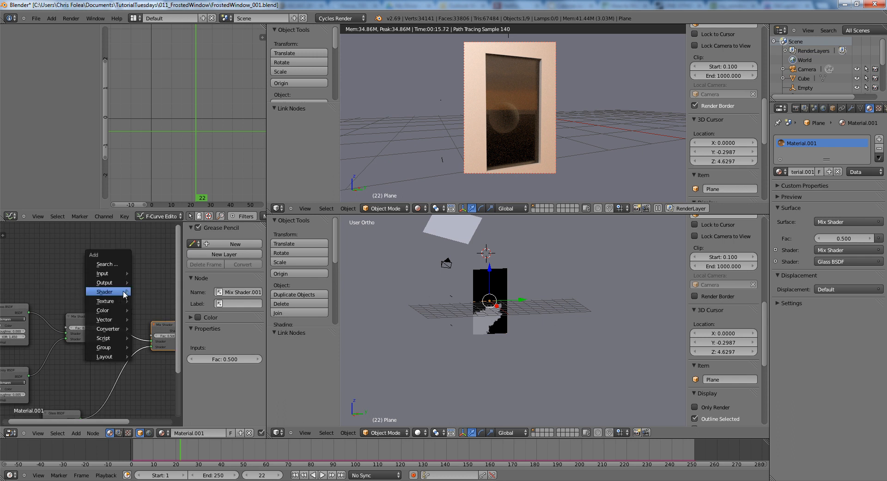
mouse_move(109, 276)
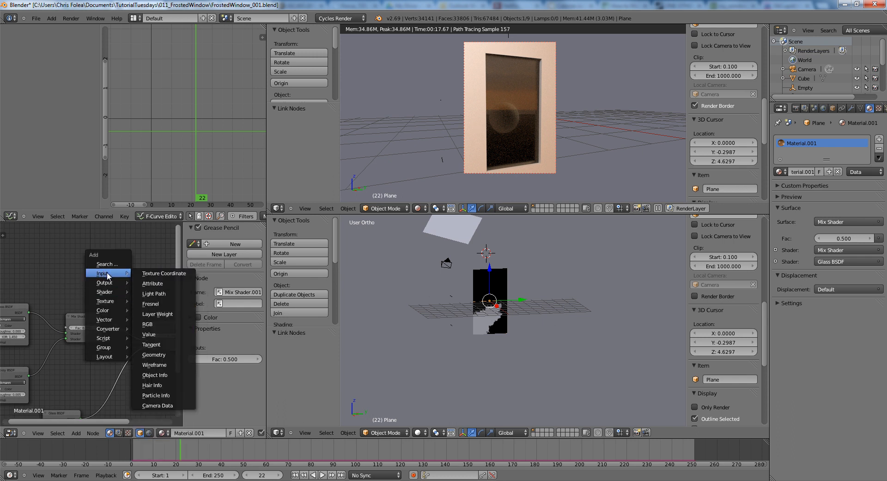
click(163, 287)
click(72, 305)
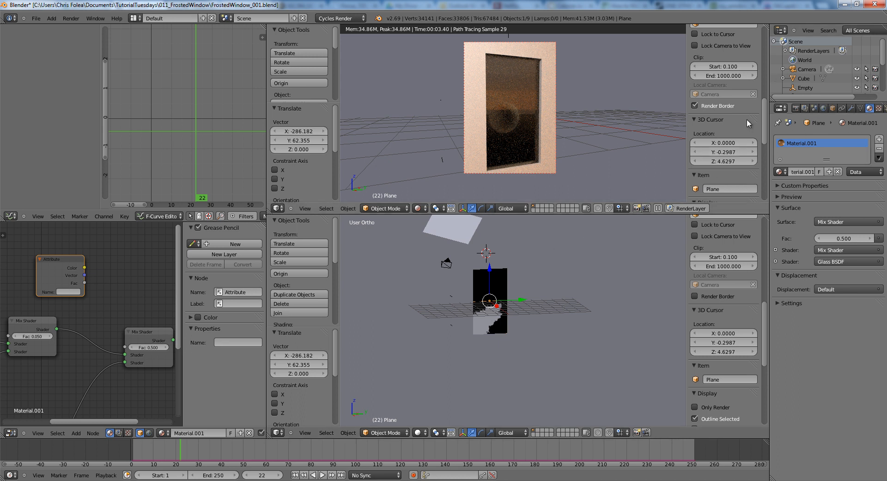
Step: Set the Attribute node's name to dp_wetmap and link its Fac output to the second Mix Shader's Fac input
click(861, 108)
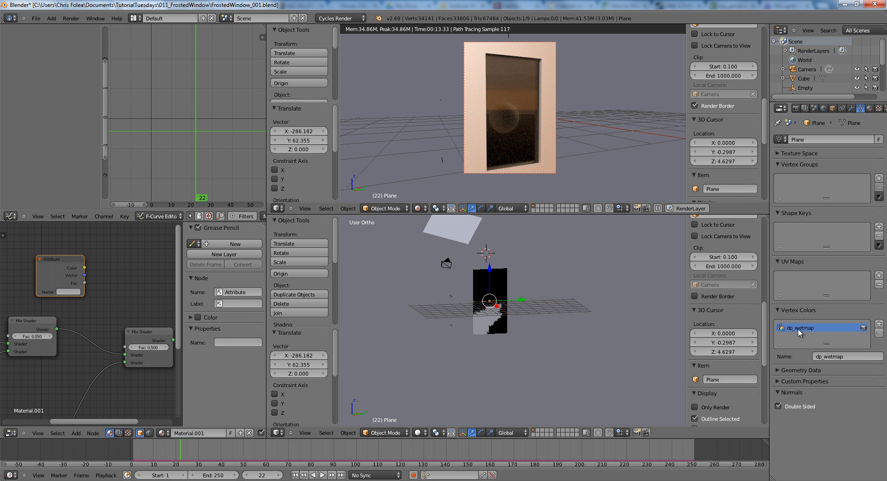
click(67, 290)
text(dp_wetmap)
key(Return)
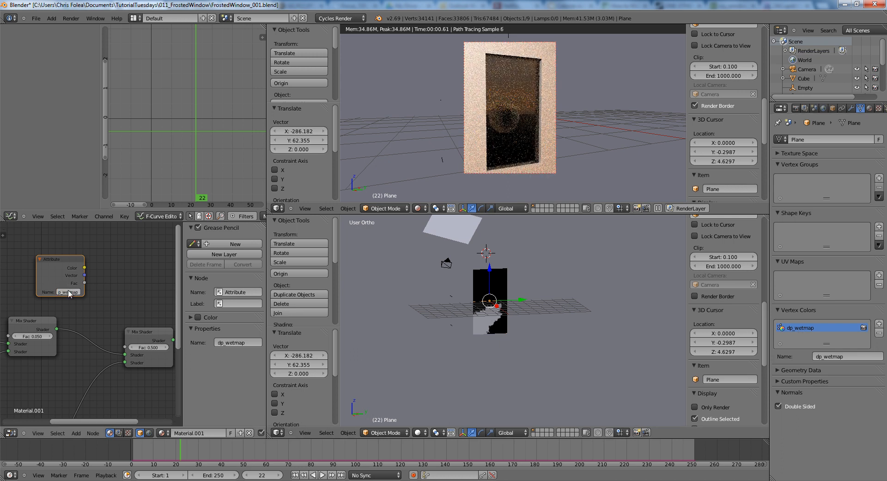
mouse_move(92, 300)
middle_down()
mouse_move(55, 307)
mouse_move(82, 288)
middle_up()
scroll(40, 299, down, 1)
drag(63, 281, 122, 344)
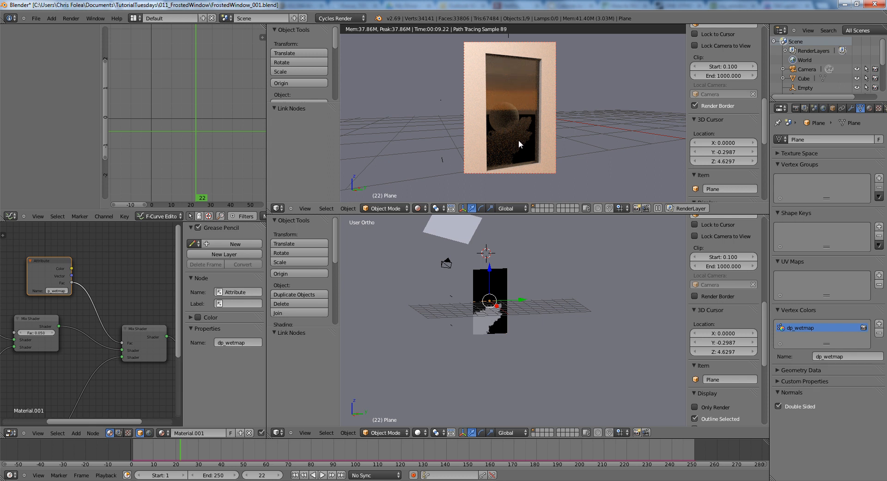
Step: Add a Noise Texture node below the shaders and link its Fac output to the Material Output's Displacement input
middle_drag(142, 352, 41, 288)
drag(120, 288, 171, 299)
middle_drag(115, 310, 133, 276)
key(shift+a)
mouse_move(141, 291)
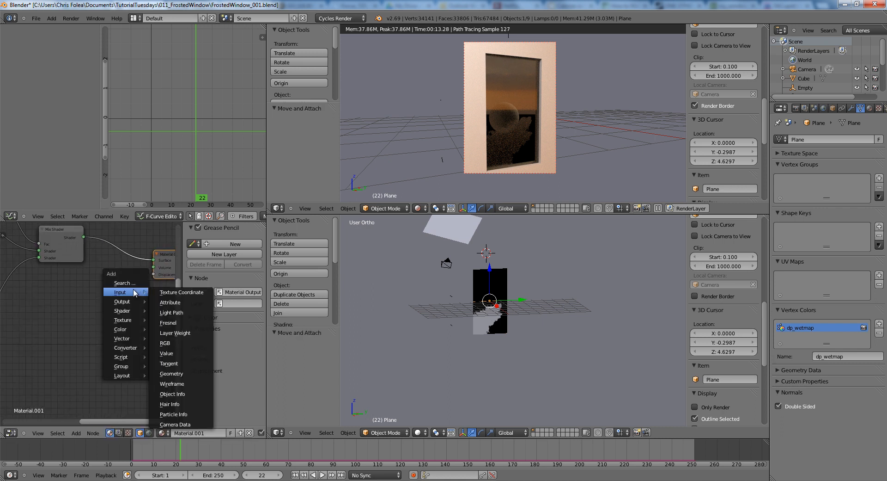
mouse_move(130, 320)
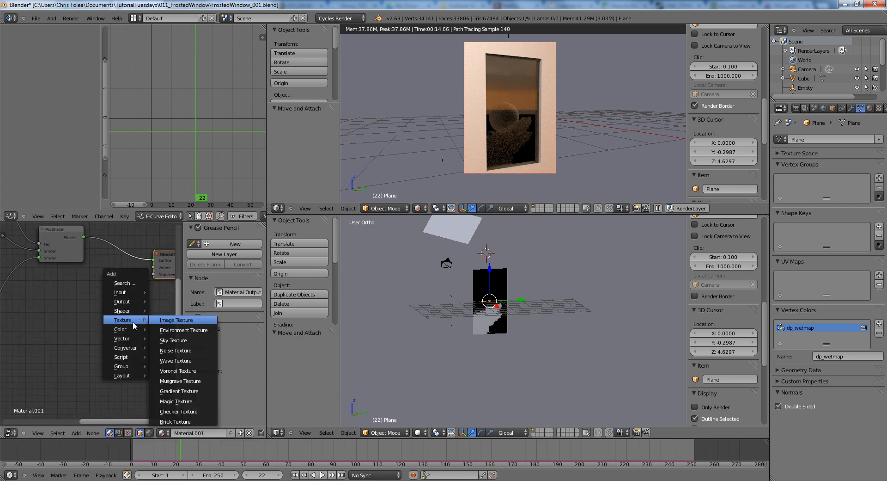
click(176, 350)
click(39, 308)
drag(78, 324, 149, 276)
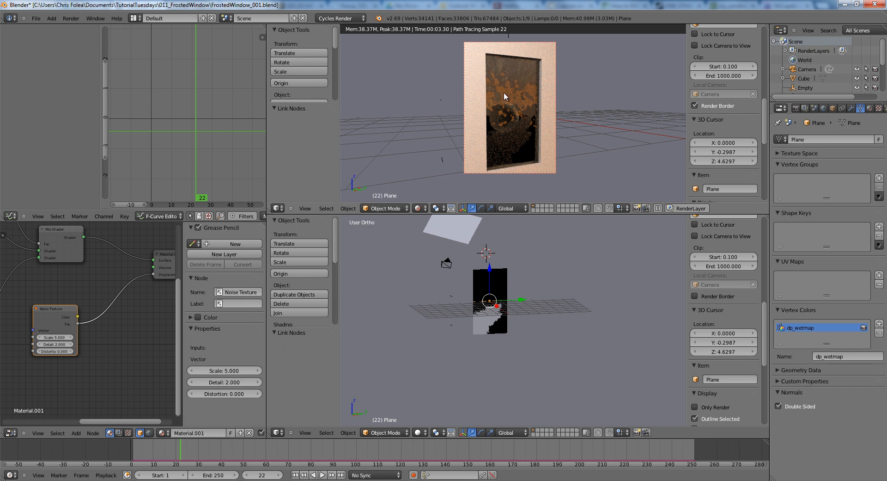
middle_drag(58, 338, 118, 301)
drag(121, 292, 179, 308)
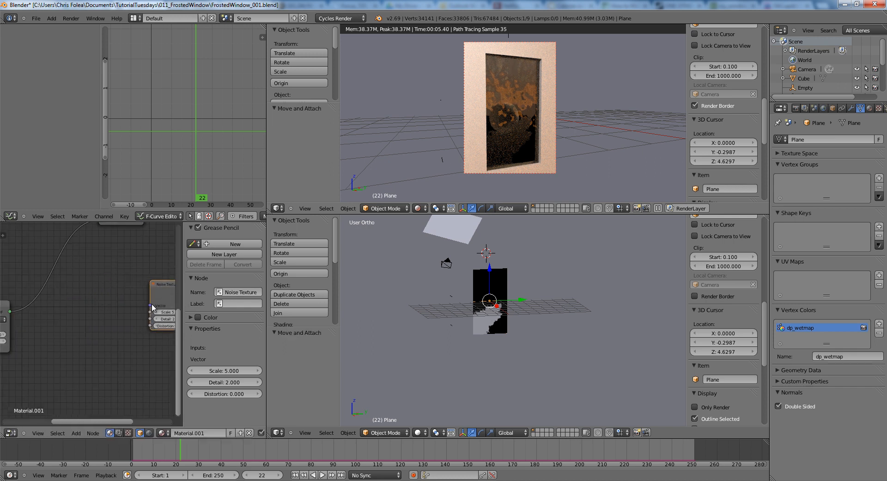
Step: Disconnect the Mix Shader from the Material Output and link a new Diffuse BSDF to the Surface input instead
middle_drag(152, 307, 105, 321)
scroll(106, 320, down, 2)
middle_drag(141, 234, 113, 295)
scroll(133, 294, down, 2)
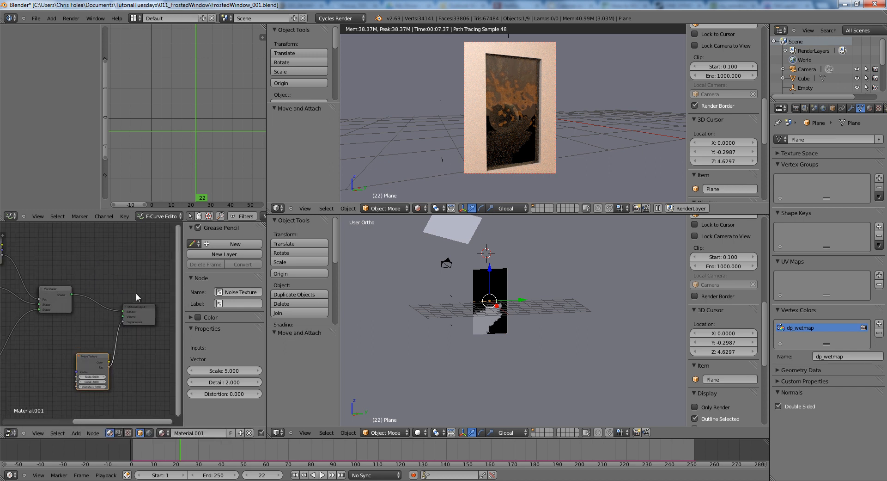
drag(123, 312, 84, 313)
key(shift+a)
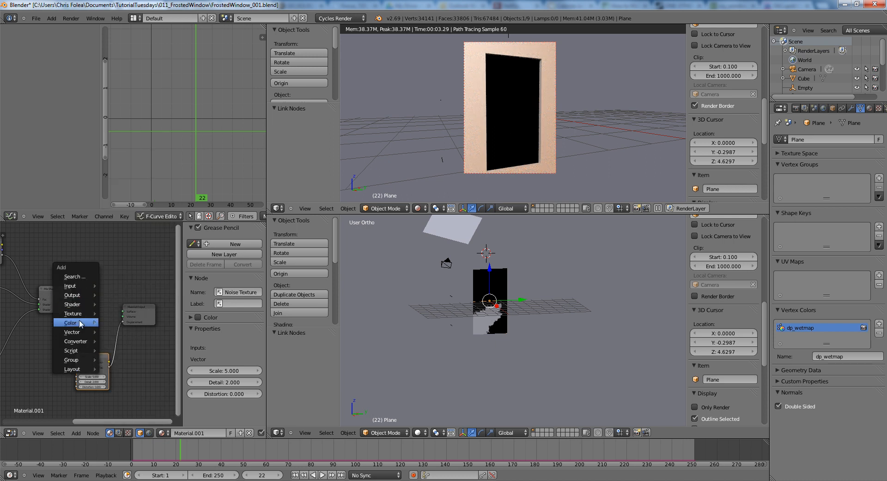
mouse_move(79, 304)
click(123, 166)
click(92, 255)
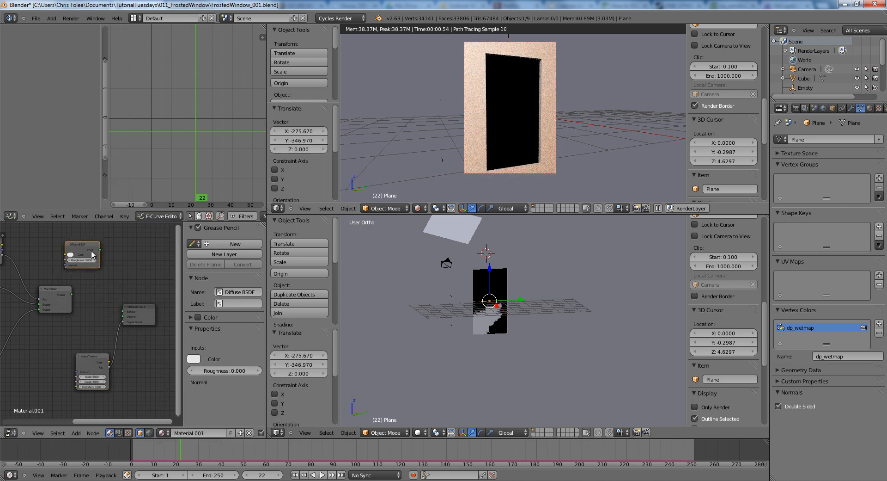
drag(100, 253, 123, 309)
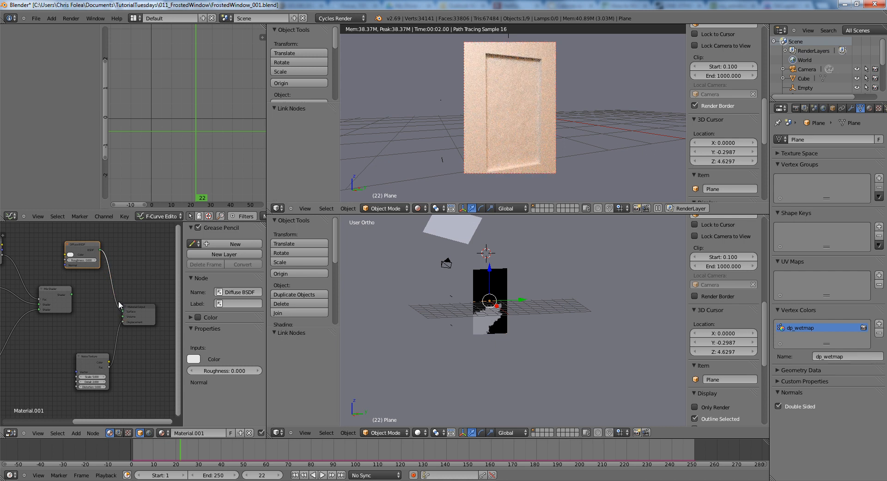
Step: Add a Texture Coordinate node and link its Object output to the Noise Texture's Vector input
middle_drag(111, 307, 127, 277)
scroll(127, 277, up, 1)
middle_drag(114, 344, 171, 303)
scroll(171, 303, up, 1)
key(shift+a)
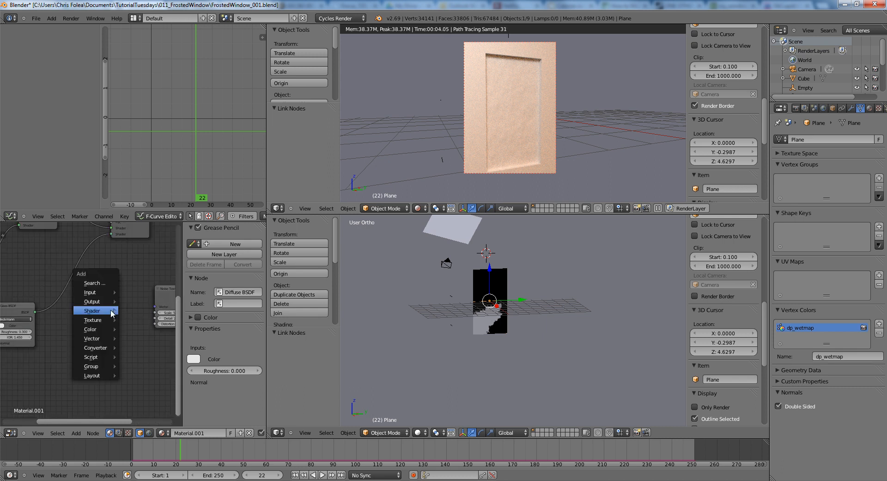
mouse_move(100, 291)
click(137, 292)
click(68, 317)
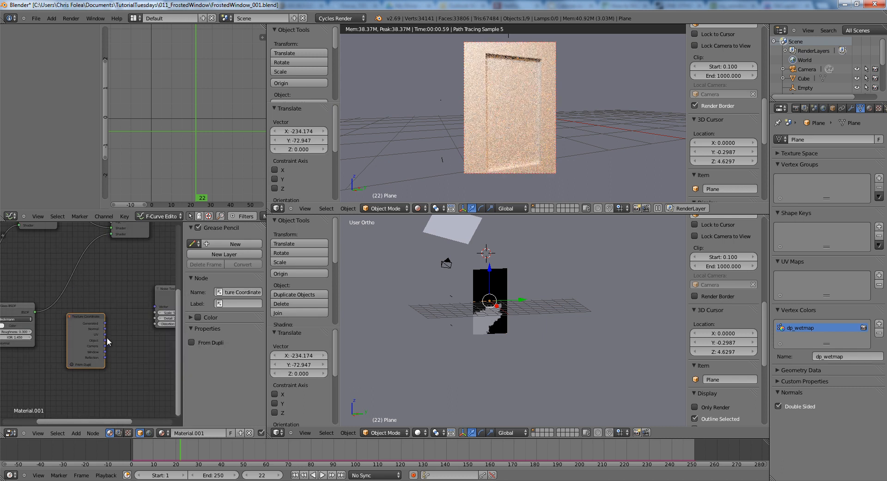
drag(105, 339, 155, 306)
Step: Try Noise Texture Scale values of 12 and 50 for the displacement
scroll(139, 315, up, 1)
middle_drag(139, 314, 60, 332)
scroll(60, 332, up, 3)
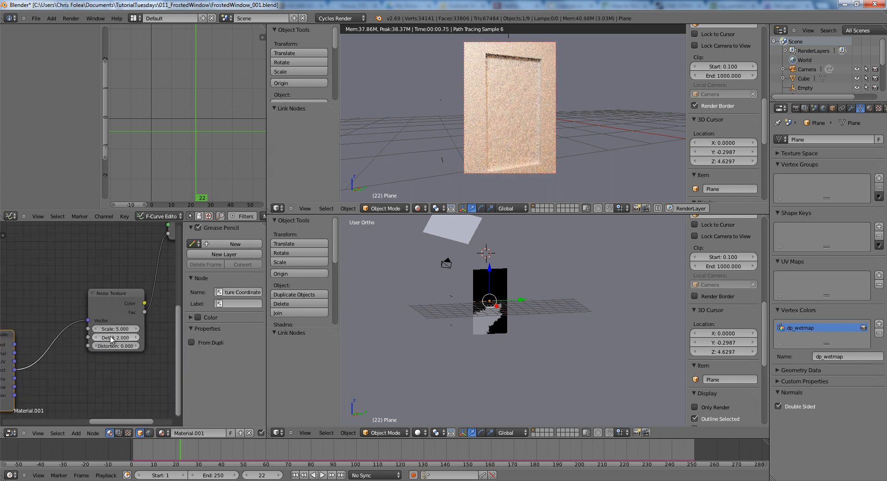
click(119, 330)
text(1)
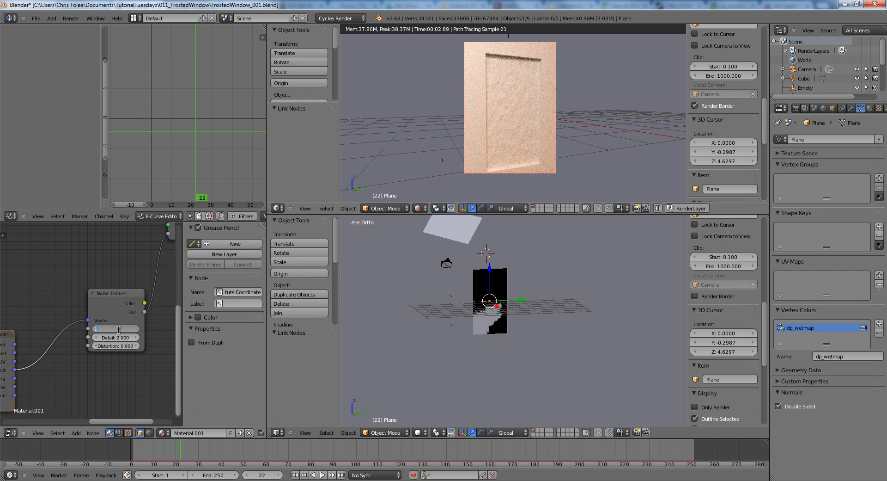
text(2)
key(Return)
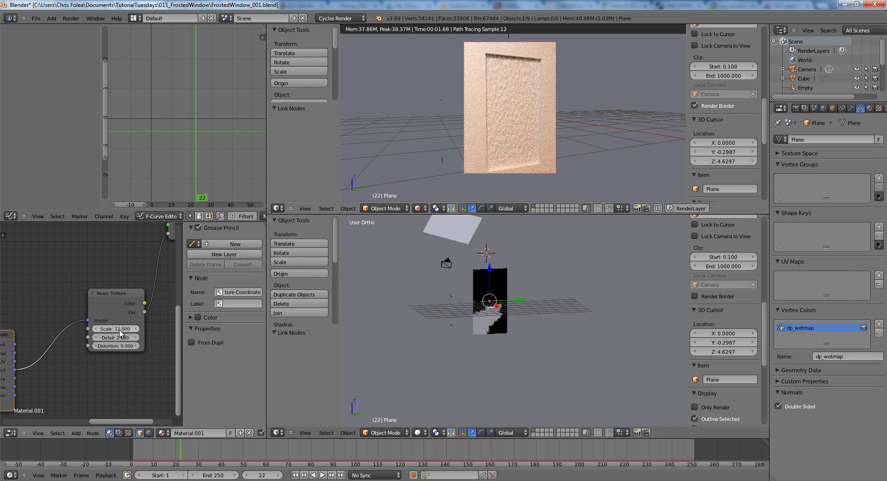
click(118, 330)
text(50)
key(Return)
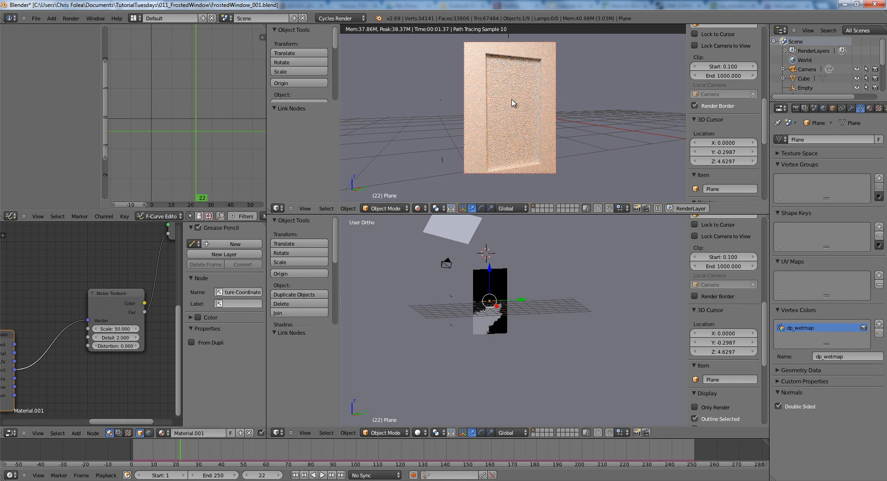
Step: Set the Noise Texture's Scale to 35
click(115, 328)
text(35)
key(Return)
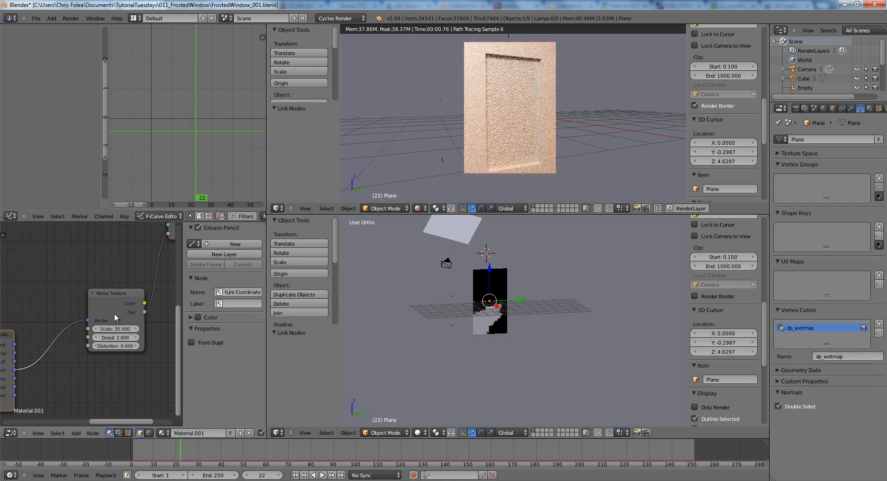
Step: Move the Material Output node farther away from the Noise Texture and place the Attribute node below the first Mix Shader
scroll(129, 304, down, 5)
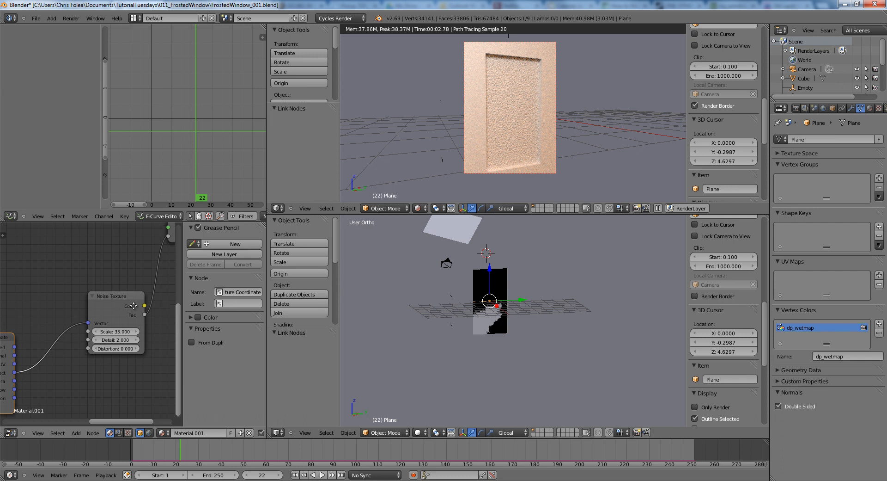
middle_drag(132, 303, 39, 306)
drag(44, 281, 140, 285)
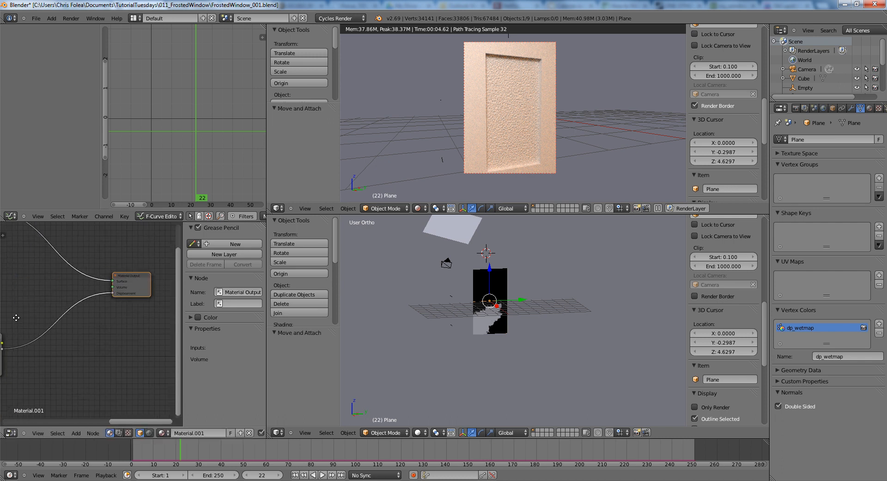
middle_drag(21, 319, 97, 298)
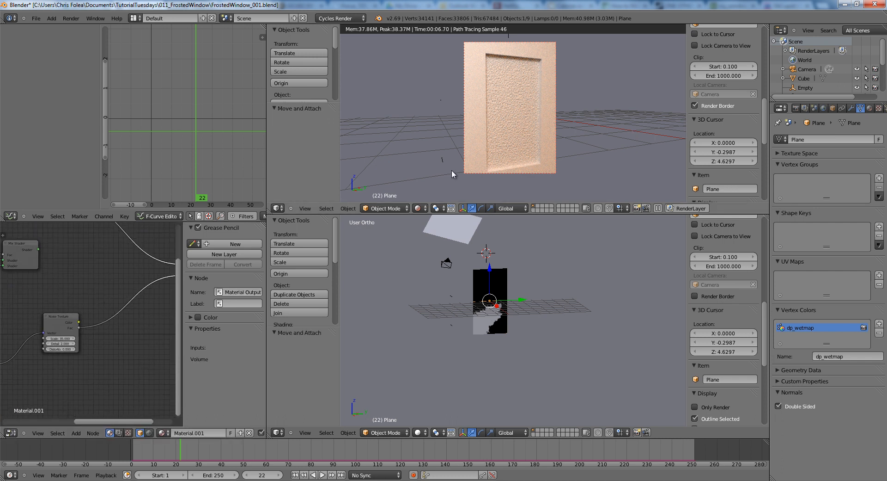
middle_drag(16, 359, 69, 357)
scroll(71, 346, down, 5)
middle_drag(64, 291, 64, 306)
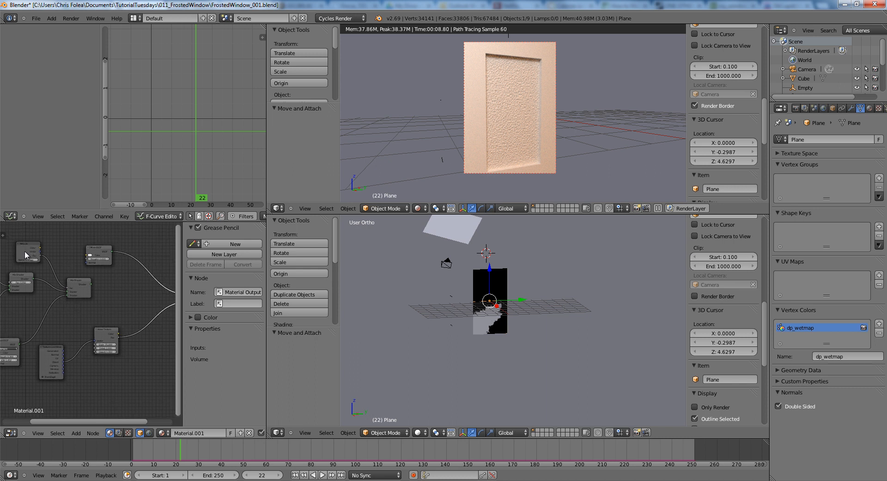
drag(28, 244, 22, 300)
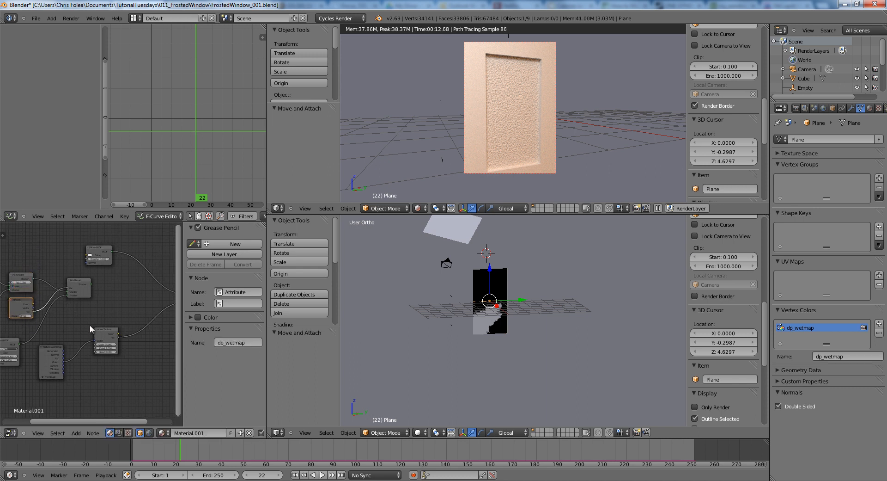
Step: Insert a color Mix node between the Noise Texture and the Material Output's Displacement input, and space the Noise Texture away from it
middle_drag(134, 314, 93, 299)
scroll(93, 303, up, 5)
key(shift+a)
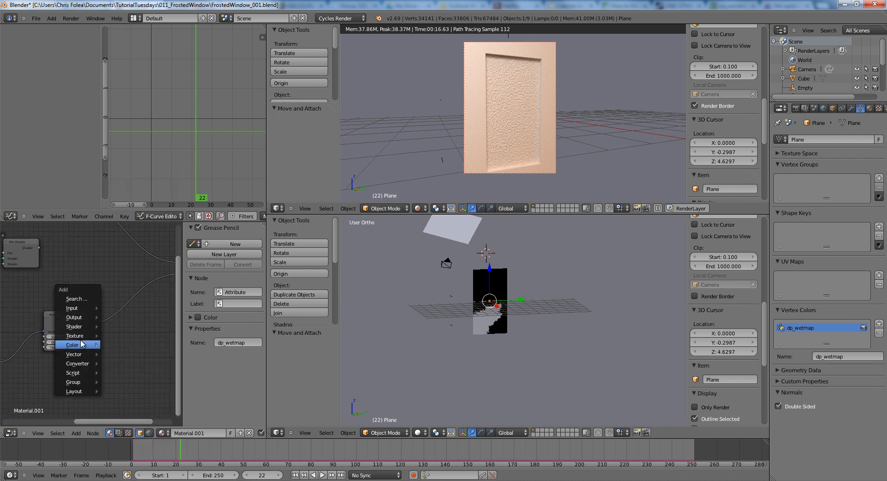
mouse_move(76, 345)
click(124, 341)
click(102, 302)
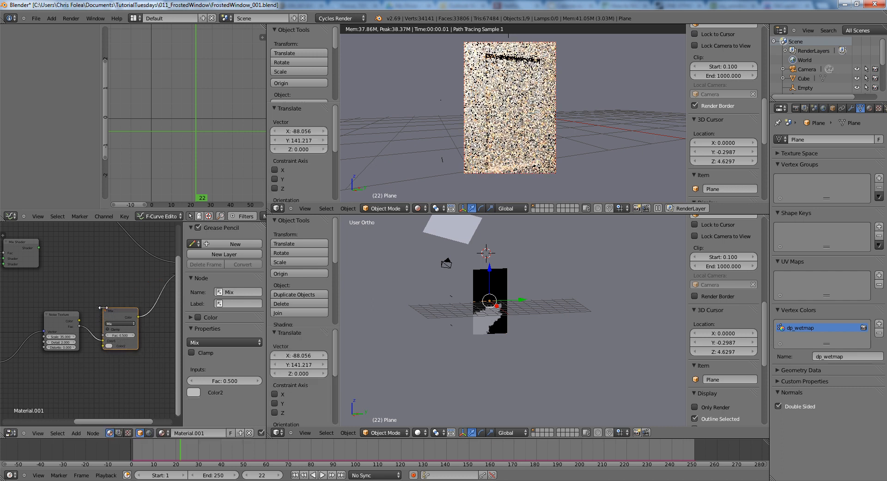
scroll(74, 296, up, 2)
click(69, 289)
drag(70, 290, 25, 314)
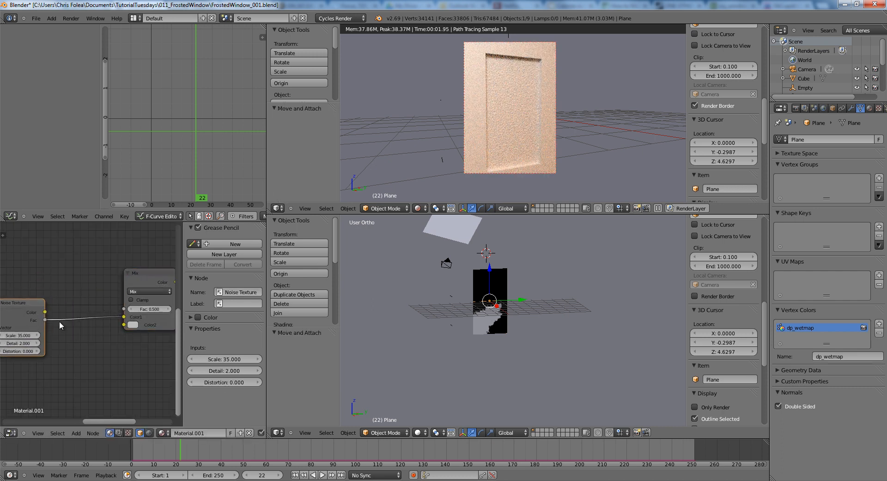
Step: Move the Noise Texture link from the Mix node's Color1 to Color2 and make Color1 black
middle_drag(125, 345, 100, 336)
click(110, 317)
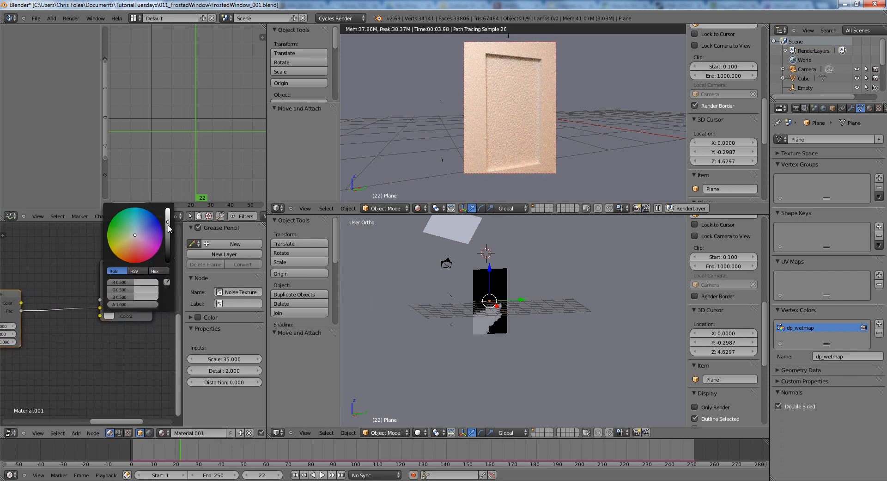
drag(170, 229, 171, 277)
drag(99, 307, 99, 316)
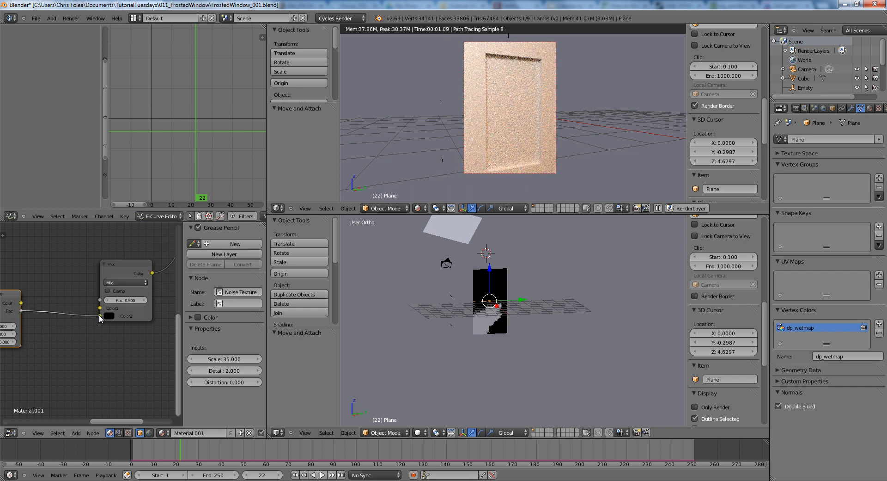
click(109, 307)
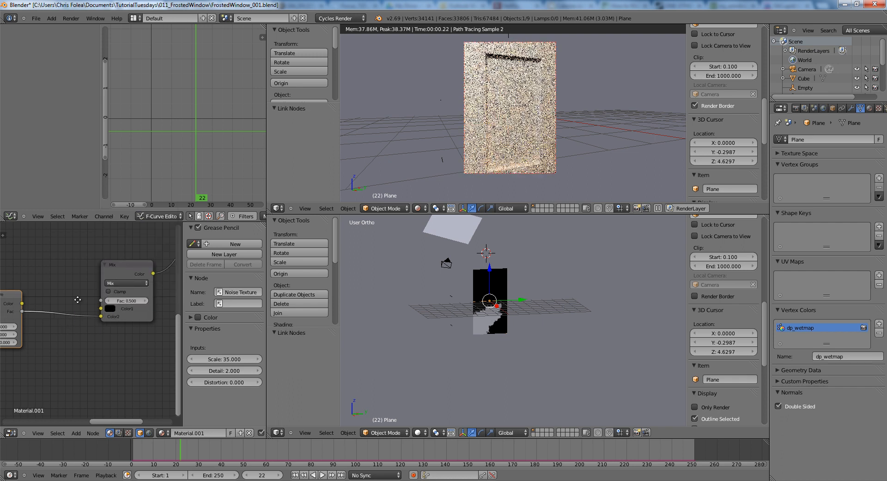
Step: Link the dp_wetmap Attribute node's Fac output to the color Mix node's Fac input
scroll(51, 301, down, 4)
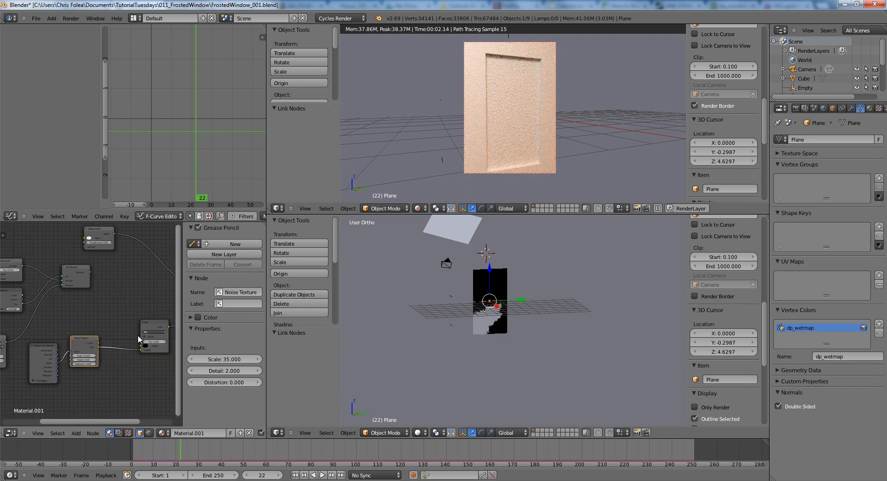
drag(138, 336, 139, 344)
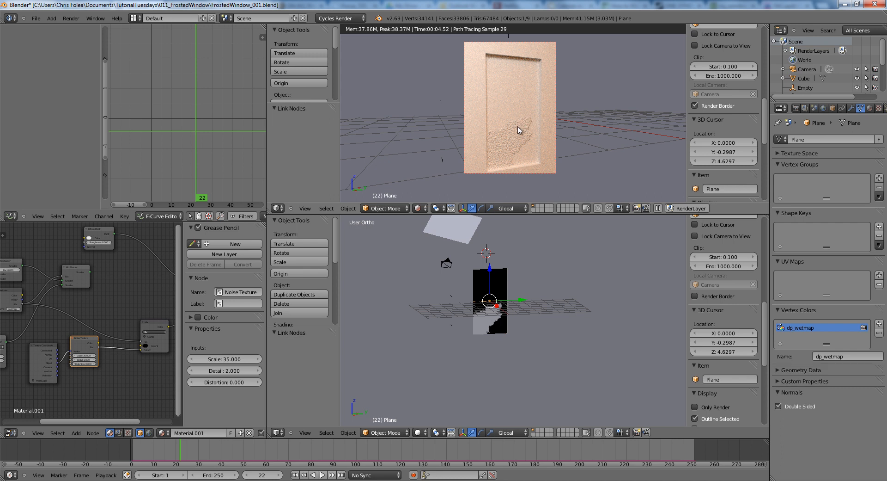
Step: Show the Noise Texture's texture properties and try a Detail value of 12
click(89, 344)
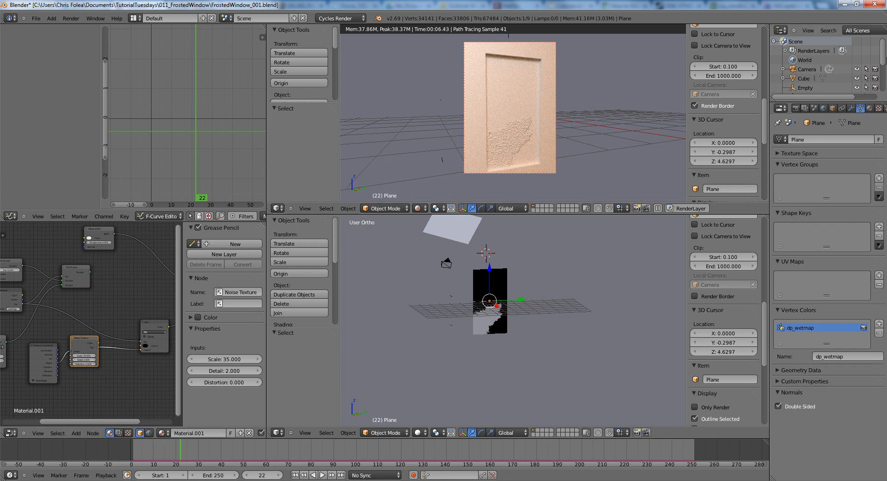
click(878, 107)
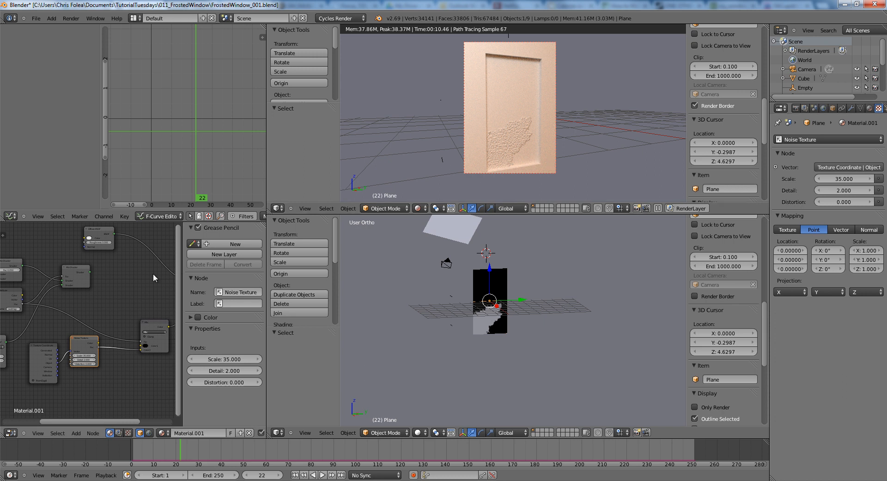
scroll(104, 303, up, 1)
middle_drag(106, 312, 110, 256)
scroll(111, 259, up, 3)
click(87, 296)
text(12)
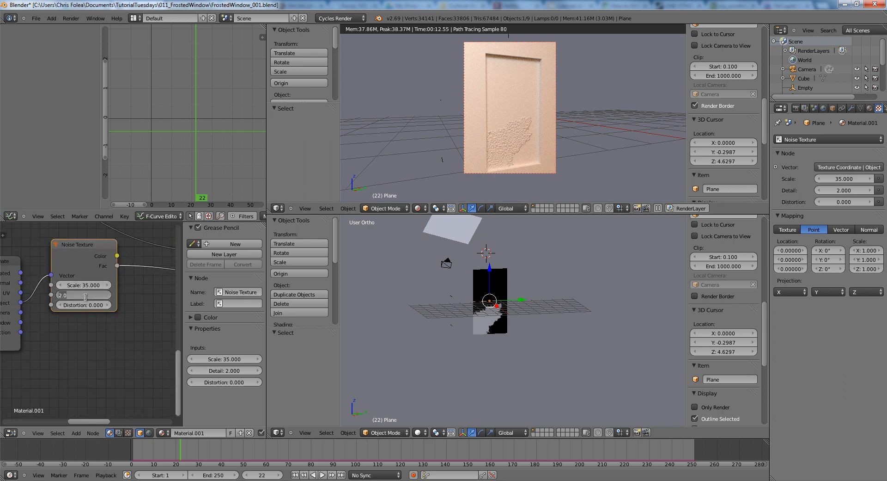
key(Return)
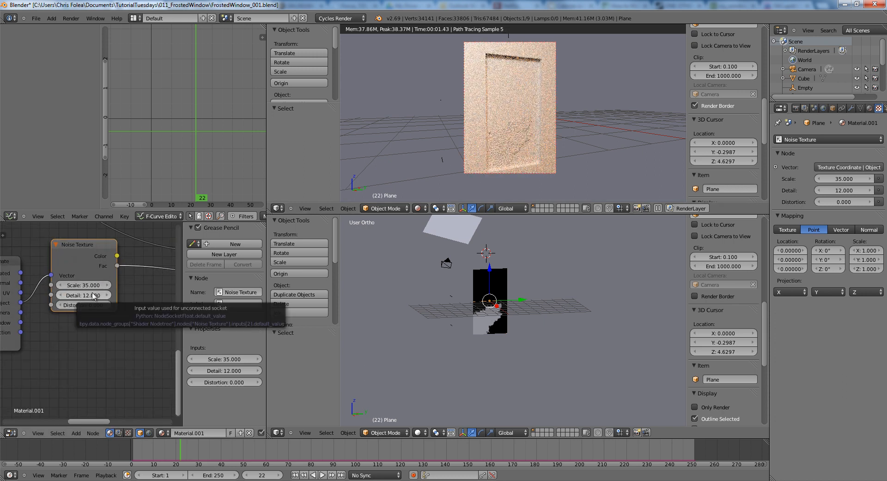
Step: Set the Noise Texture's Detail to 5
click(89, 294)
text(5)
key(Return)
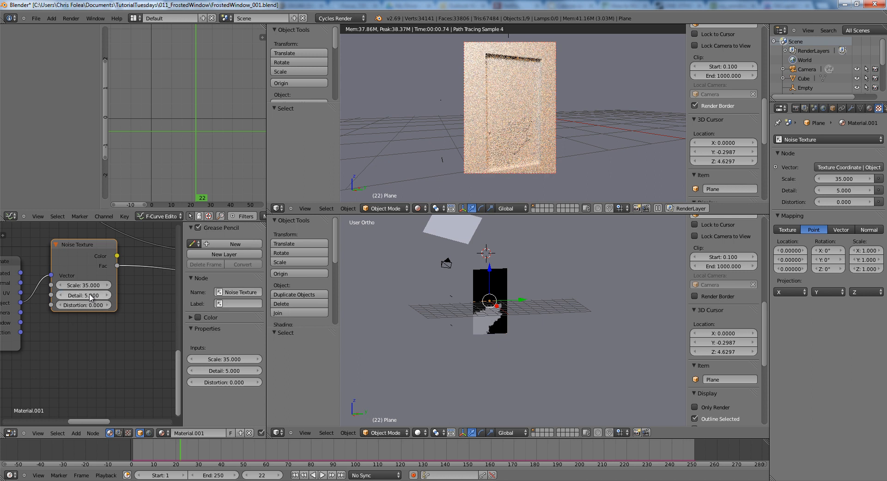
Step: Reposition the color Mix and Material Output nodes to leave room for another node between them
scroll(91, 297, down, 4)
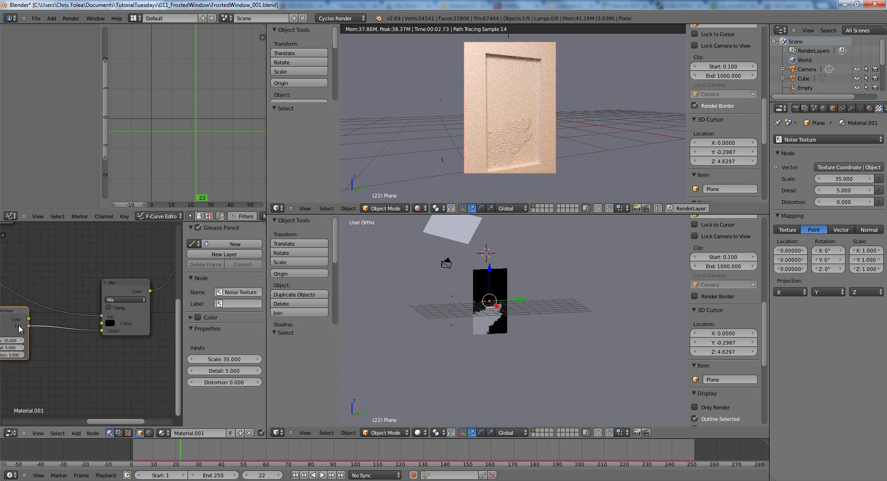
drag(108, 298, 92, 287)
middle_drag(101, 299, 40, 322)
key(shift+a)
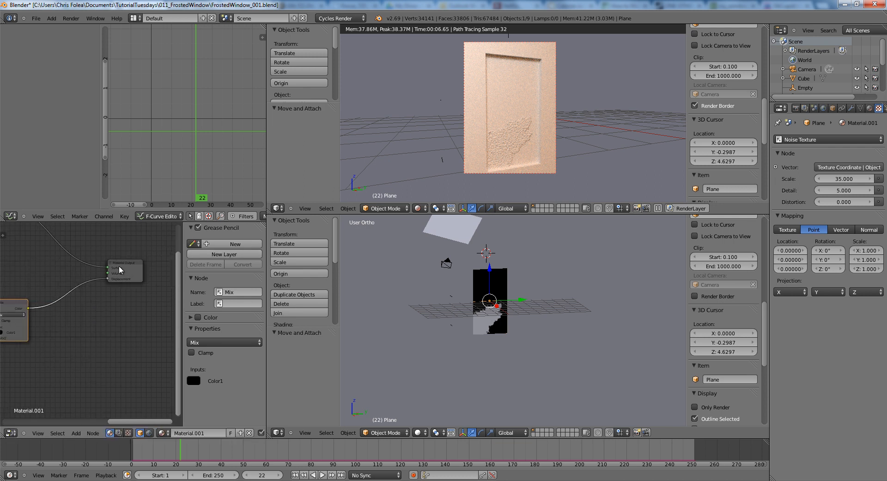
drag(120, 268, 187, 254)
Step: Insert a ColorRamp node between the color Mix node and the Material Output's Displacement input
key(shift+a)
mouse_move(93, 305)
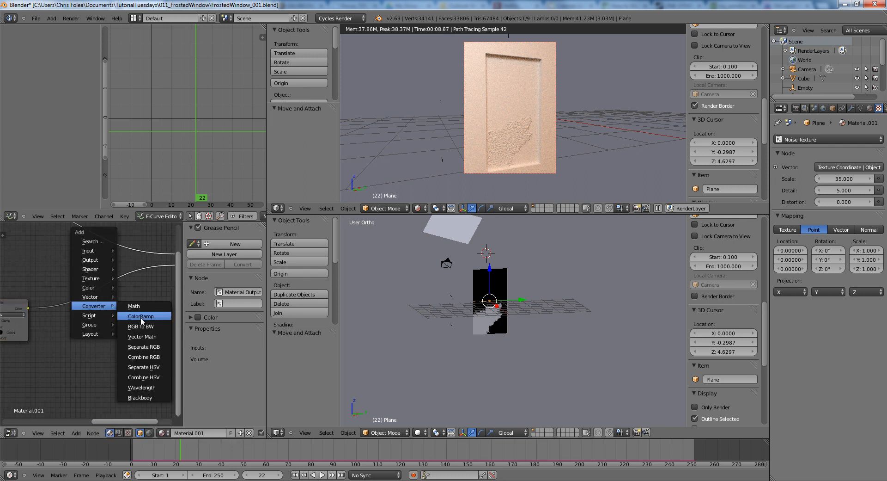
click(194, 313)
click(58, 286)
Step: Darken the ColorRamp's white stop to a light gray with R, G and B at 0.762
middle_drag(94, 303, 97, 284)
scroll(98, 285, up, 3)
click(125, 298)
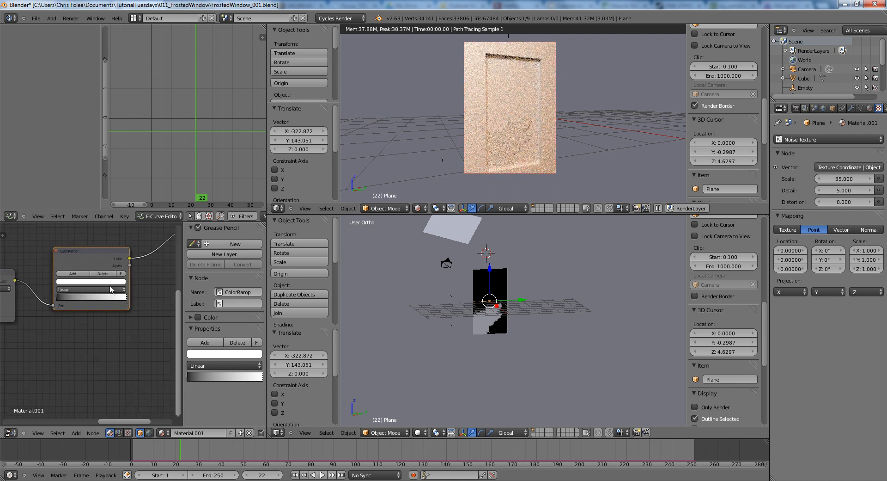
click(105, 282)
mouse_move(111, 198)
mouse_down()
mouse_move(112, 206)
mouse_move(111, 196)
mouse_up()
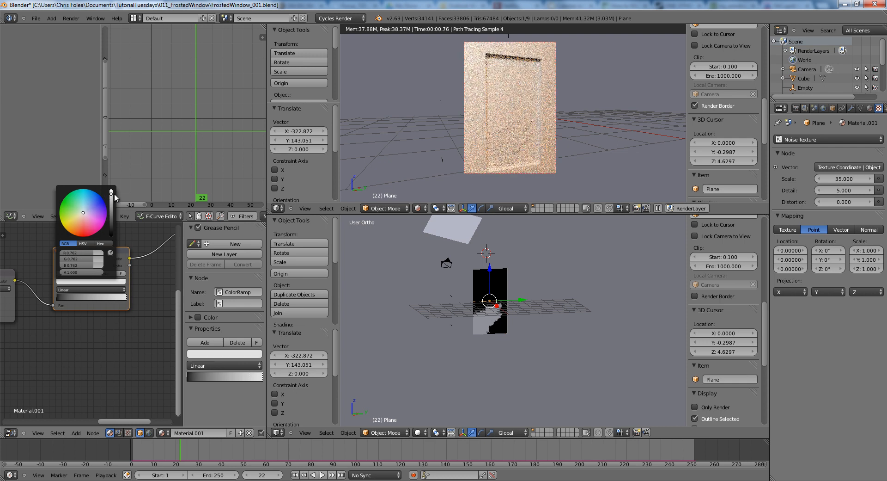
Step: Link the final Mix Shader to the Material Output's Surface in place of the Diffuse BSDF, and reconnect the ColorRamp to Displacement
middle_drag(116, 274, 119, 334)
scroll(119, 333, down, 2)
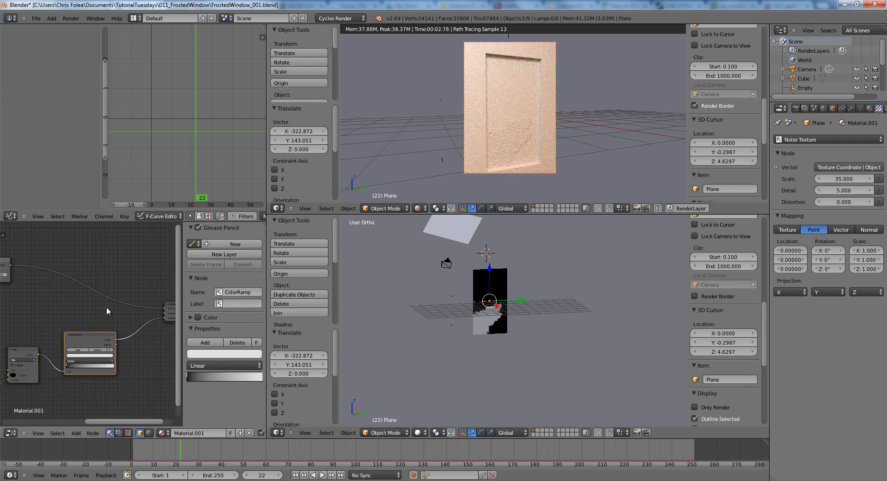
scroll(83, 304, down, 2)
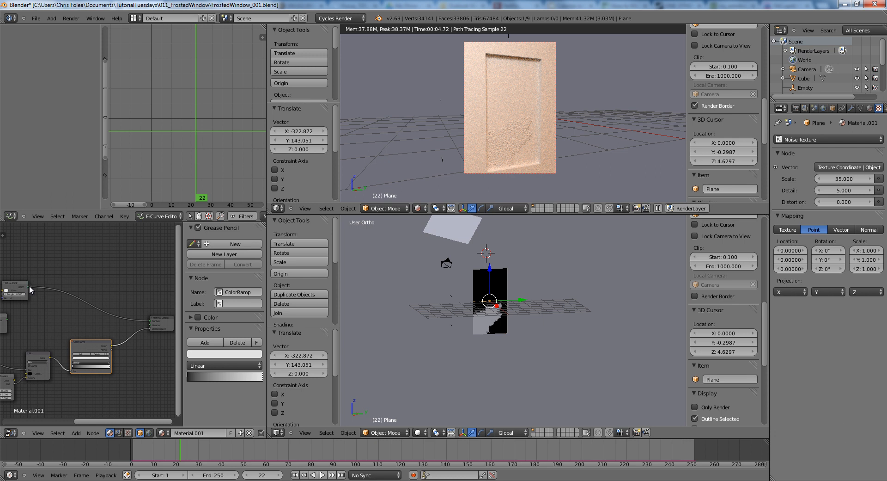
middle_drag(53, 288, 49, 269)
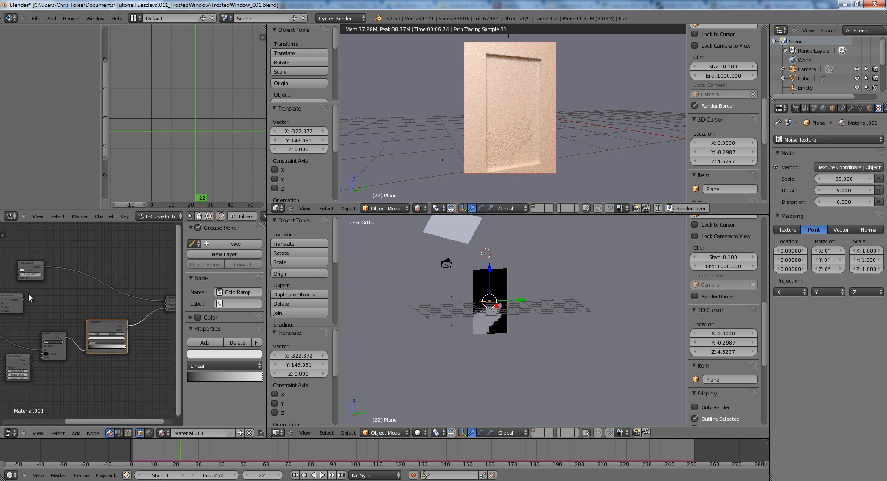
drag(38, 301, 165, 301)
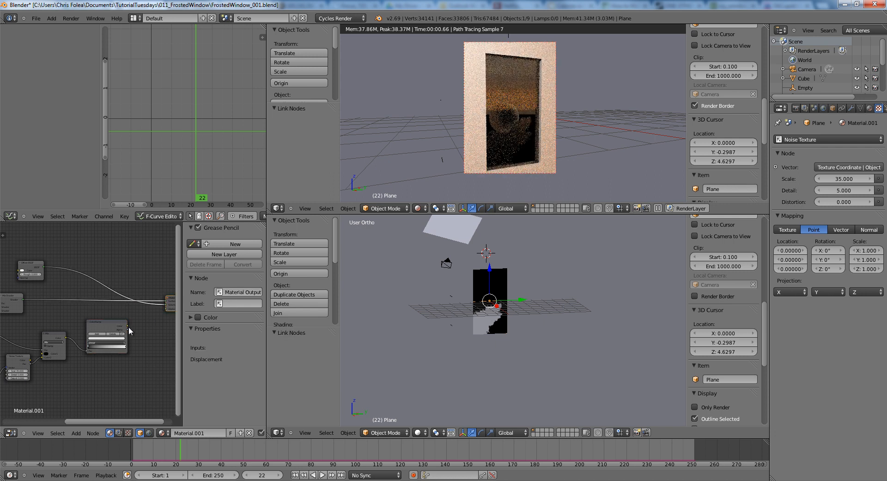
drag(128, 326, 166, 309)
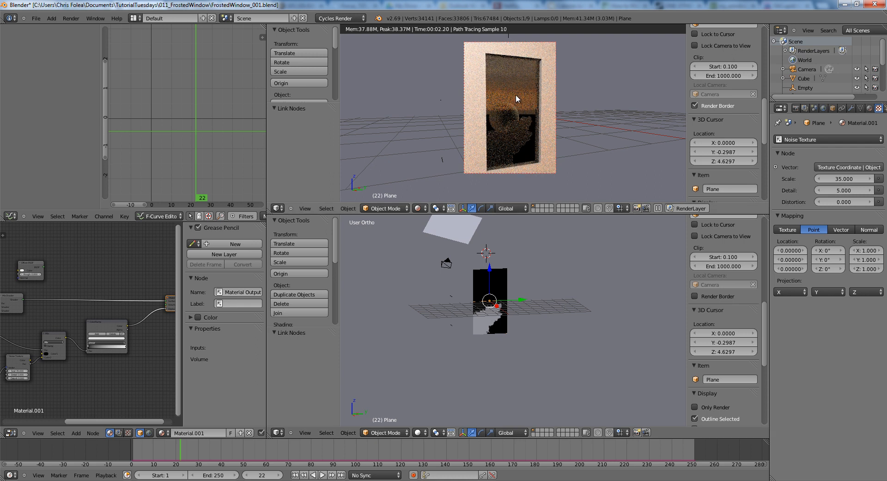
Step: Move the Glass BSDF node with 0.300 roughness away from the second Mix Shader, below and beyond the other glass nodes
scroll(43, 318, down, 4)
middle_drag(43, 321, 124, 290)
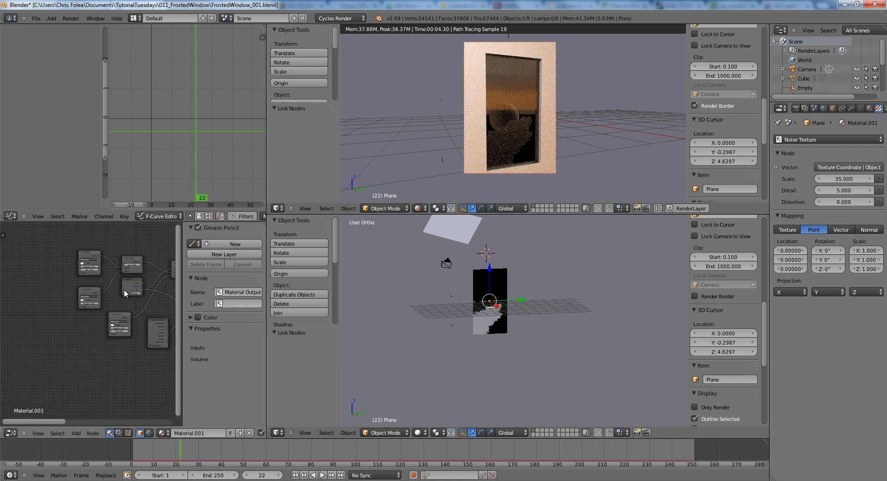
scroll(127, 296, up, 7)
click(134, 313)
drag(134, 314, 29, 327)
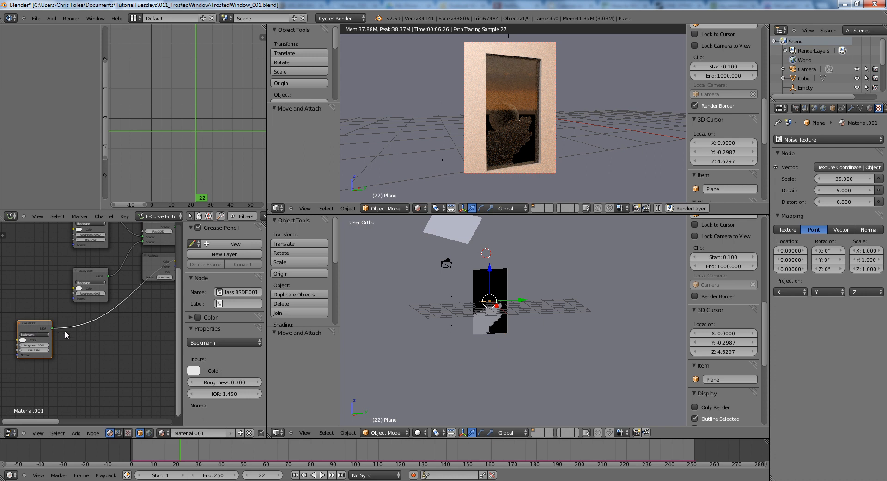
Step: Insert a Mix Shader node into the link between the Glass BSDF with 0.300 roughness and the second Mix Shader
scroll(65, 308, down, 1)
key(shift+a)
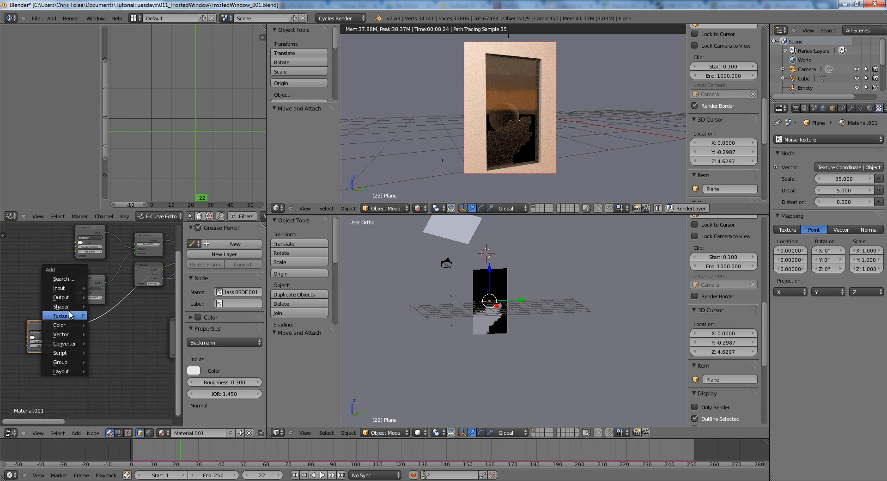
mouse_move(69, 307)
click(119, 143)
click(104, 326)
Step: Add a Glossy BSDF node below the rough Glass BSDF and link it to the new Mix Shader's second Shader input
key(shift+a)
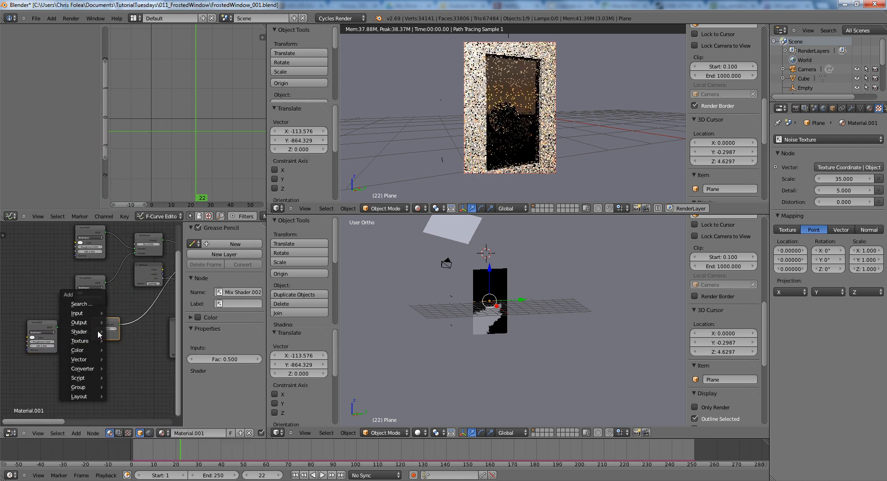
mouse_move(98, 330)
click(131, 200)
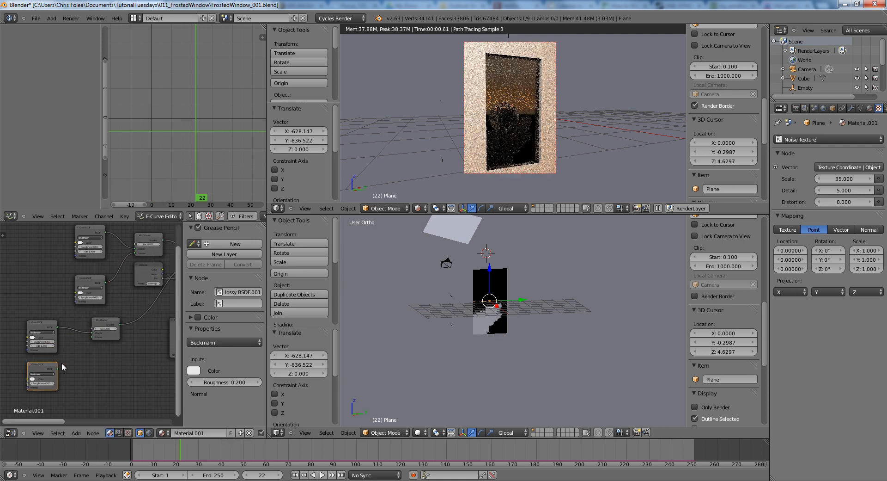
click(77, 349)
drag(56, 373, 91, 337)
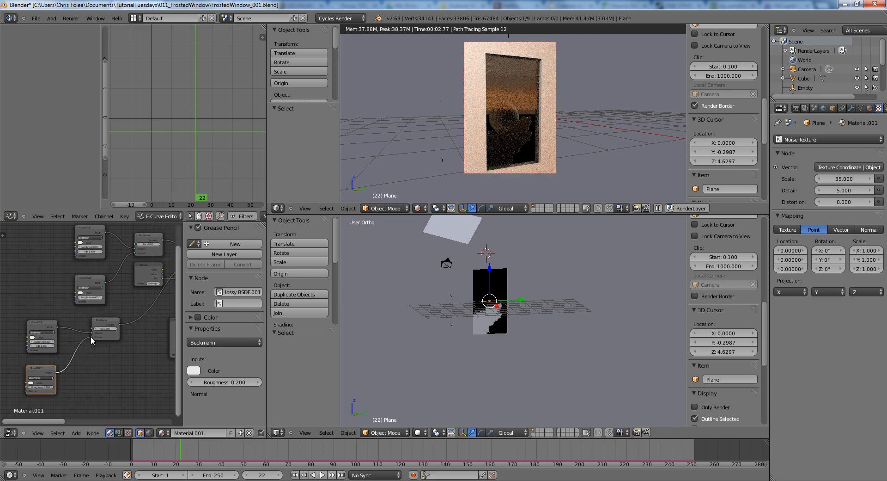
Step: Set the new Glossy BSDF's roughness to 0.05
scroll(73, 361, up, 3)
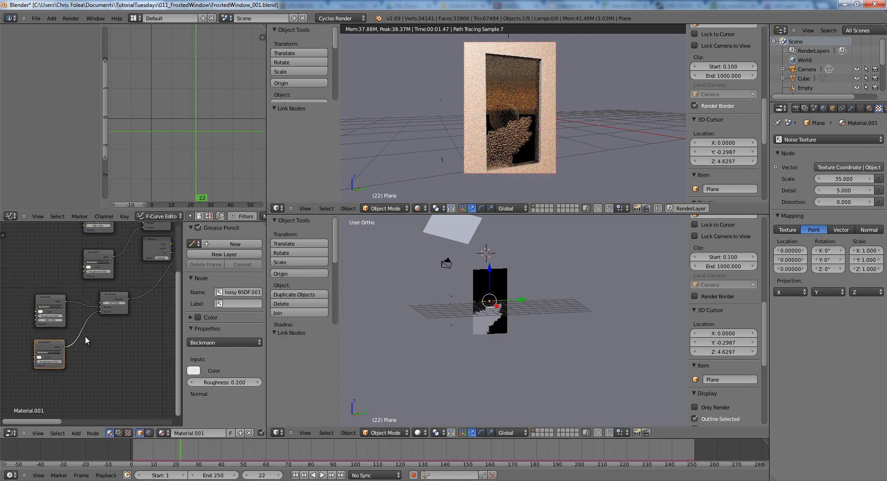
double_click(31, 385)
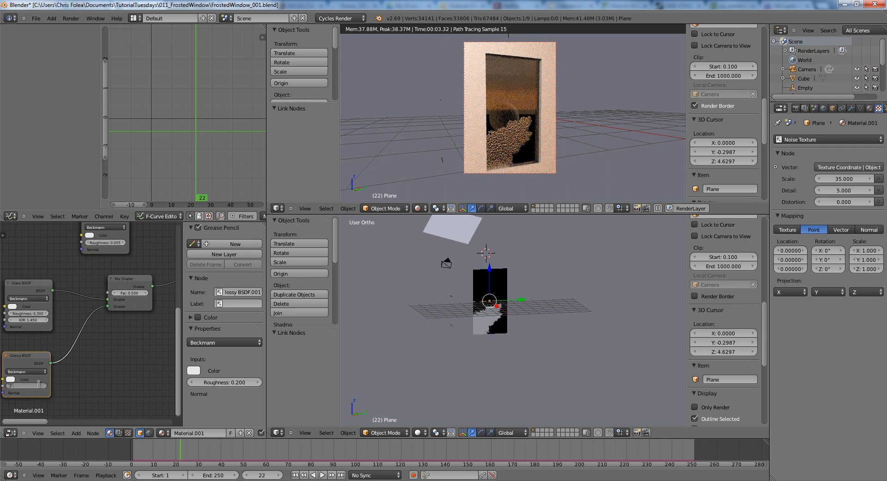
text(0.1)
key(Return)
click(43, 385)
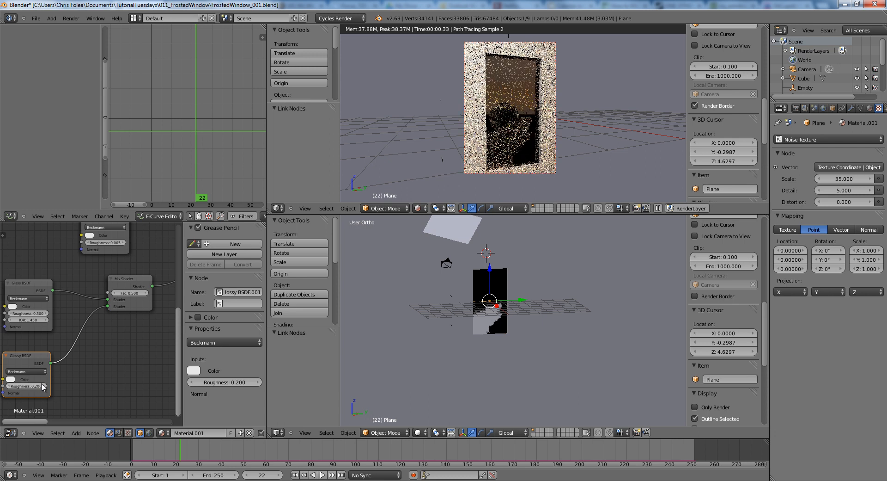
click(34, 384)
text(0.05)
key(Return)
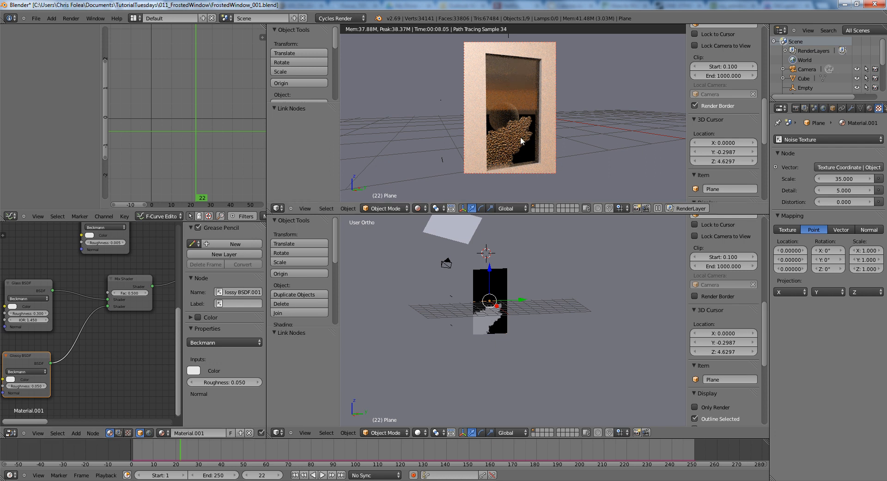
Step: Set the Fac of the Mix Shader joining the rough glass and new glossy nodes to 0.1
ctrl+scroll(91, 315, down, 11)
ctrl+scroll(94, 319, up, 9)
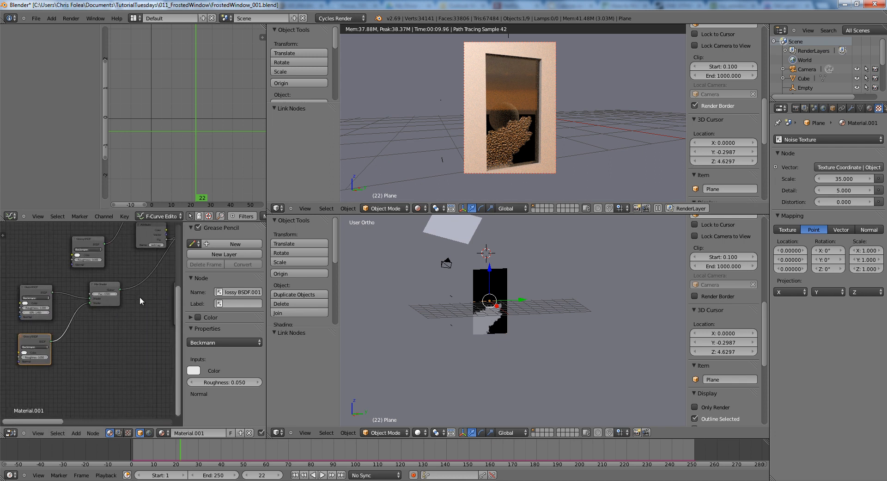
click(117, 290)
click(113, 284)
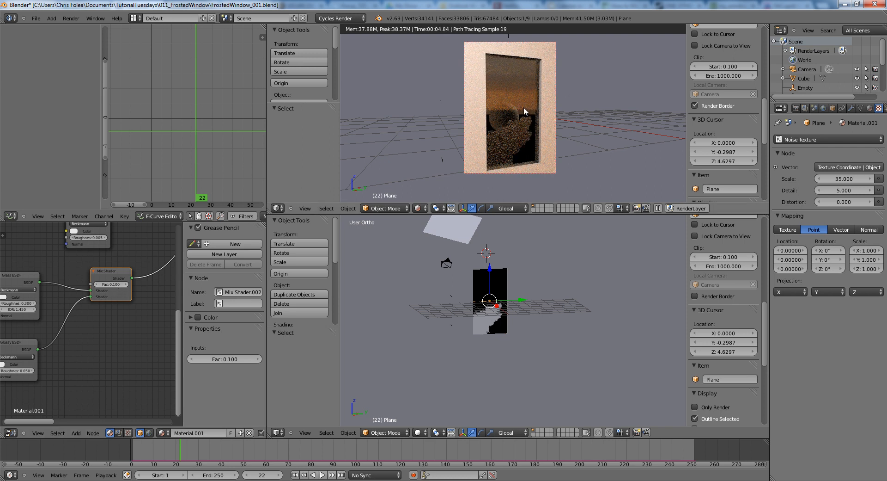
Step: Step back to frame 14 and forward to frame 23 to examine the frosted glass in the rendered preview
mouse_move(536, 272)
middle_down()
mouse_move(600, 343)
mouse_move(617, 295)
mouse_move(548, 271)
middle_up()
scroll(617, 295, down, 4)
key(Left)
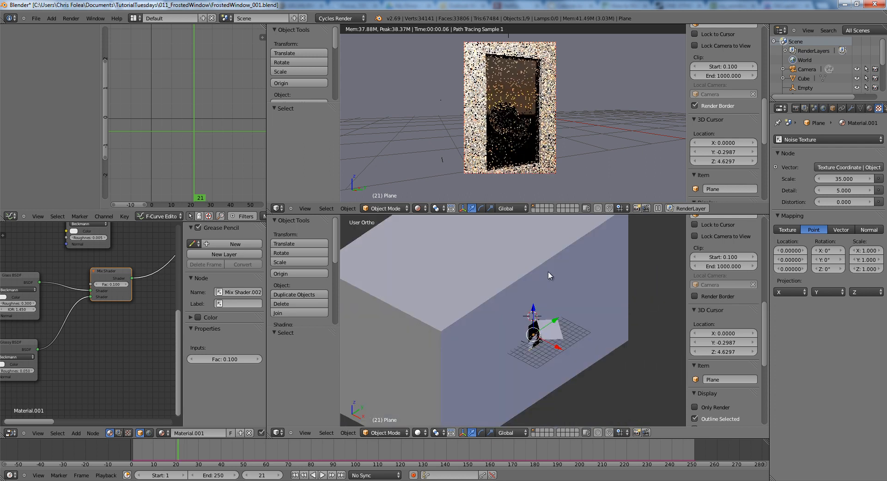
key(Left)
key(Left)
key(Left)
key(Left)
key(Left)
key(Left)
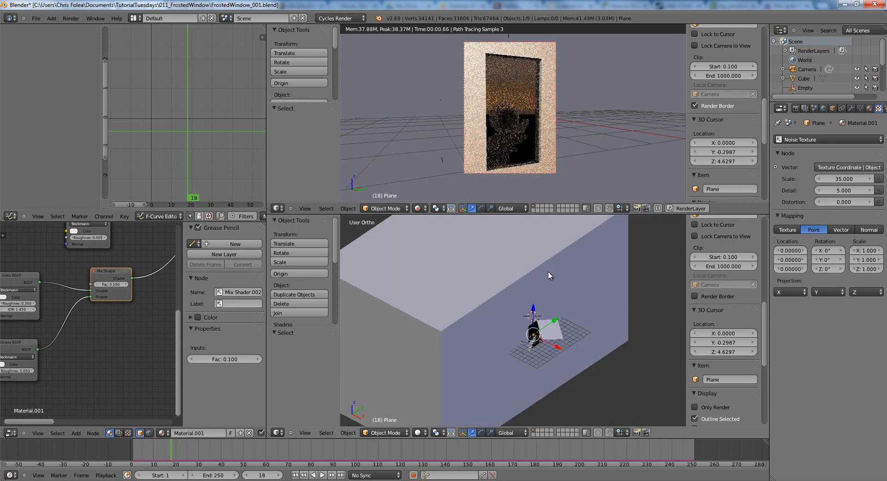
key(Left)
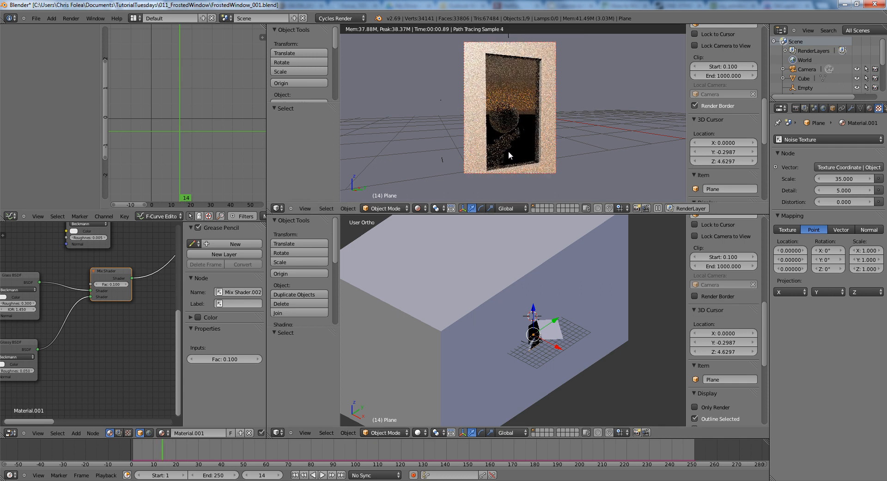
key(Right)
key(Right)
key(Right)
key(Right)
key(Right)
key(Right)
key(Right)
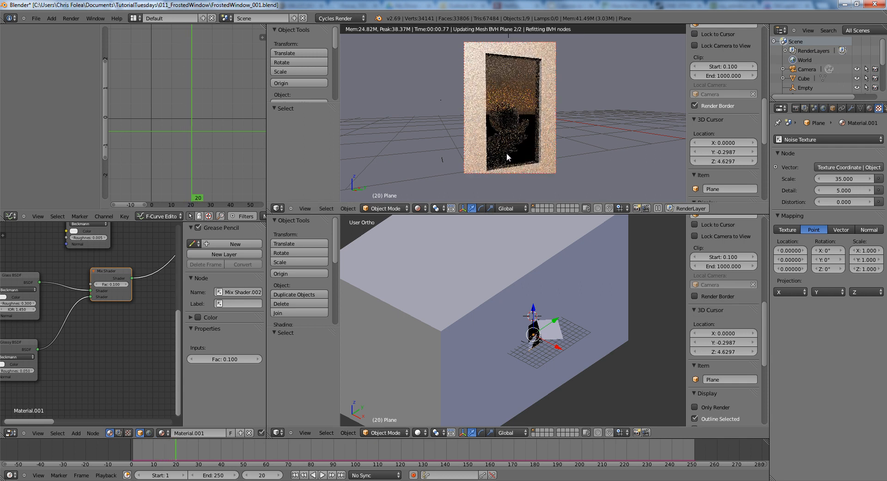
key(Right)
key(Right)
Step: Set the roughness of the Glossy BSDF mixed with the rough glass to 0.4
middle_drag(33, 342, 126, 274)
scroll(126, 274, up, 5)
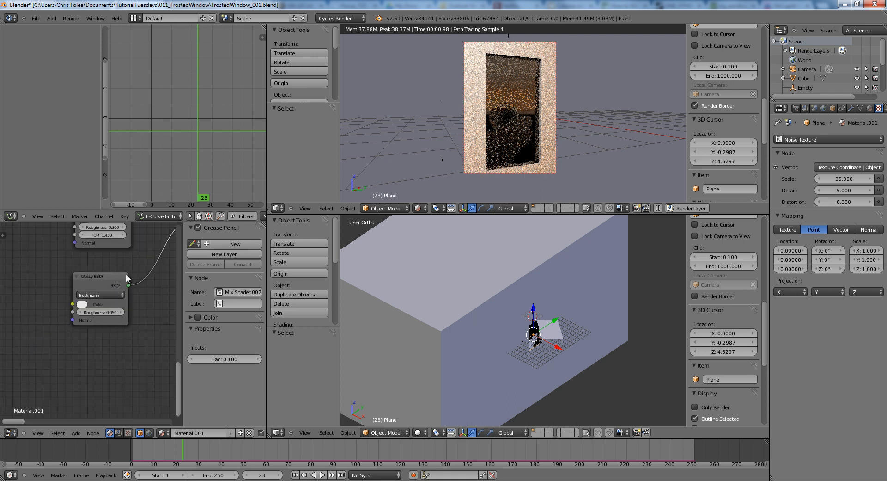
click(108, 307)
text(0.4)
key(Return)
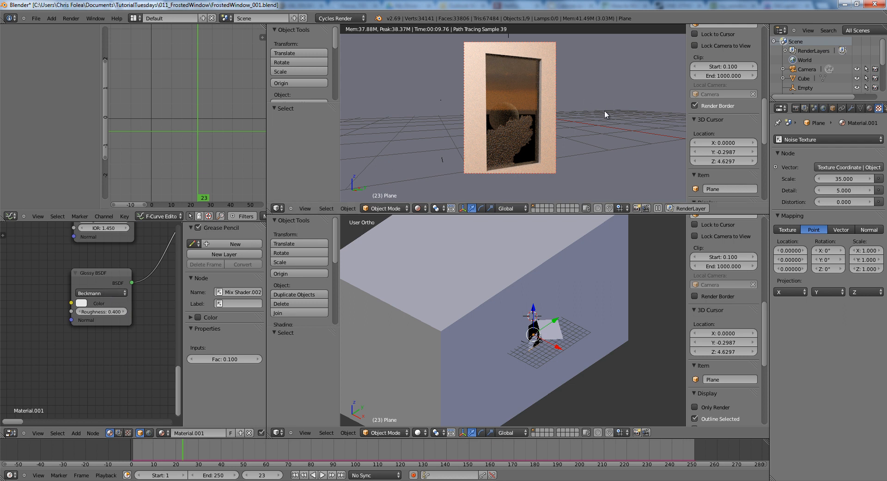
Step: Advance to frame 28 to check the rougher glossy frost in the rendered preview
key(Right)
key(Right)
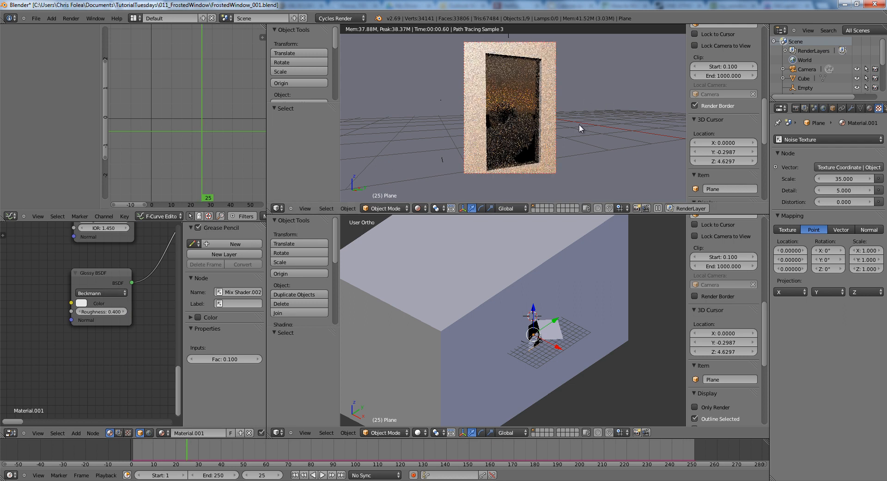
key(Right)
key(Right)
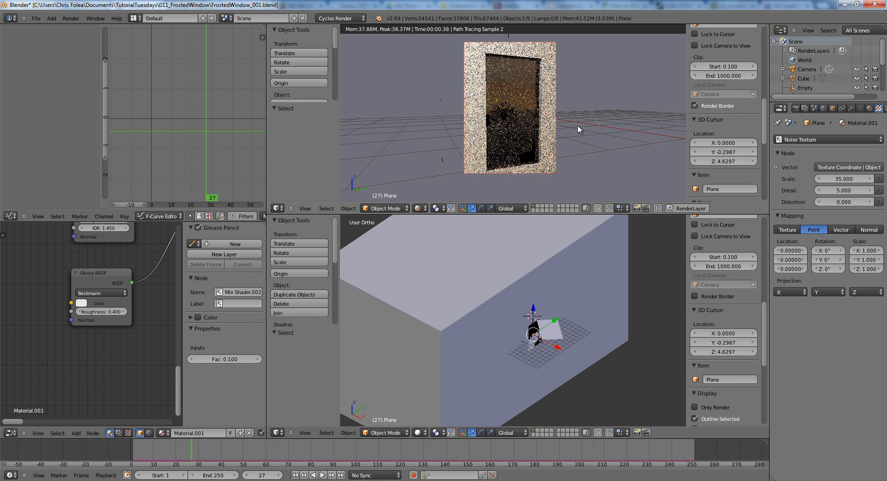
key(Right)
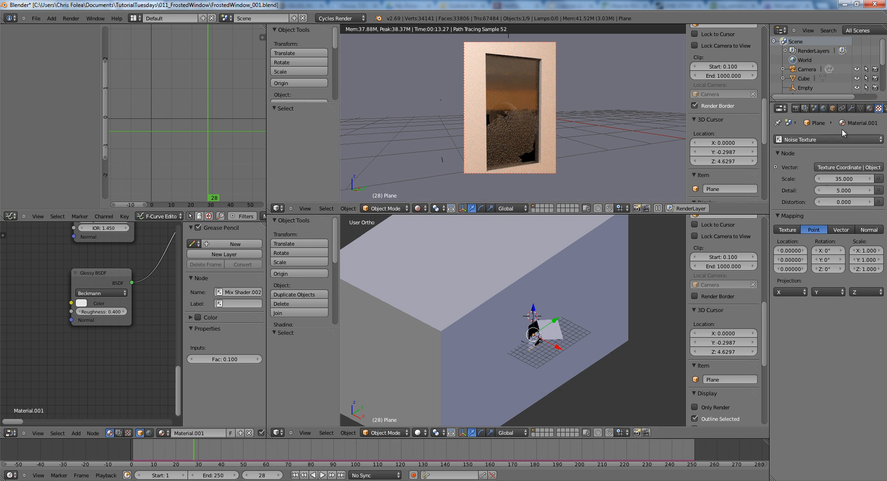
Step: Open the window plane's Dynamic Paint physics settings to review its canvas surface options
scroll(850, 109, down, 1)
click(839, 109)
scroll(839, 110, down, 3)
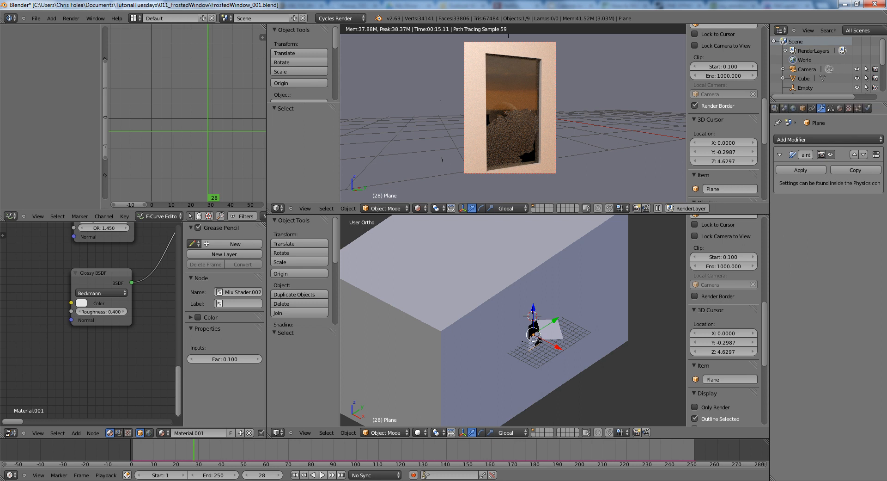
click(846, 109)
scroll(841, 208, up, 8)
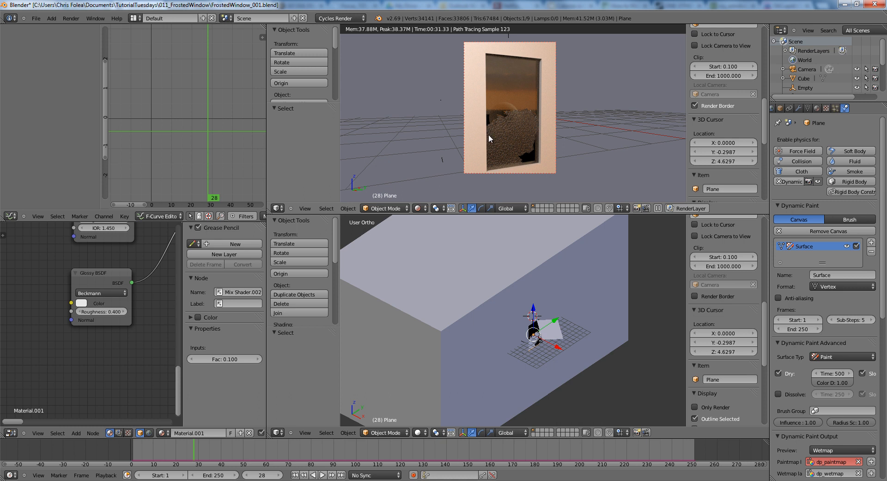
Step: Advance to frame 34 to examine how far the frost spreads over the glass
key(Right)
key(Right)
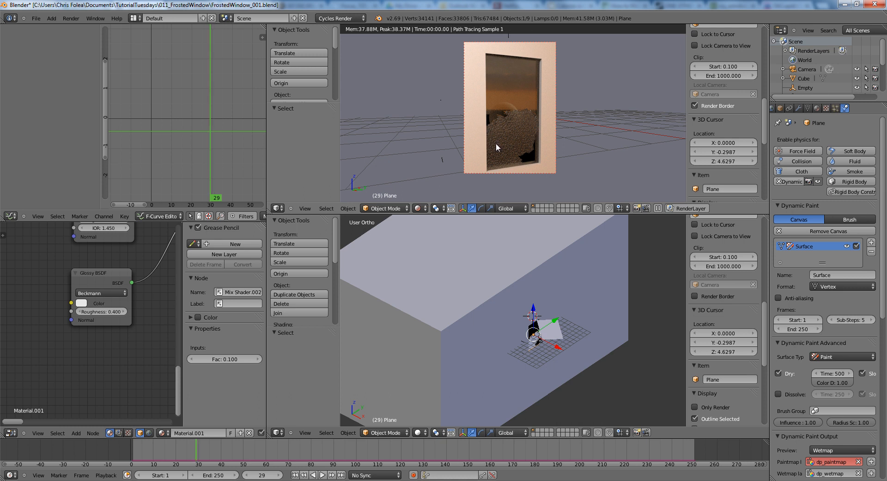
key(Right)
key(Right)
key(Right)
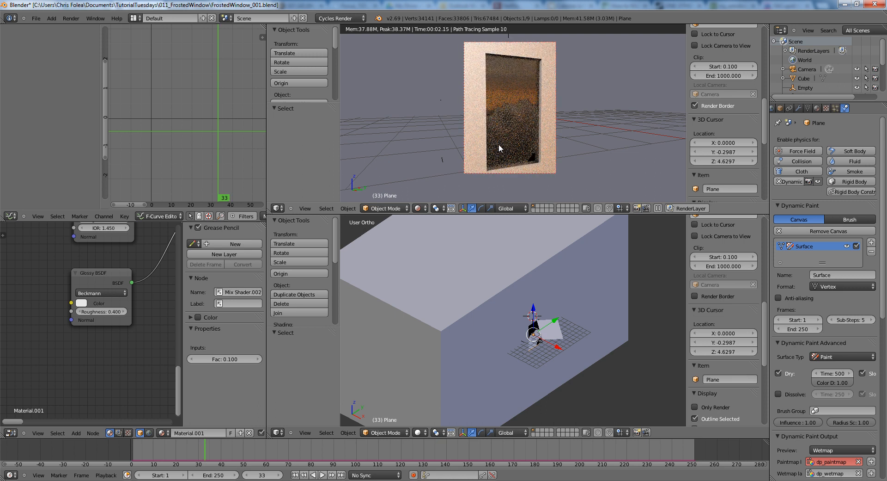
key(Right)
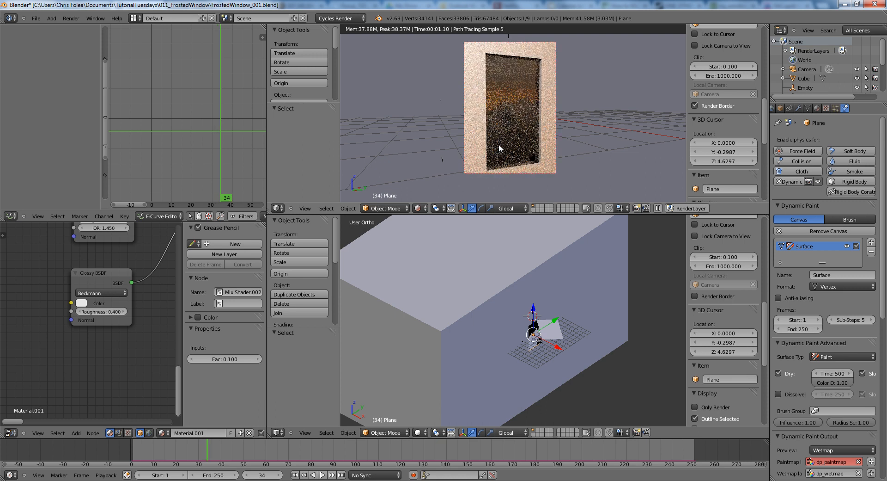
Step: Step back to frame 14 to examine the frost's earlier coverage of the glass
key(Left)
key(Left)
key(Left)
key(Left)
key(Left)
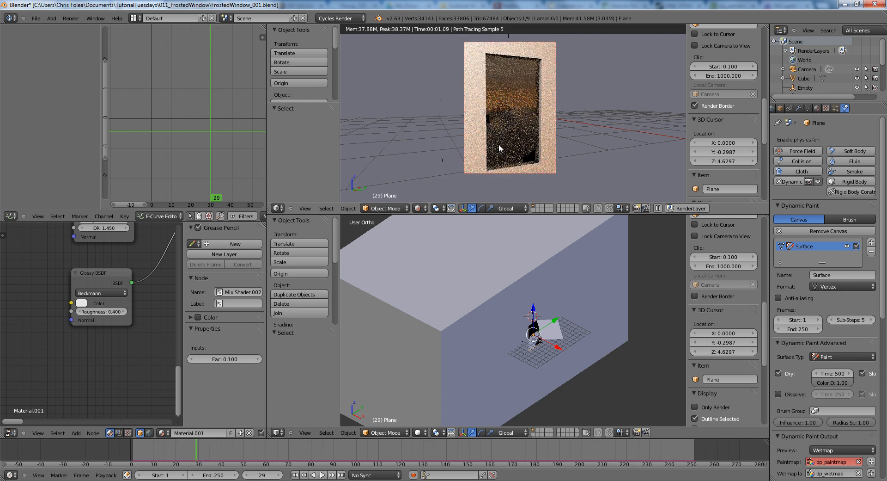
key(Left)
key(Left)
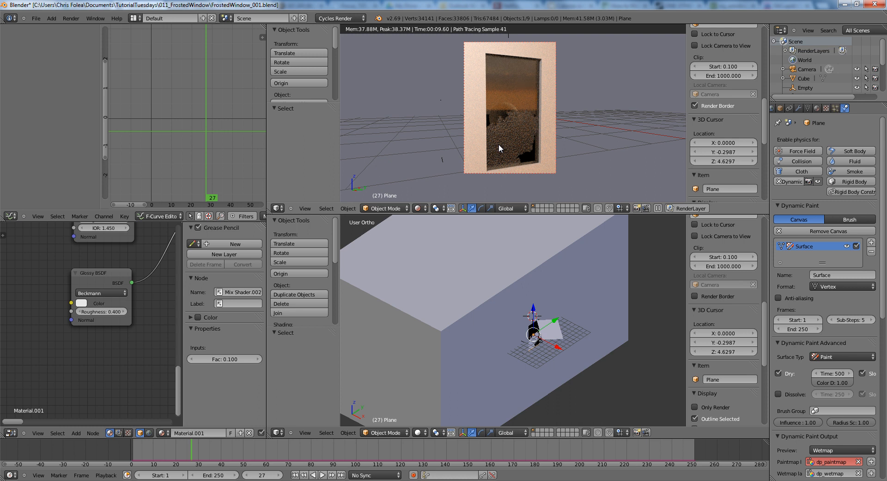
key(Left)
key(Left)
key(Left)
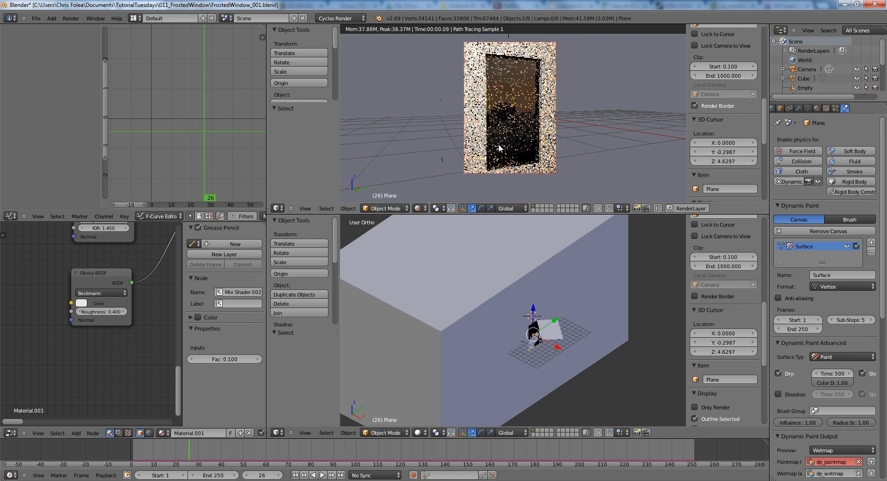
key(Left)
key(Left)
key(Left)
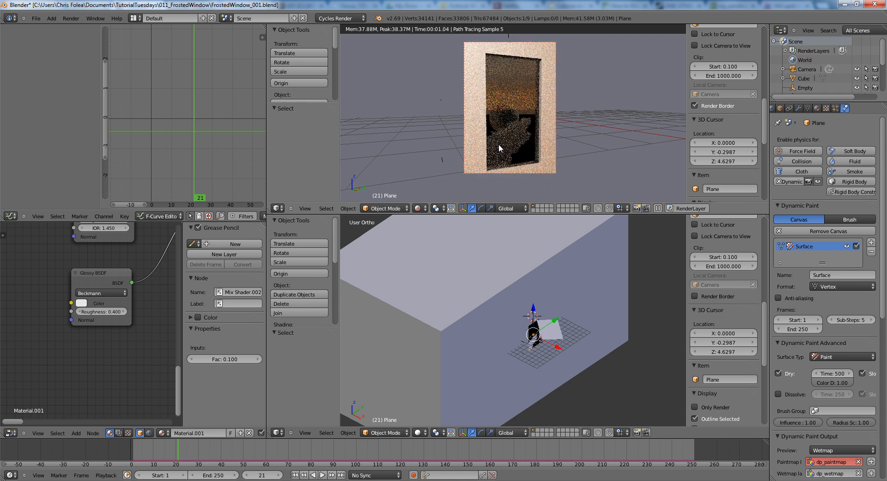
key(Left)
key(Left)
key(Left)
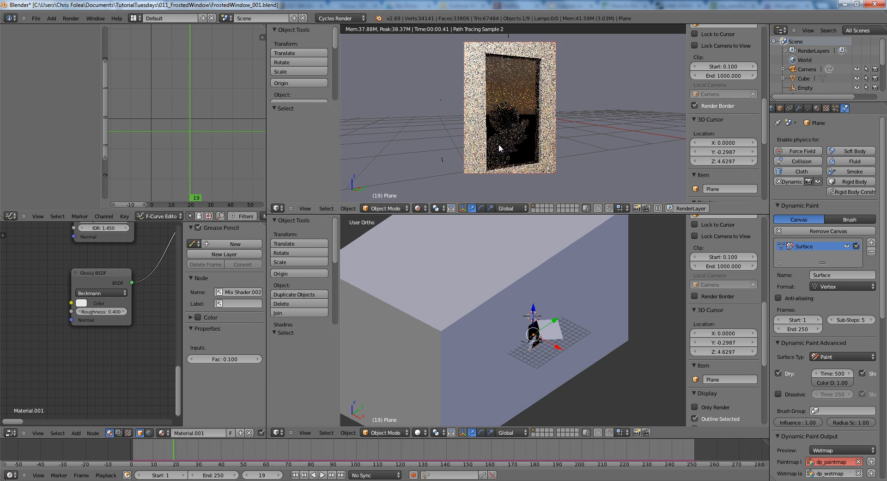
key(Left)
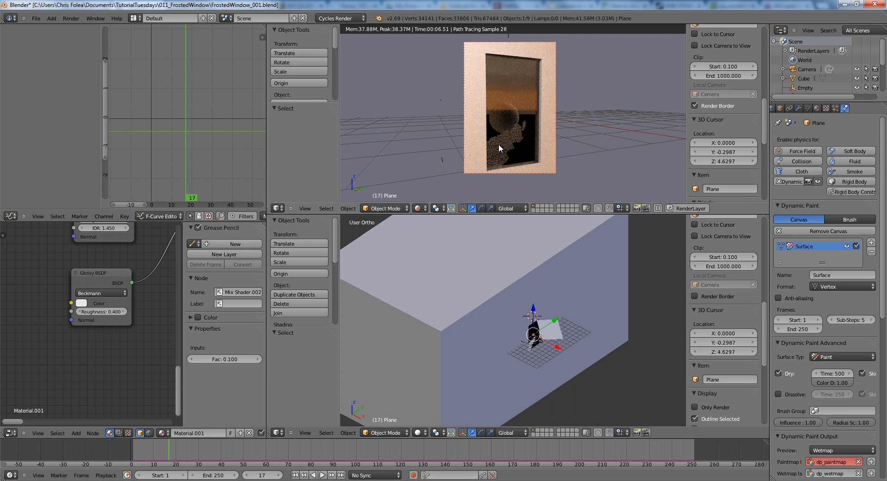
key(Left)
key(Left)
key(Left)
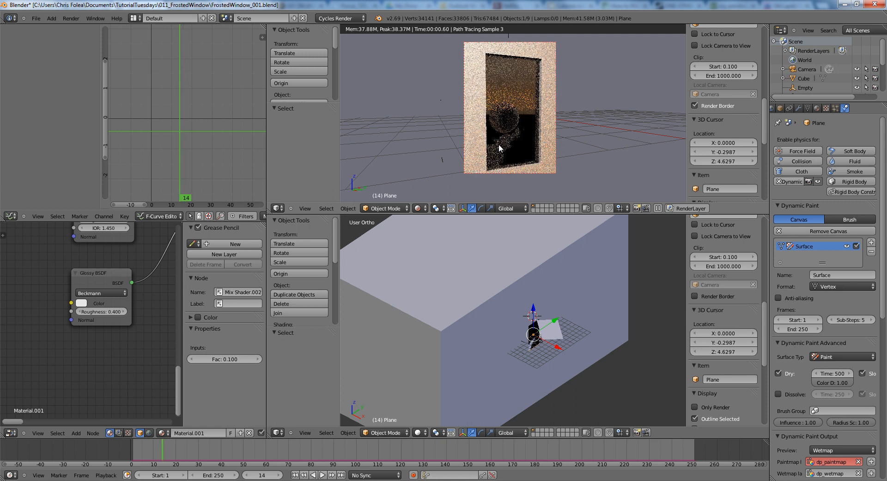
Step: Step forward to frame 27 to examine the frost growing across the window in the rendered preview
key(Right)
key(Right)
key(Right)
key(Right)
key(Right)
key(Right)
key(Right)
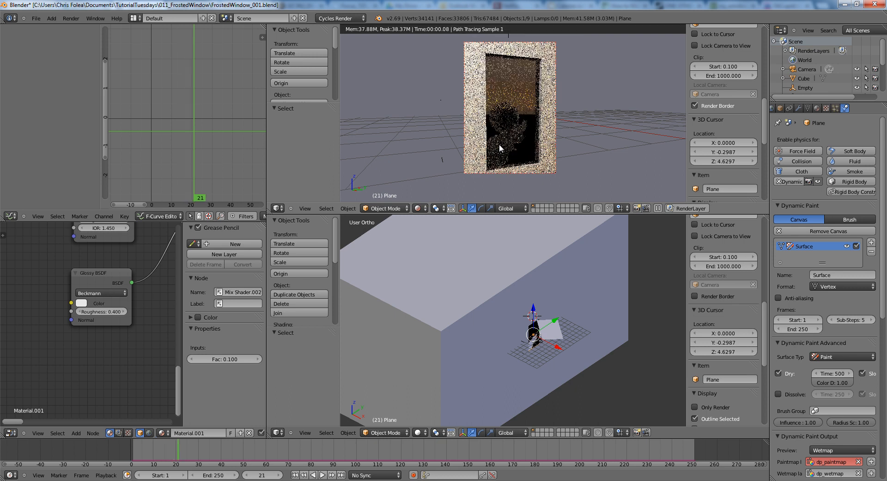
key(Right)
key(Right)
key(Right)
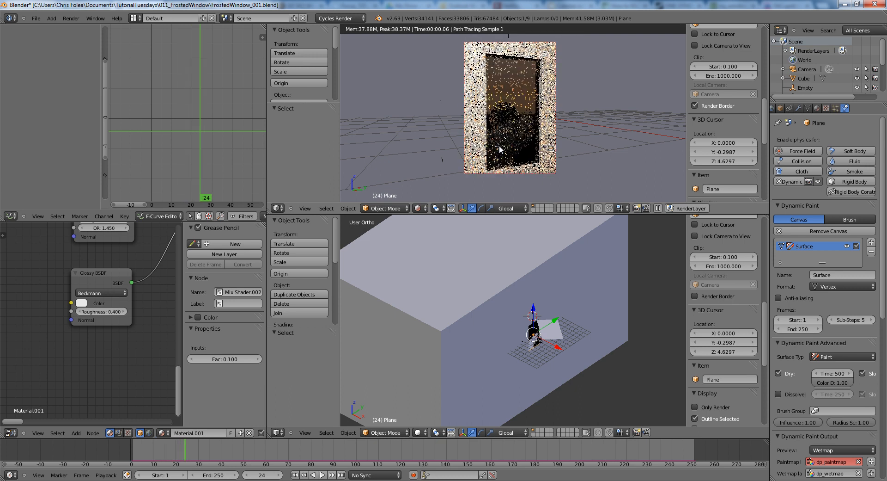
key(Right)
key(Right)
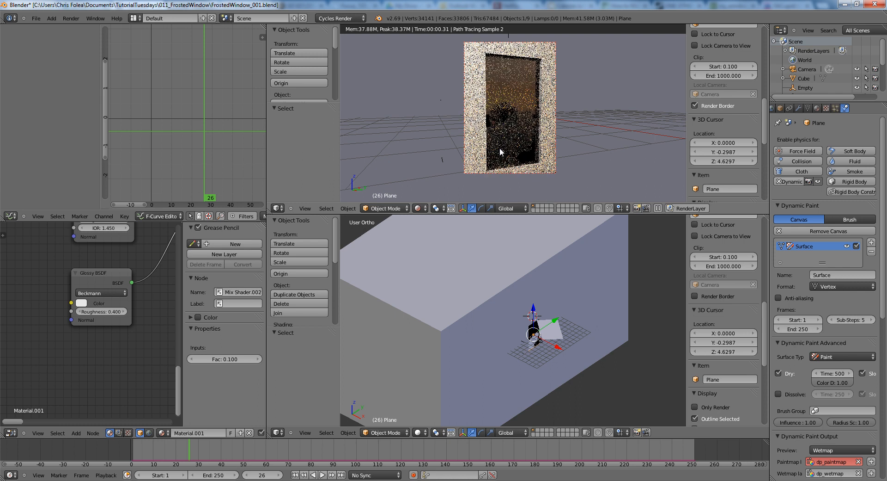
key(Right)
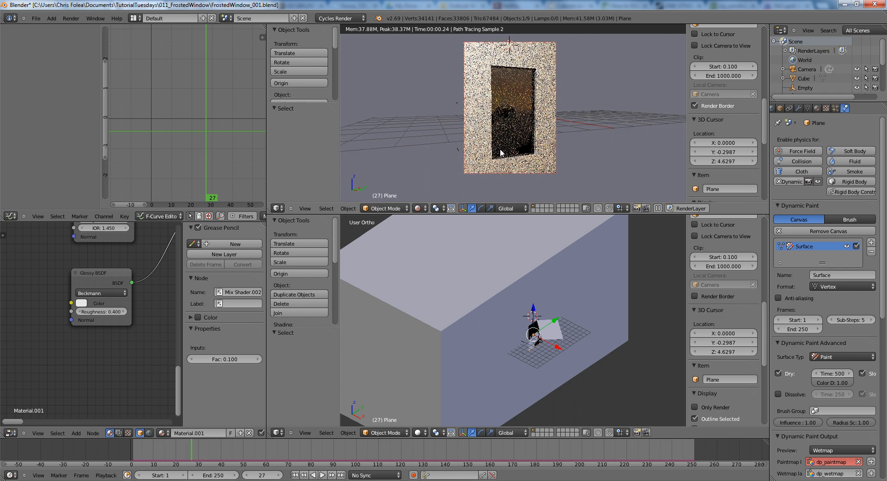
Step: Advance to frame 38 to examine how the frost fills the lower part of the glass in the rendered preview
key(Right)
key(Right)
key(Right)
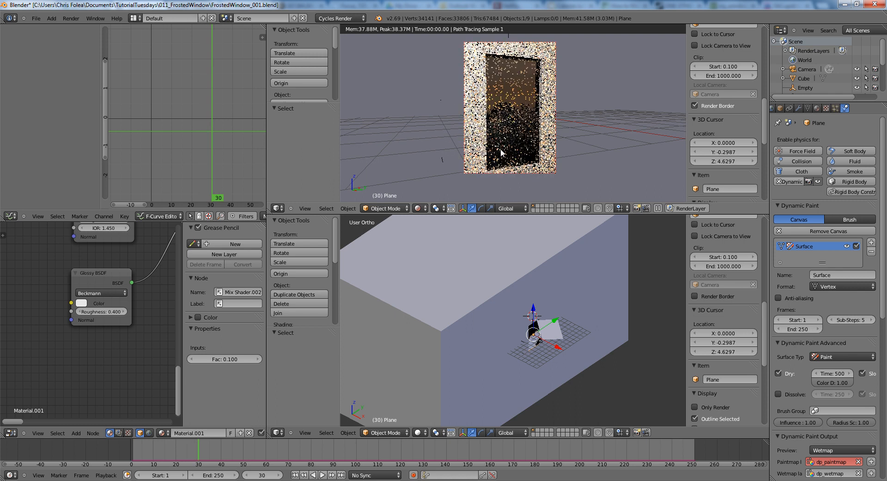
key(Right)
key(Right)
key(Right)
key(Right)
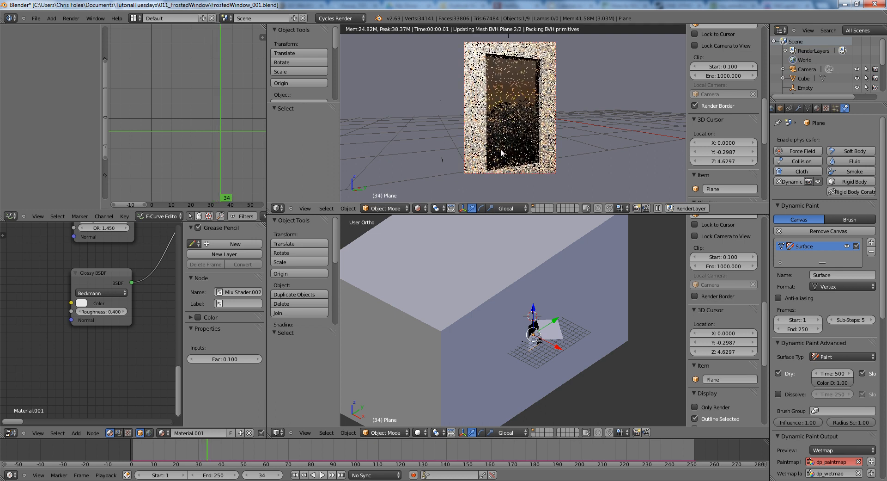
key(Right)
key(Right)
key(Right)
key(Right)
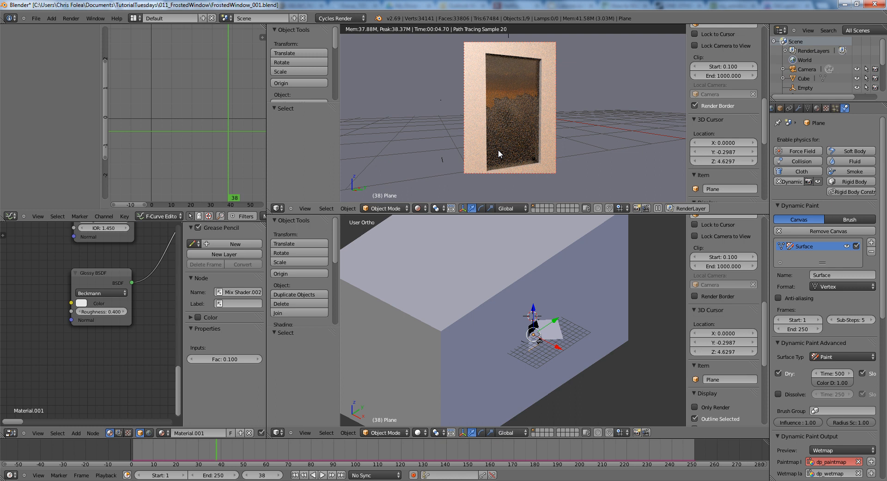
Step: Step back to frame 31 and let the preview refine to inspect the frosted area's edge on the glass
key(Left)
key(Left)
key(Left)
key(Left)
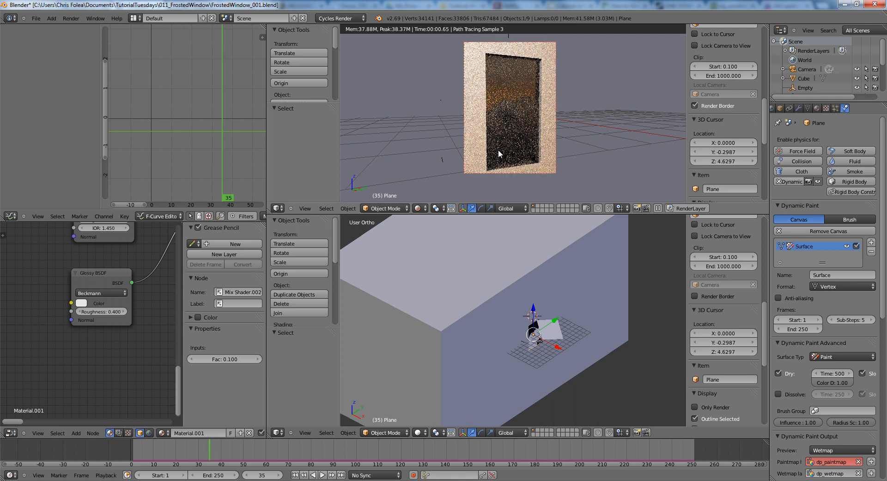
key(Left)
key(Left)
key(Left)
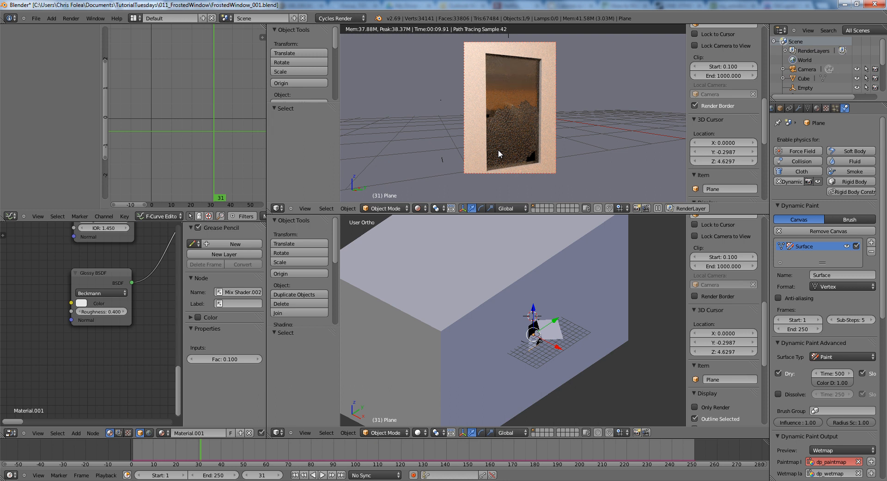
Step: Step back gradually to frame 16, comparing the frost's shape and coverage on the window along the way
key(Left)
key(Left)
key(Left)
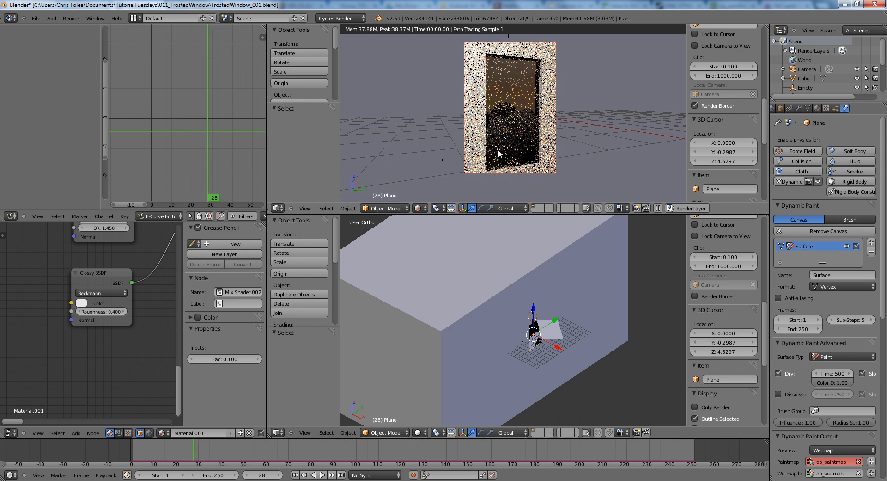
key(Left)
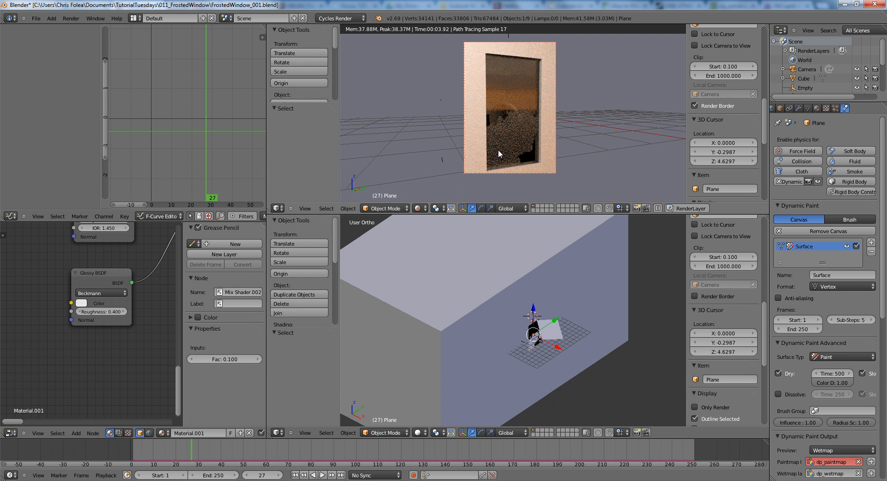
key(Left)
key(Left)
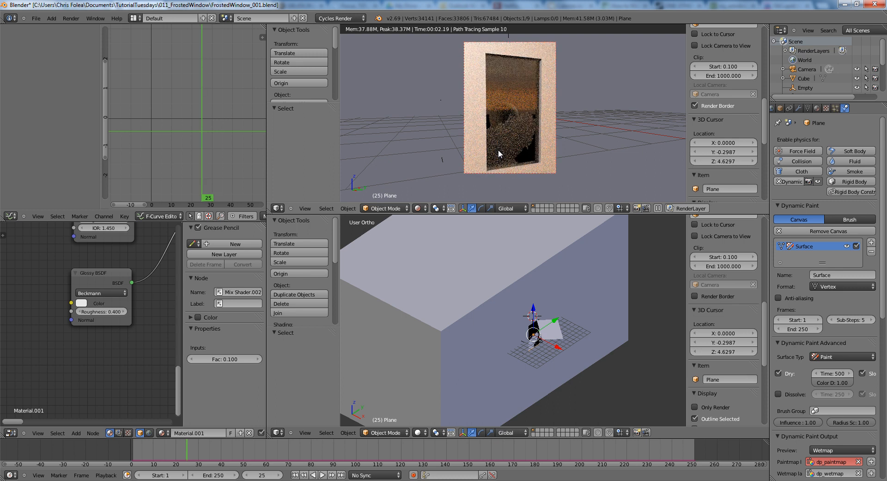
key(Left)
key(Left)
key(Left)
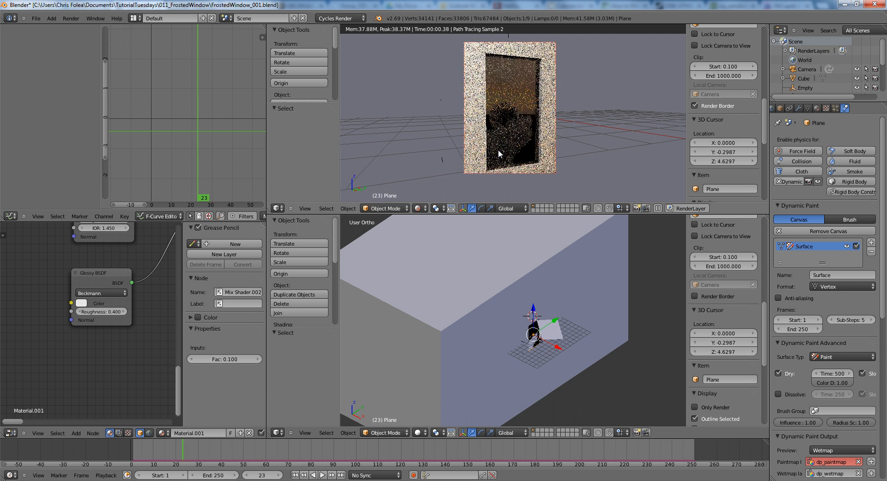
key(Left)
key(Left)
key(Left)
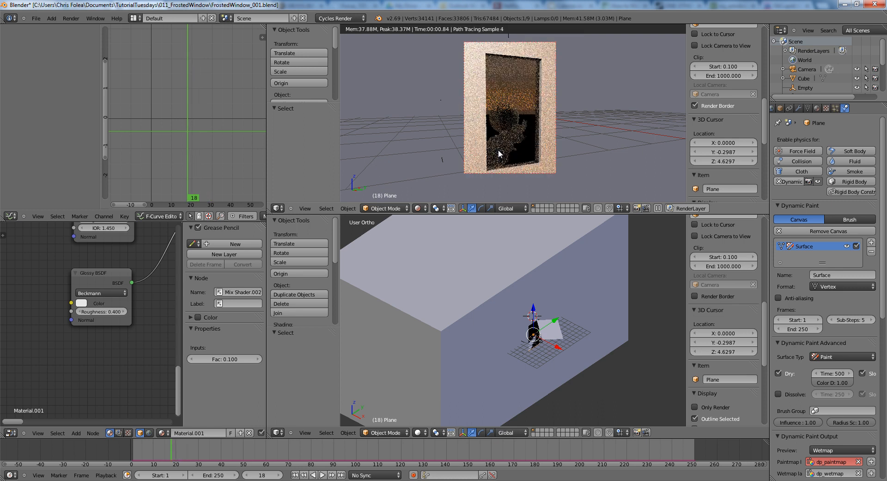
key(Left)
key(Left)
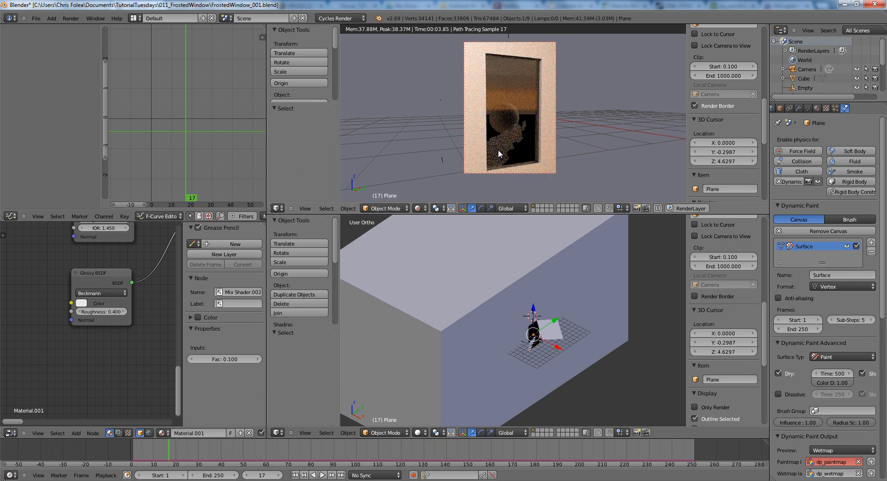
key(Left)
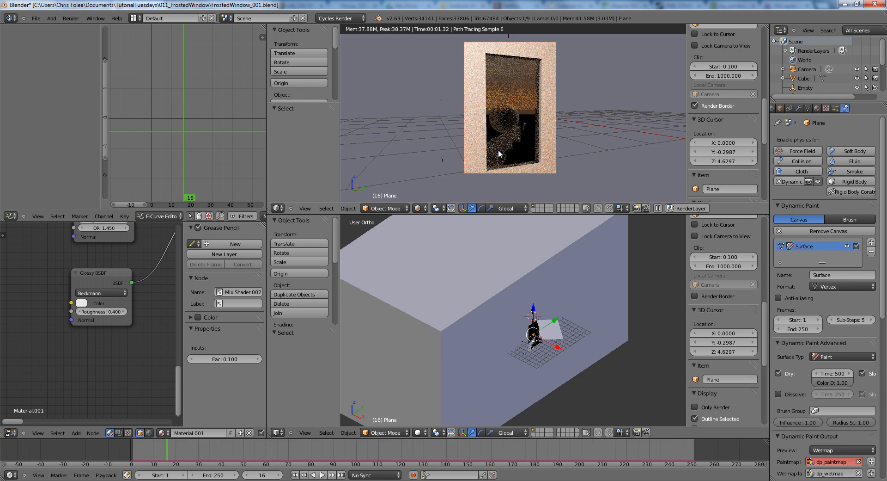